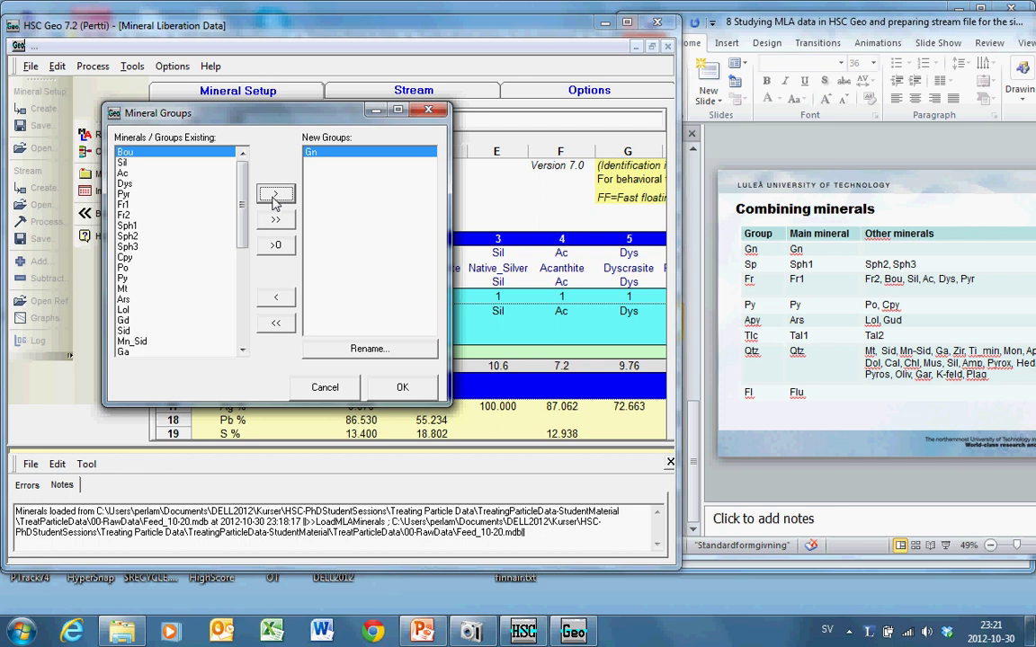
Create a new mineral group from Sph1, add Sph2 and Sph3 to it, and check which minerals it includes.
click(134, 227)
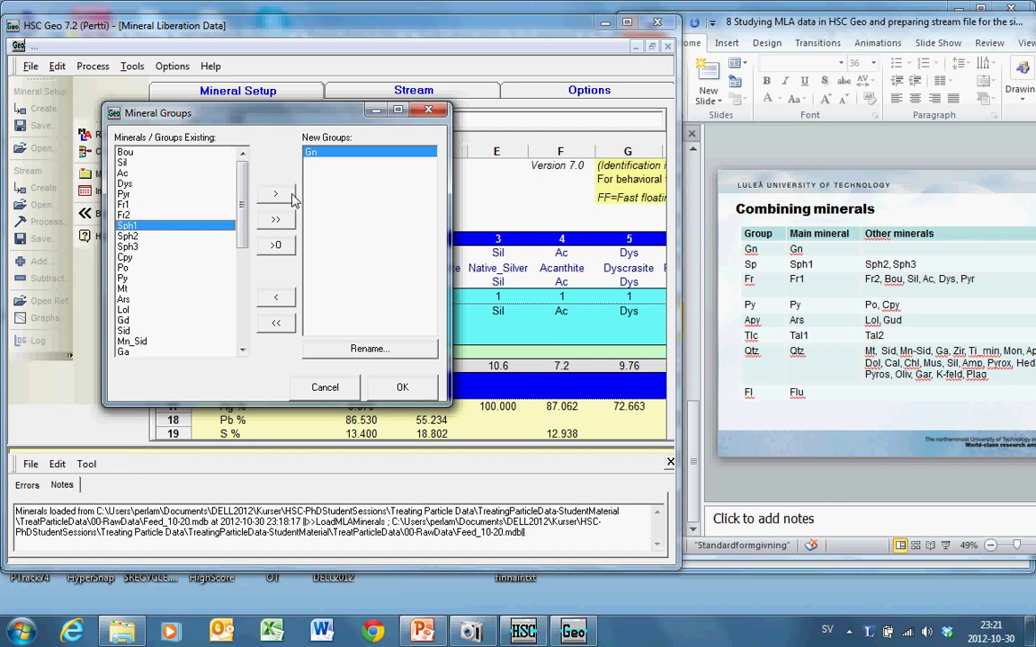
click(286, 196)
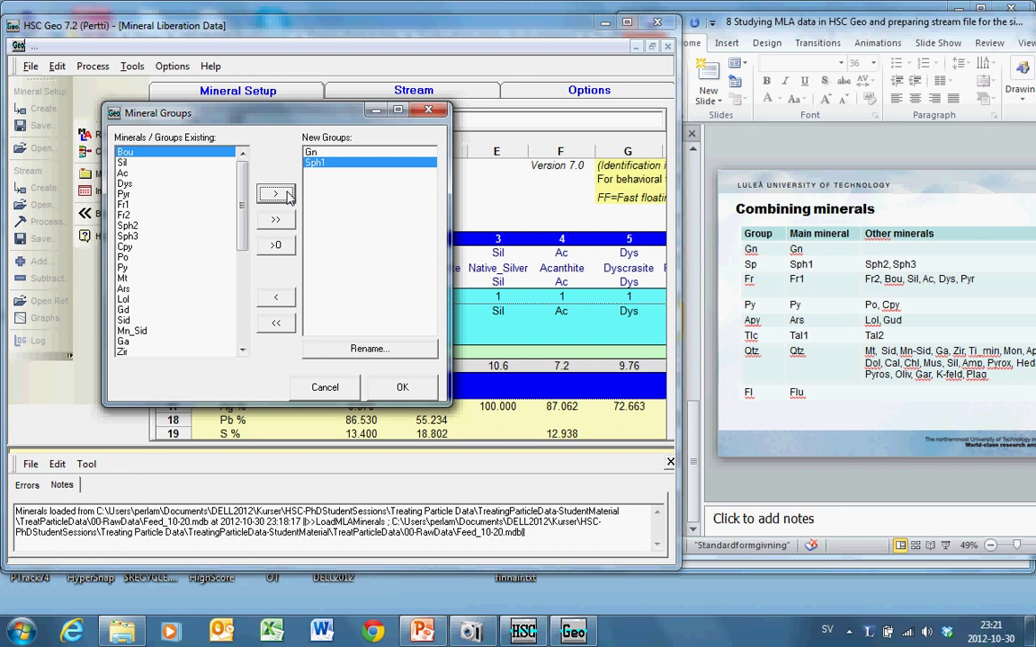
click(149, 227)
ctrl+click(137, 236)
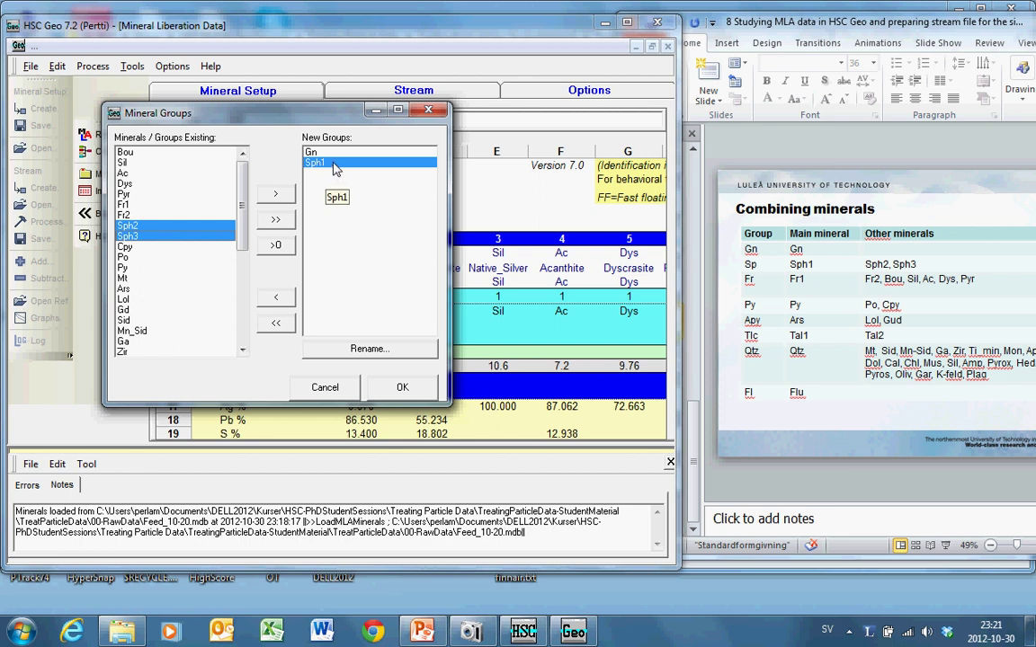
click(282, 252)
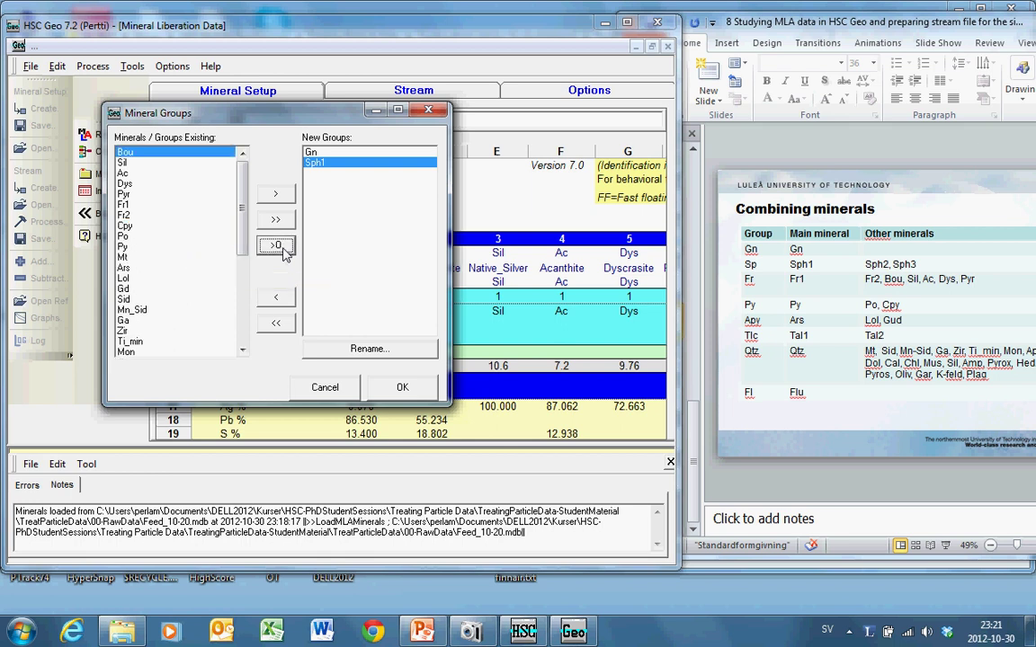
double_click(331, 164)
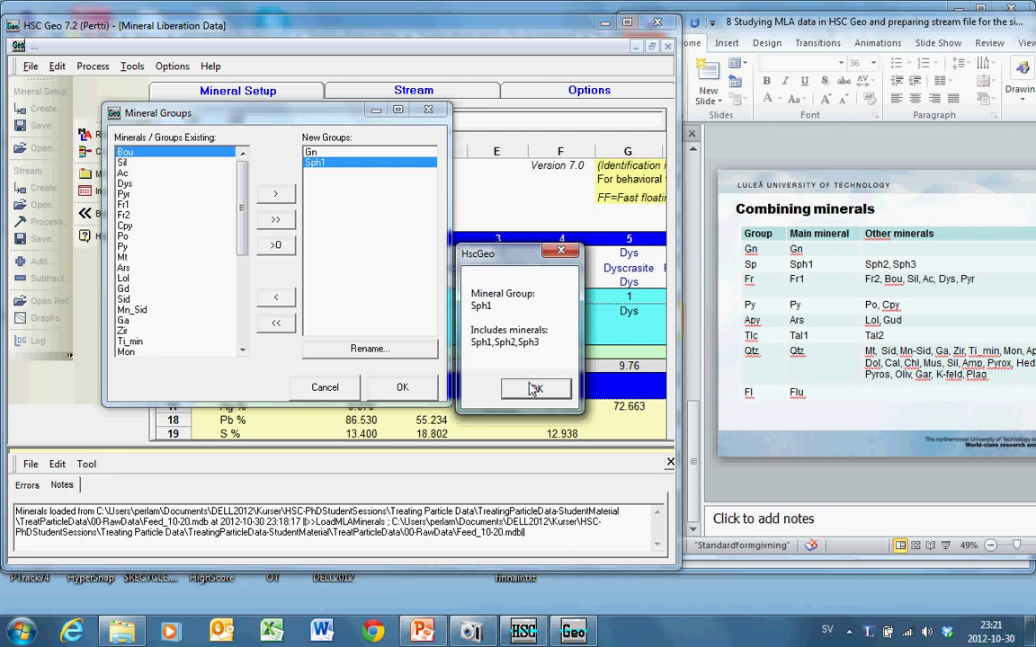
click(535, 389)
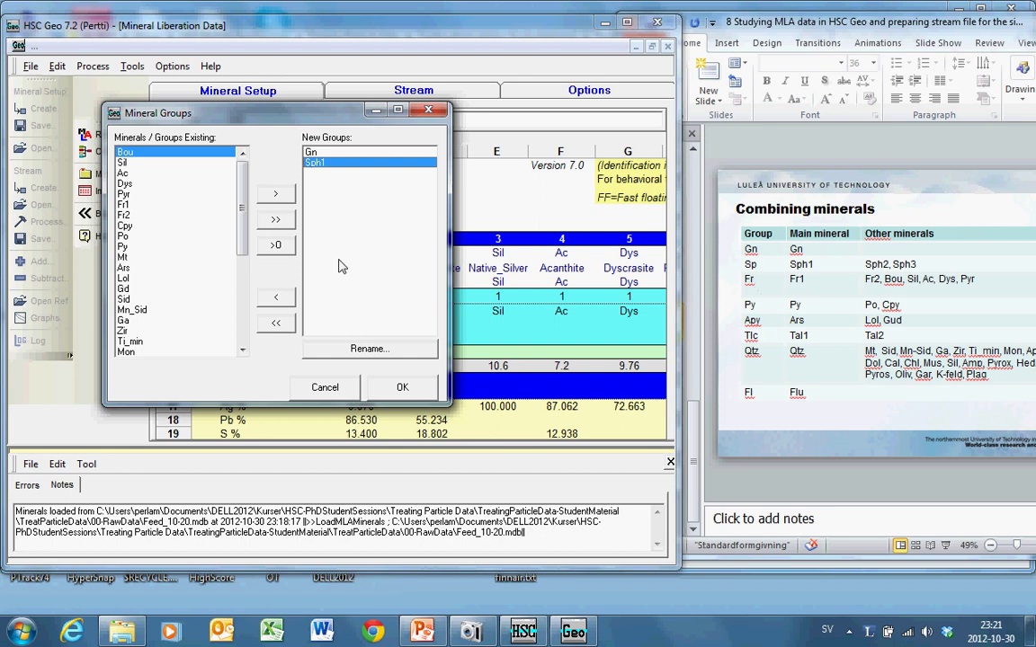
Create a new group from Fr1 and add Fr2, Bou, Sil, Ac, Dys and Pyr to it, dismissing the Windows color scheme prompt.
click(126, 204)
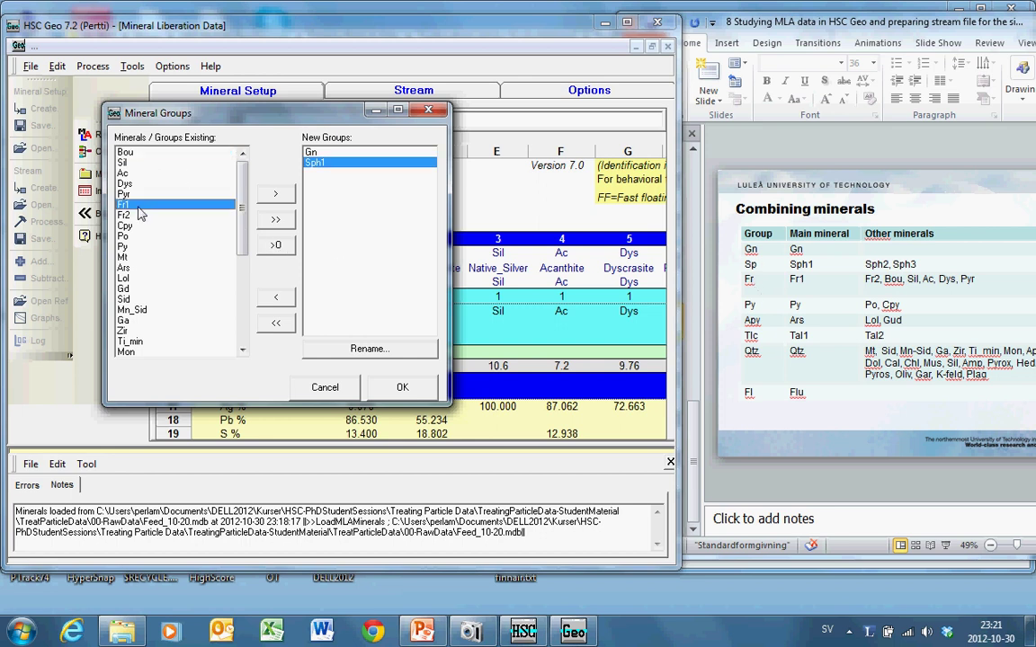
click(276, 196)
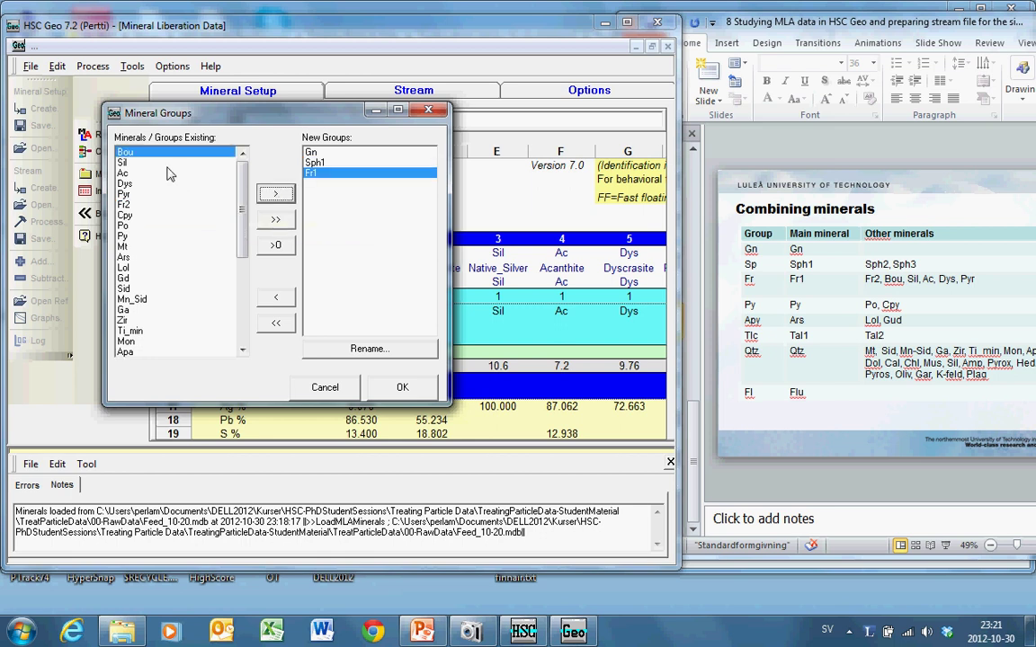
click(134, 205)
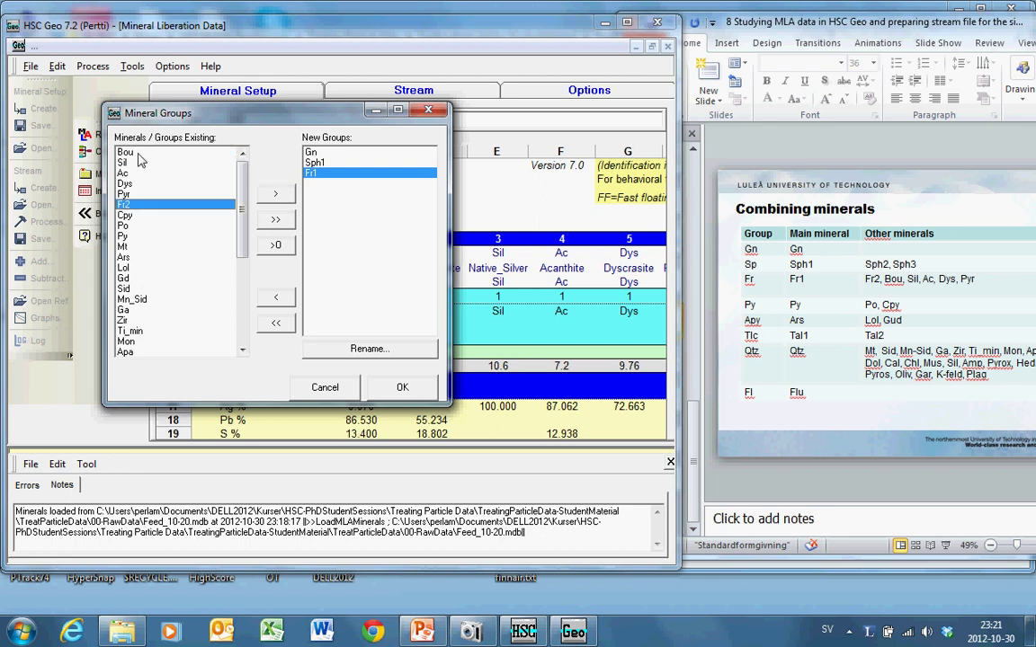
ctrl+click(138, 154)
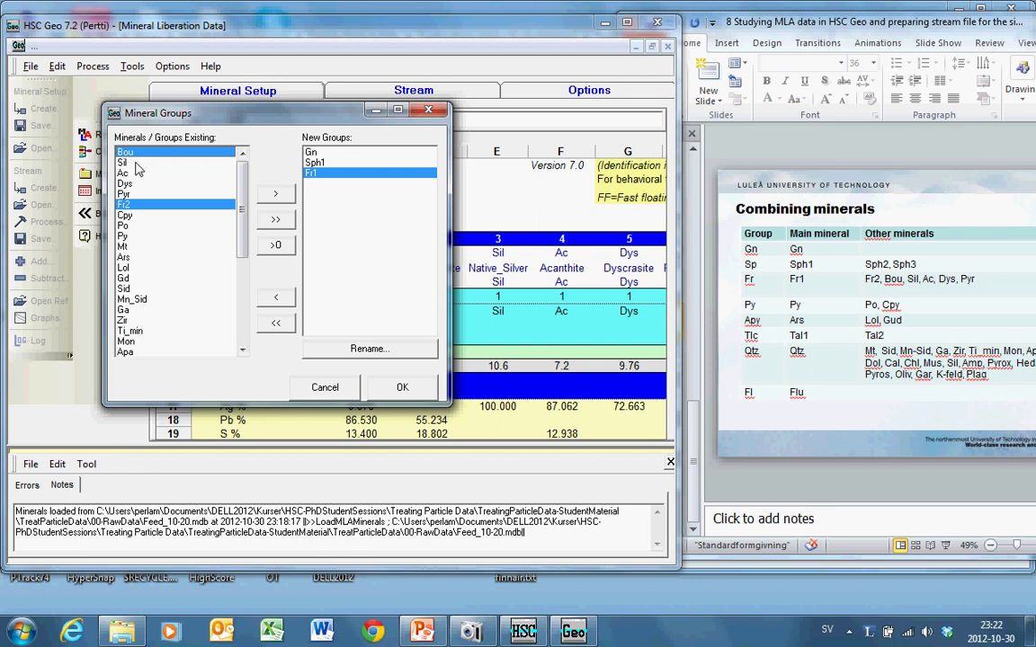
ctrl+click(138, 164)
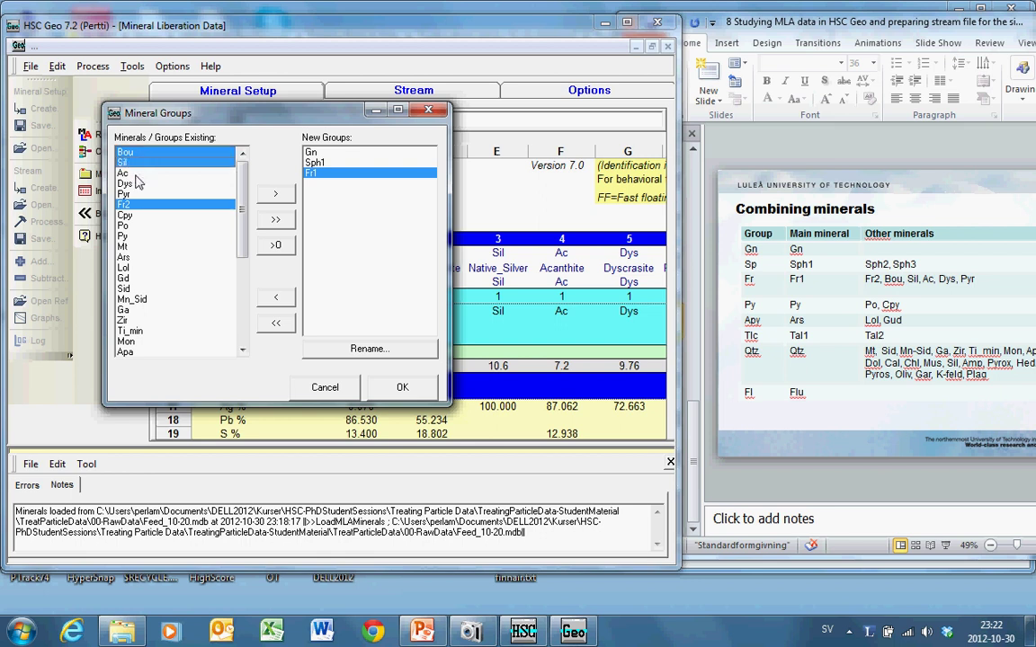
ctrl+click(137, 173)
ctrl+click(136, 183)
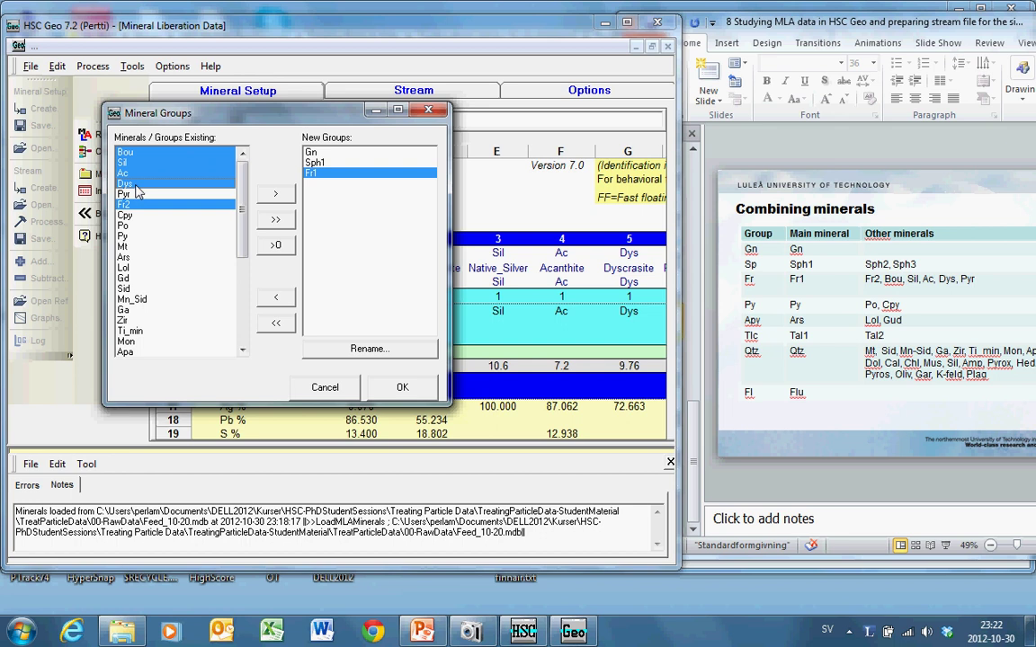
ctrl+click(137, 196)
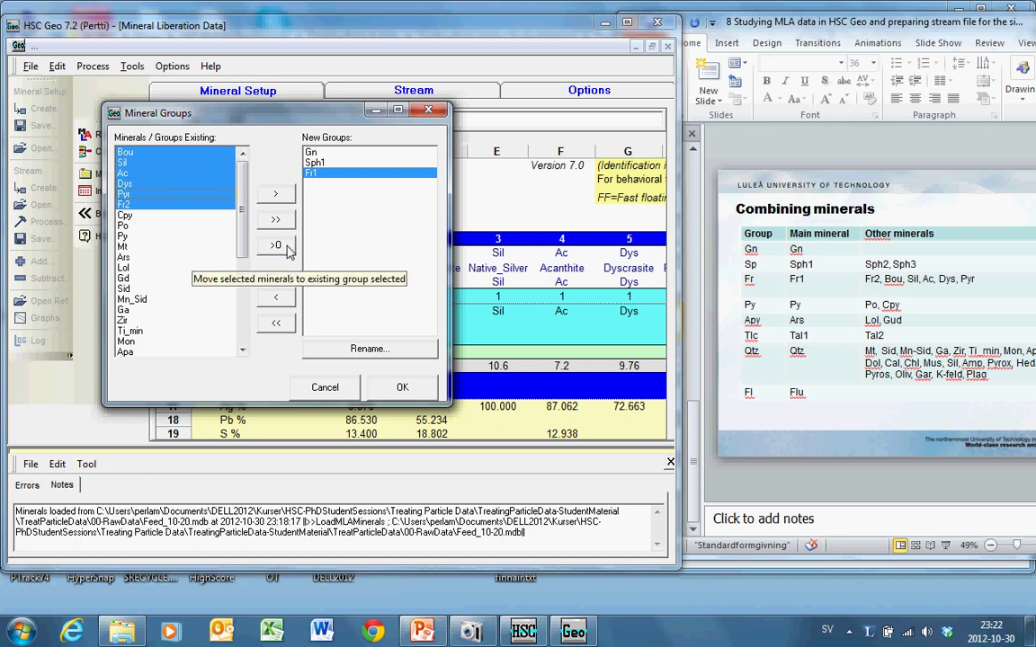
click(276, 245)
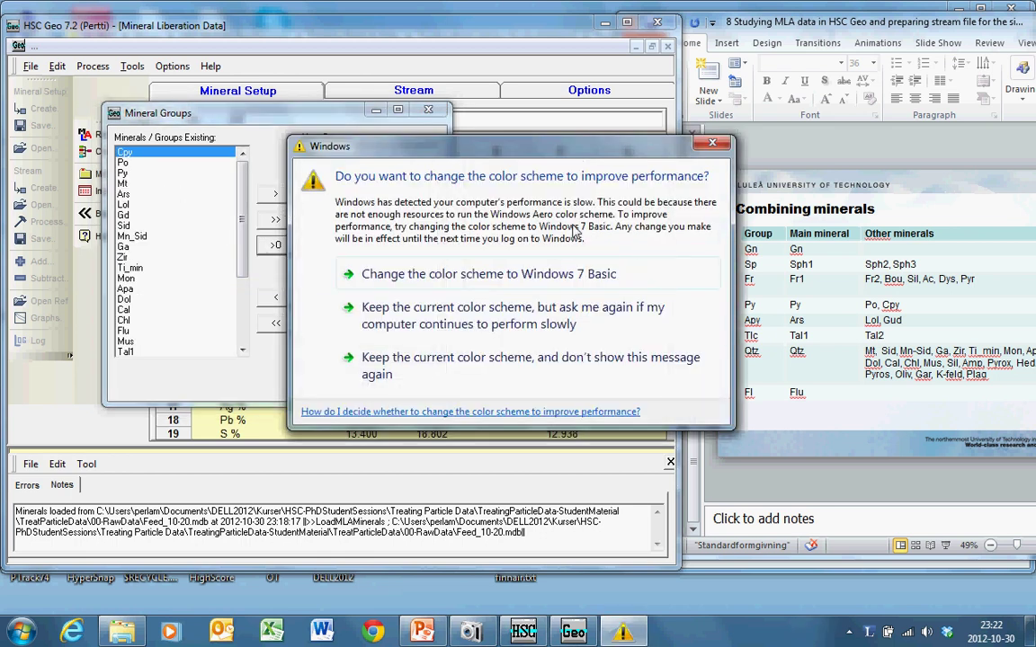
click(711, 145)
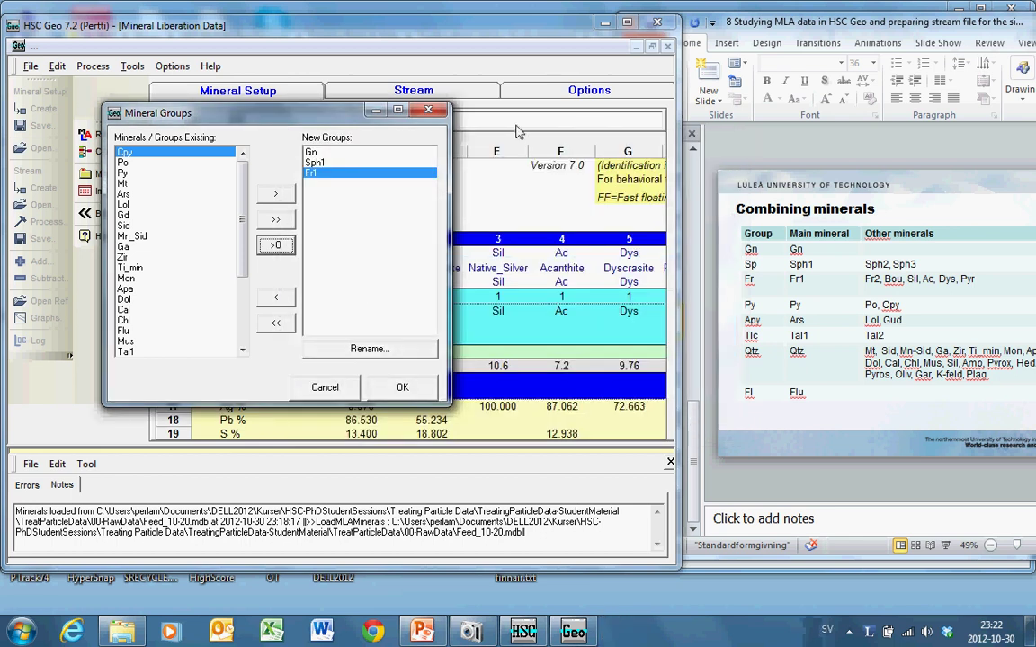
Create a new mineral group from Py and add Cpy and Po to it.
click(123, 173)
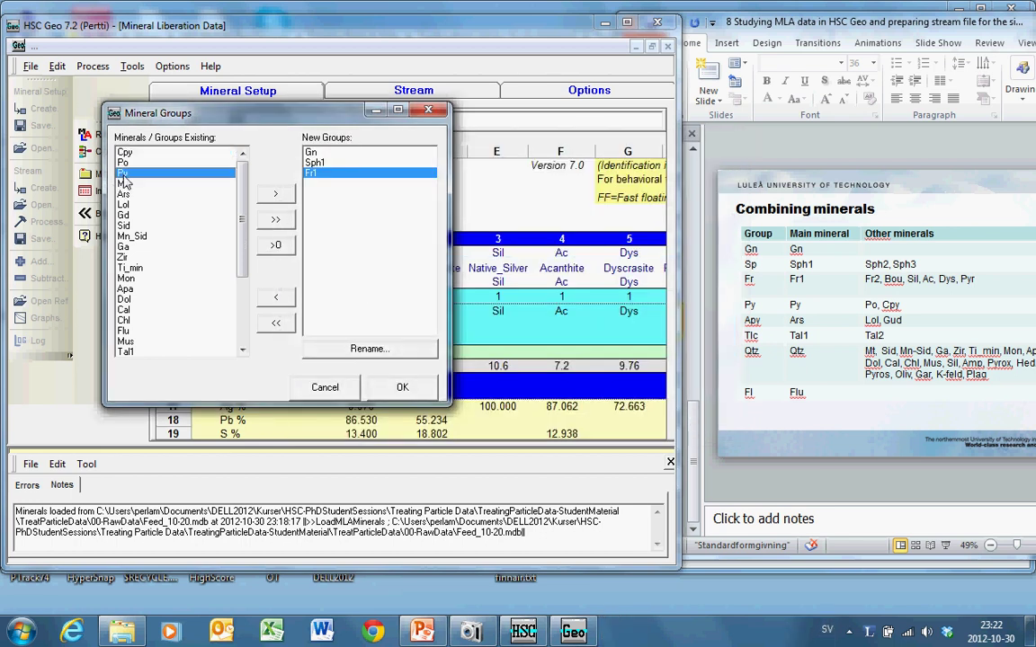
click(275, 194)
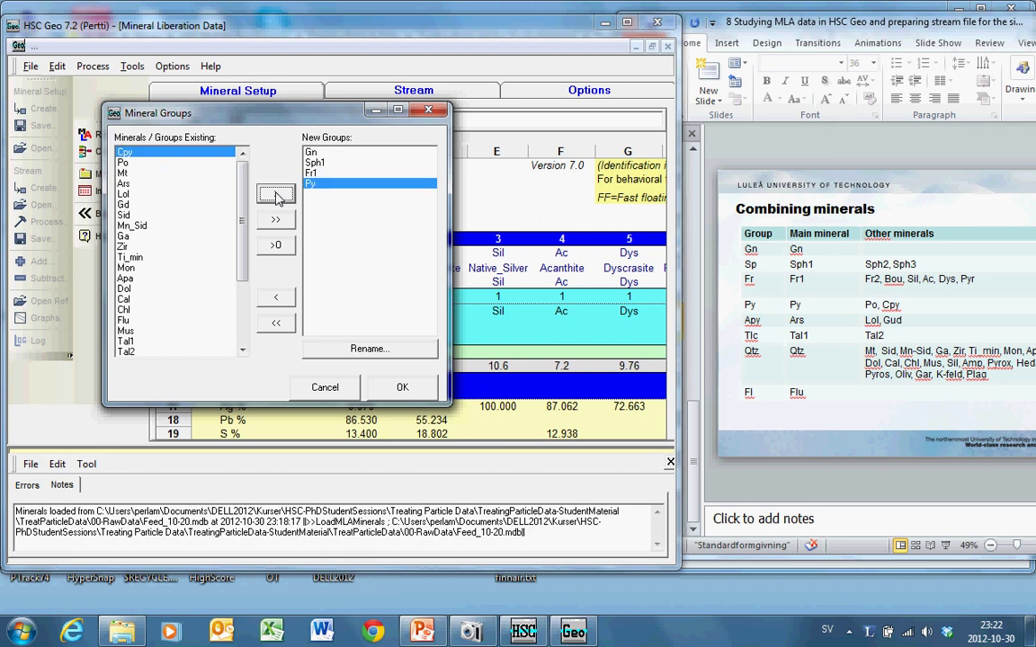
ctrl+click(170, 164)
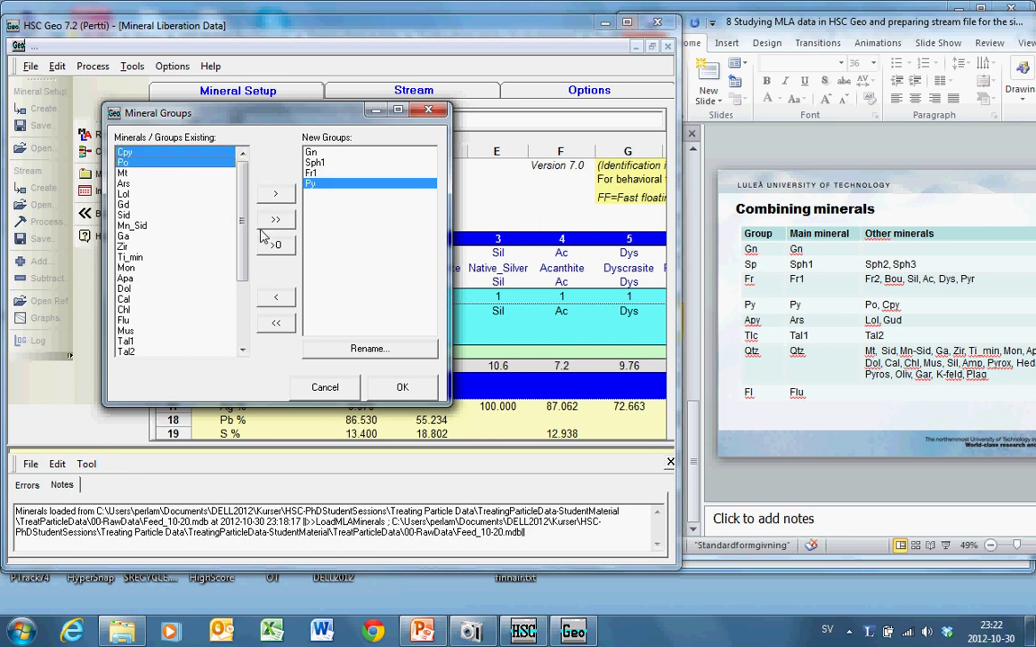
click(275, 246)
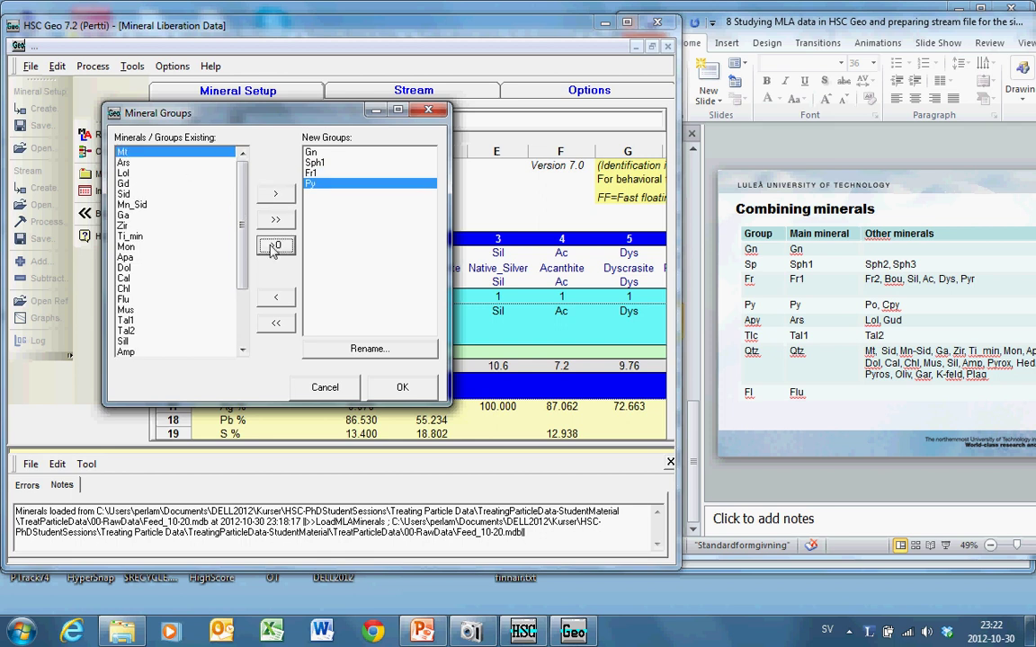
Create a new mineral group from Ars and add Lol and Gd to it.
click(132, 164)
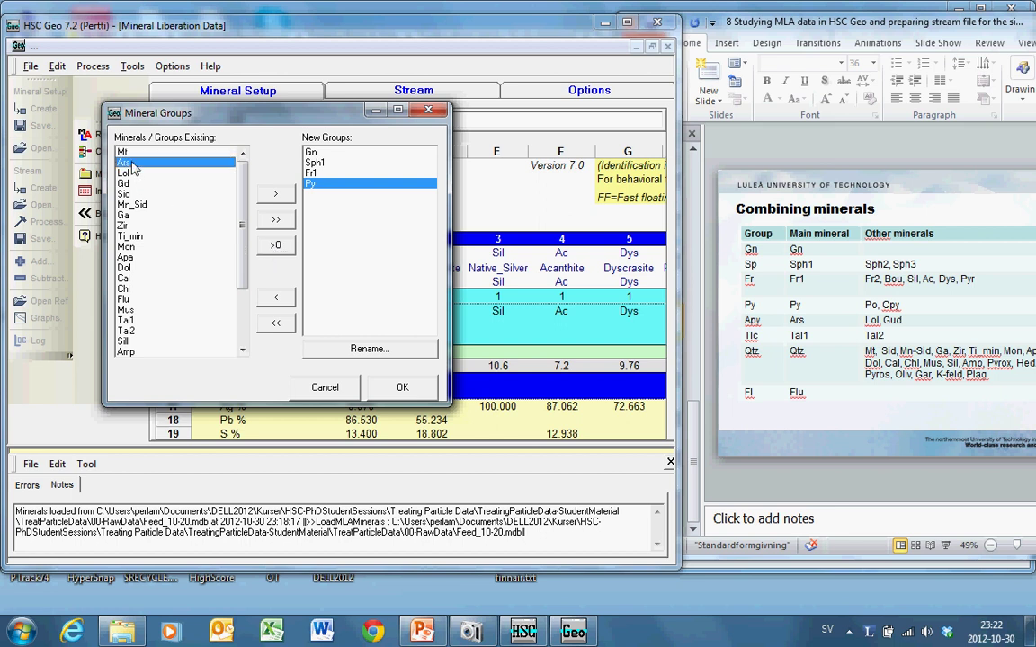
click(274, 195)
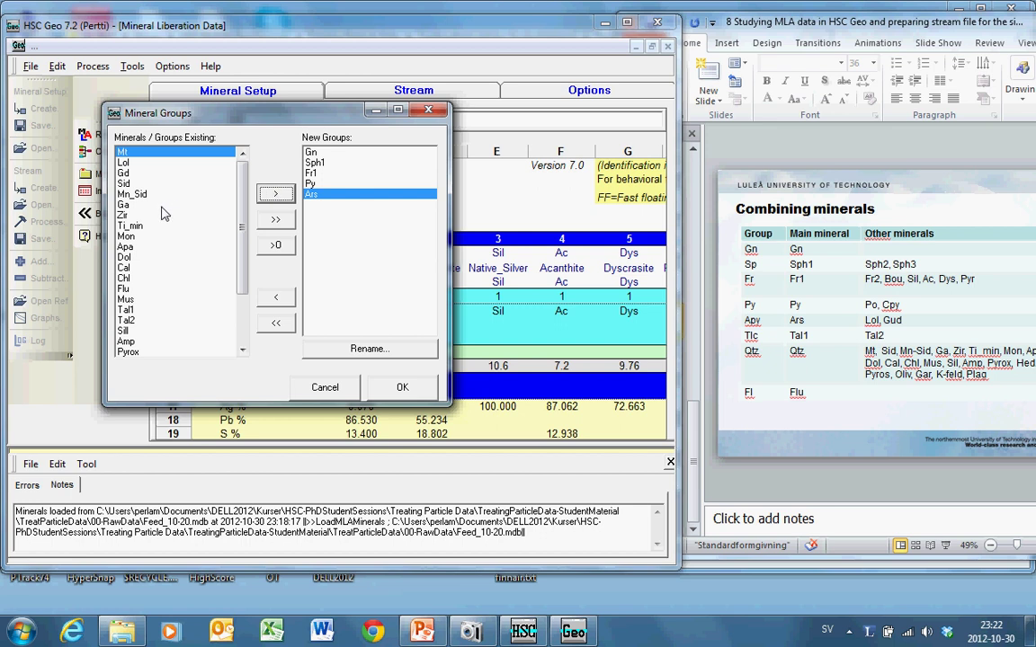
click(136, 164)
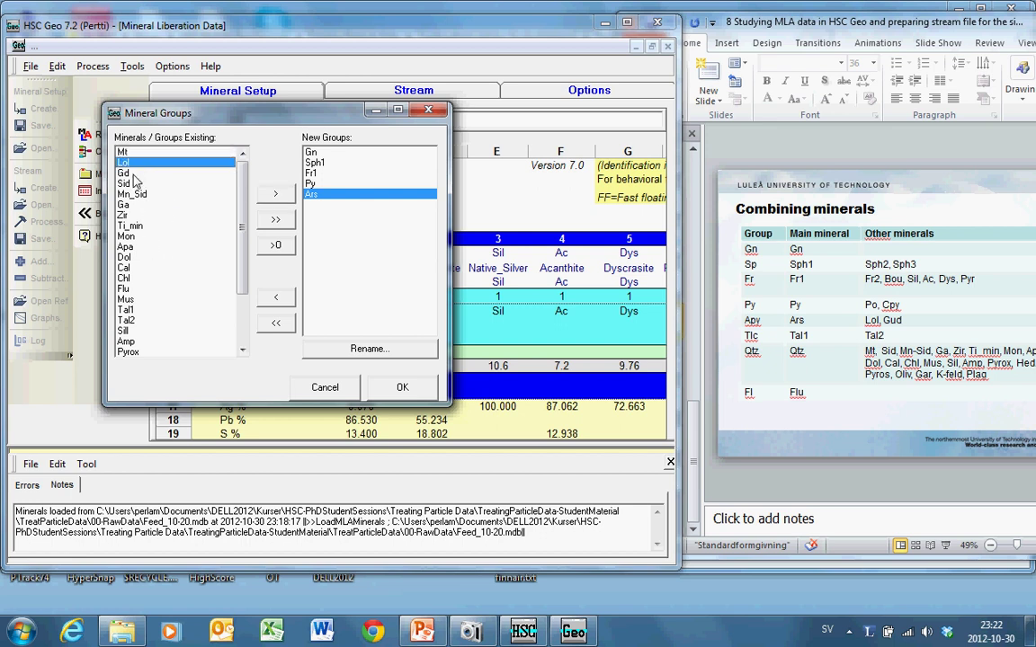
ctrl+click(133, 173)
click(272, 247)
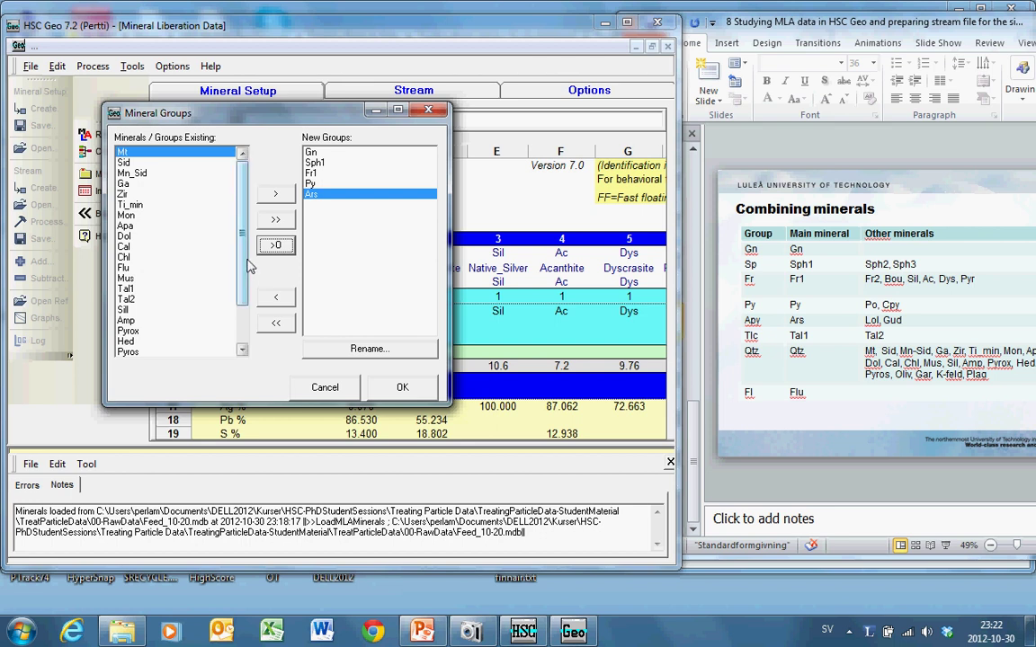
Create a new mineral group from Tal1 and add Tal2 to it.
drag(249, 267, 253, 310)
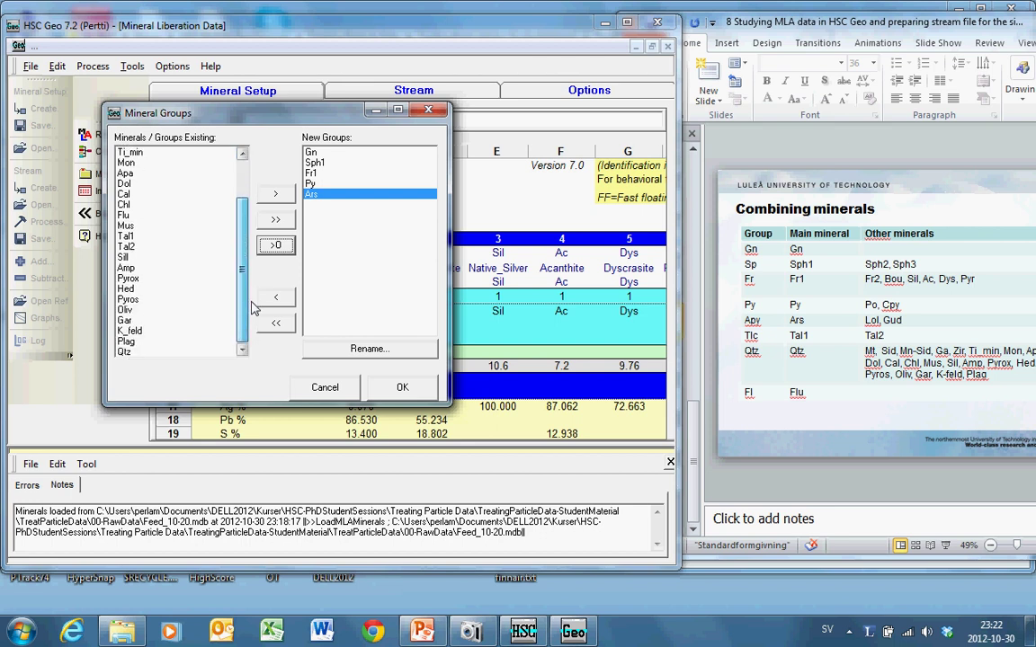
click(188, 352)
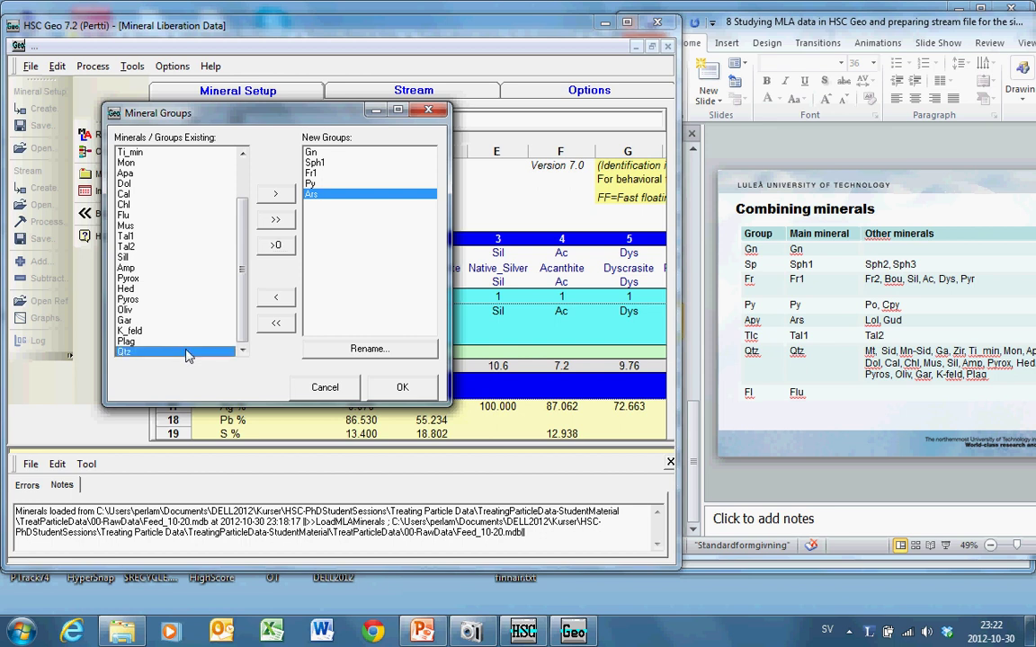
click(147, 235)
click(274, 194)
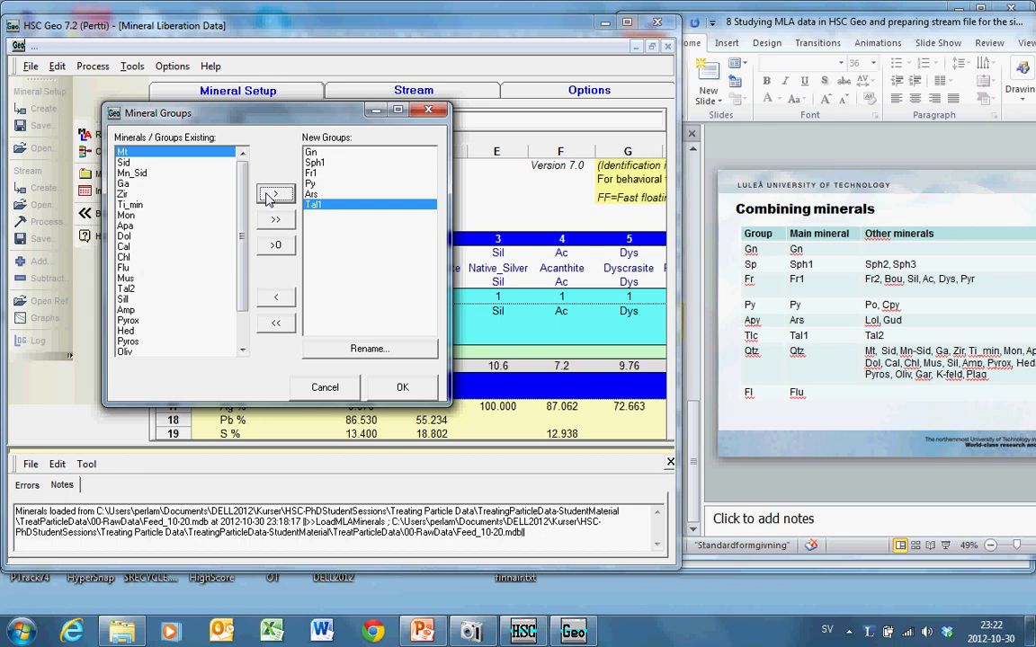
click(126, 287)
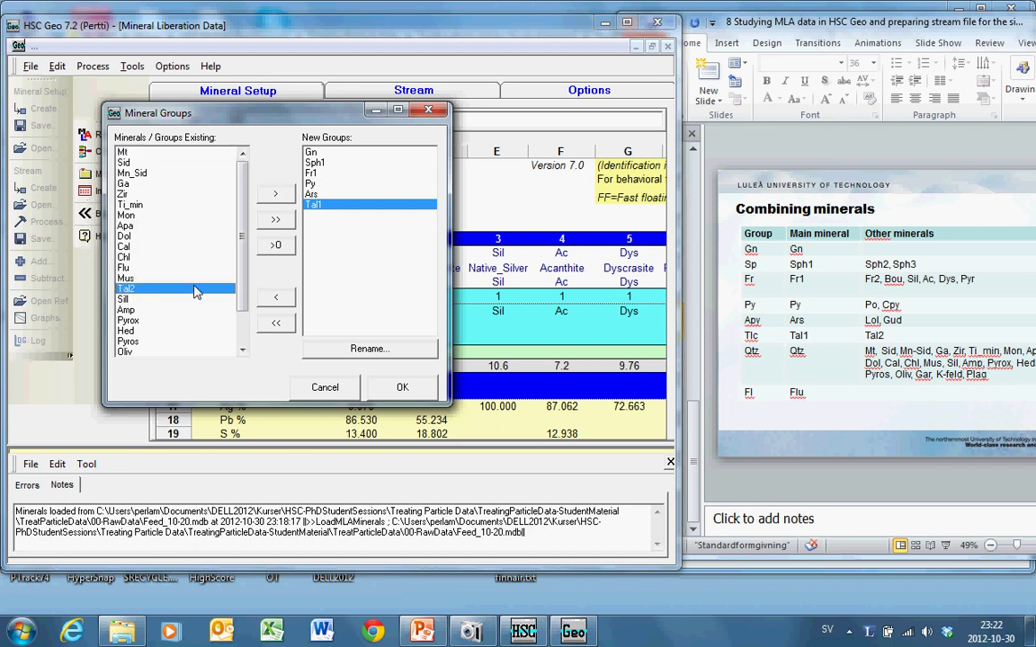
click(274, 246)
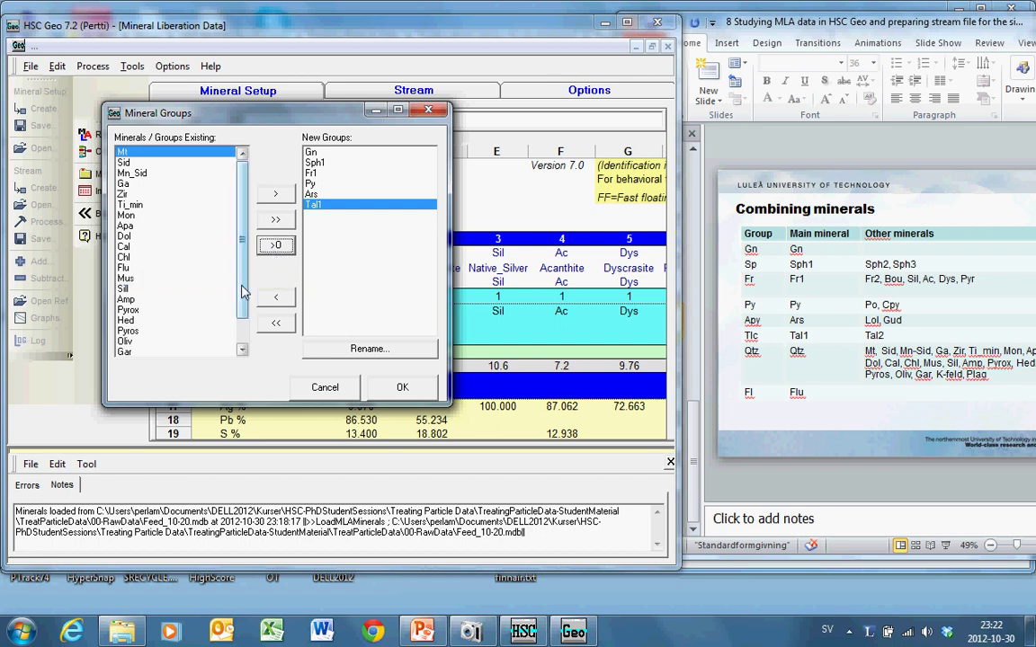
Create new groups from Qtz and Flu, and move all remaining minerals, Mt through Plag, into the Qtz group.
scroll(244, 294, down, 1)
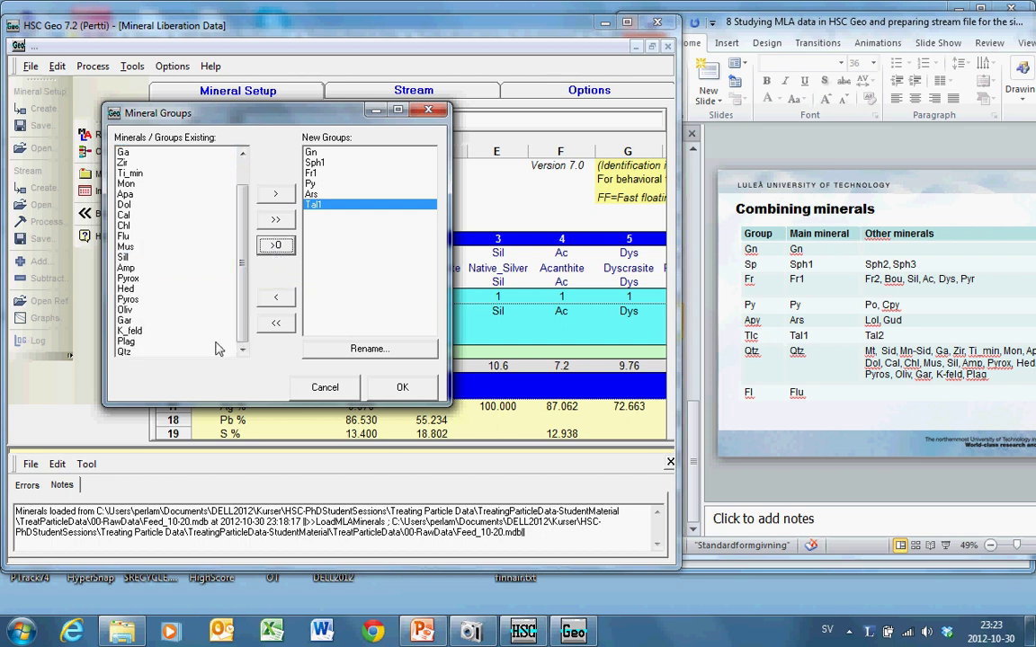
click(180, 352)
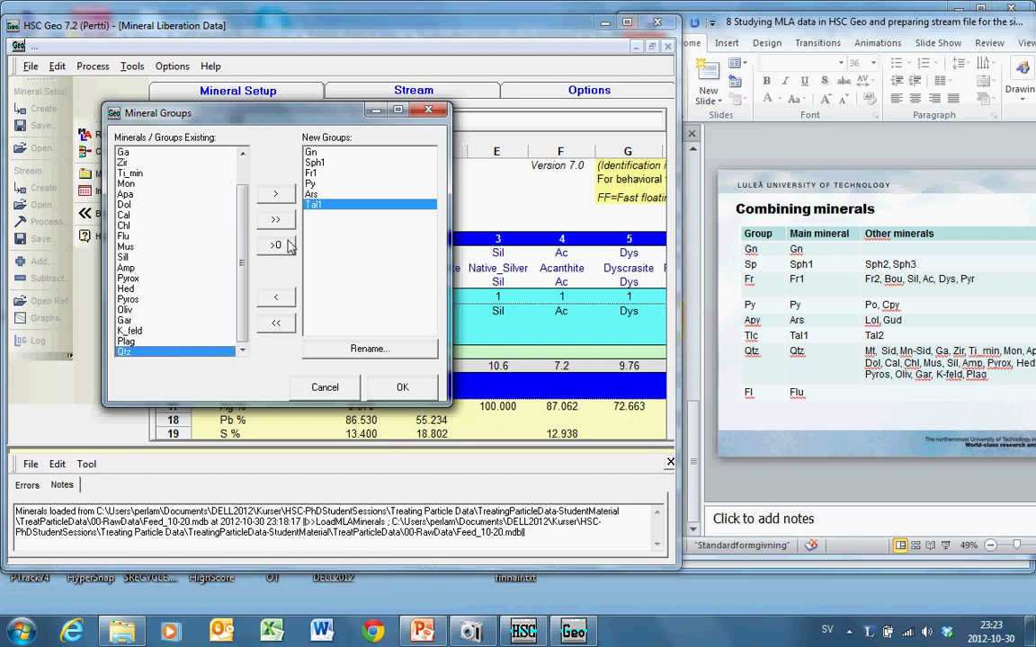
click(276, 197)
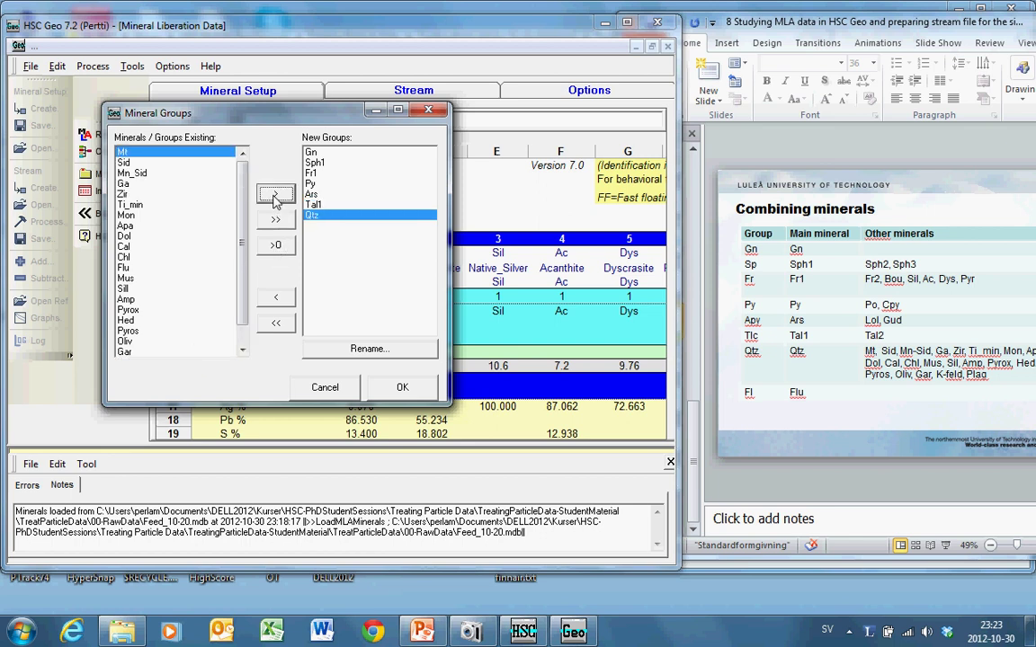
click(164, 267)
click(273, 197)
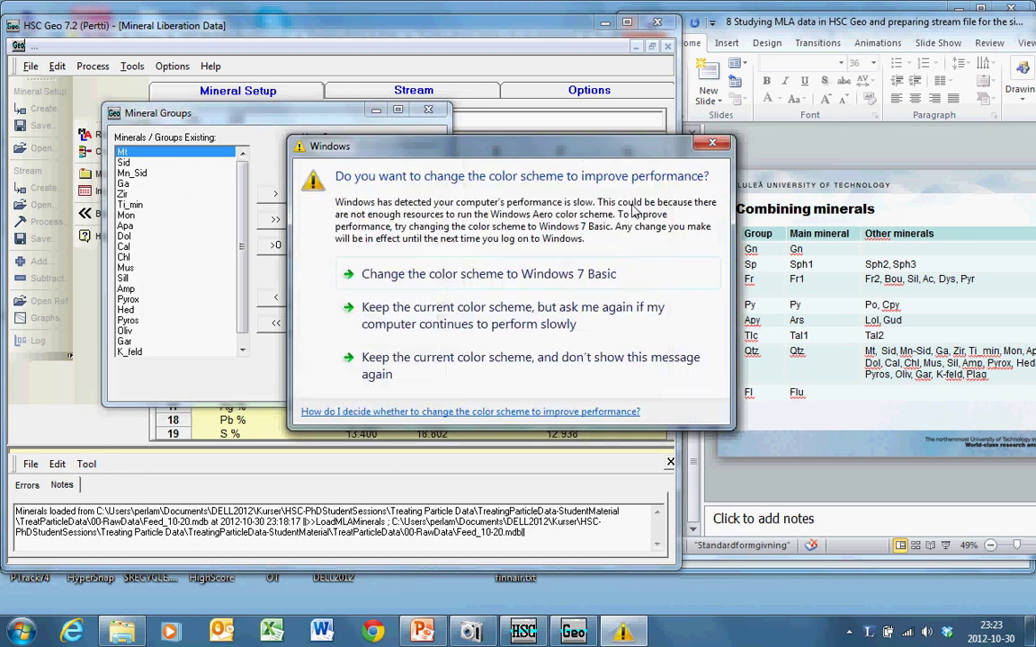
key(Escape)
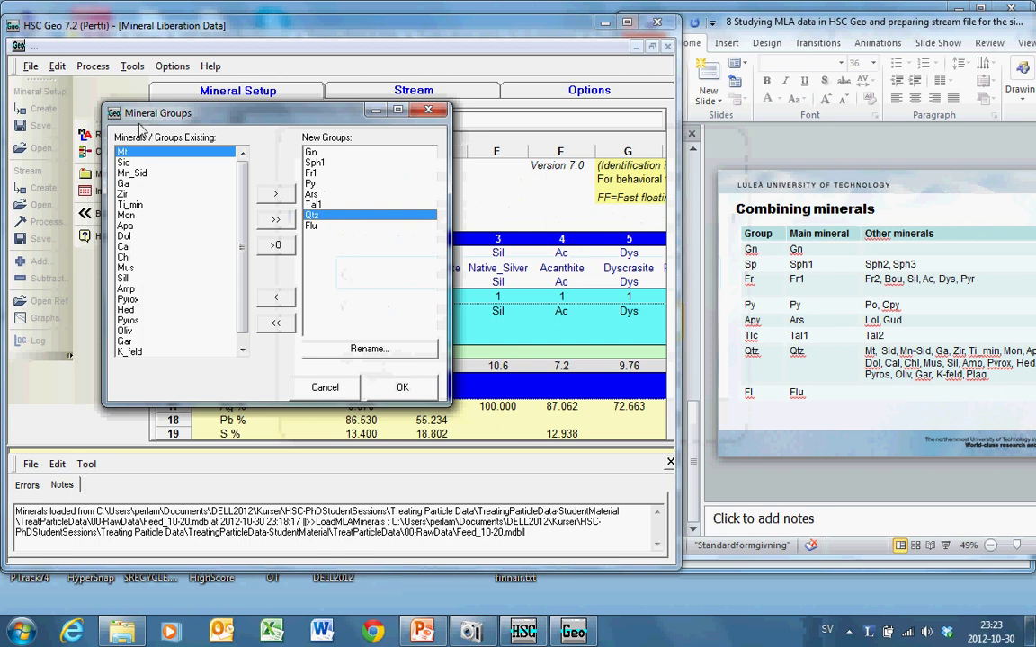
drag(144, 157, 165, 360)
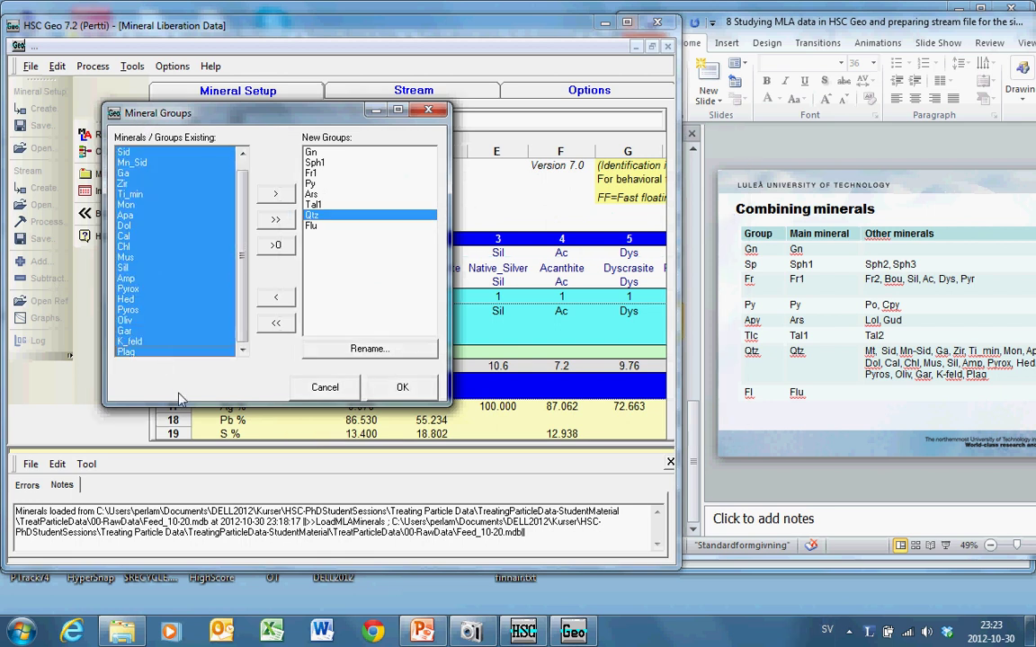
click(276, 248)
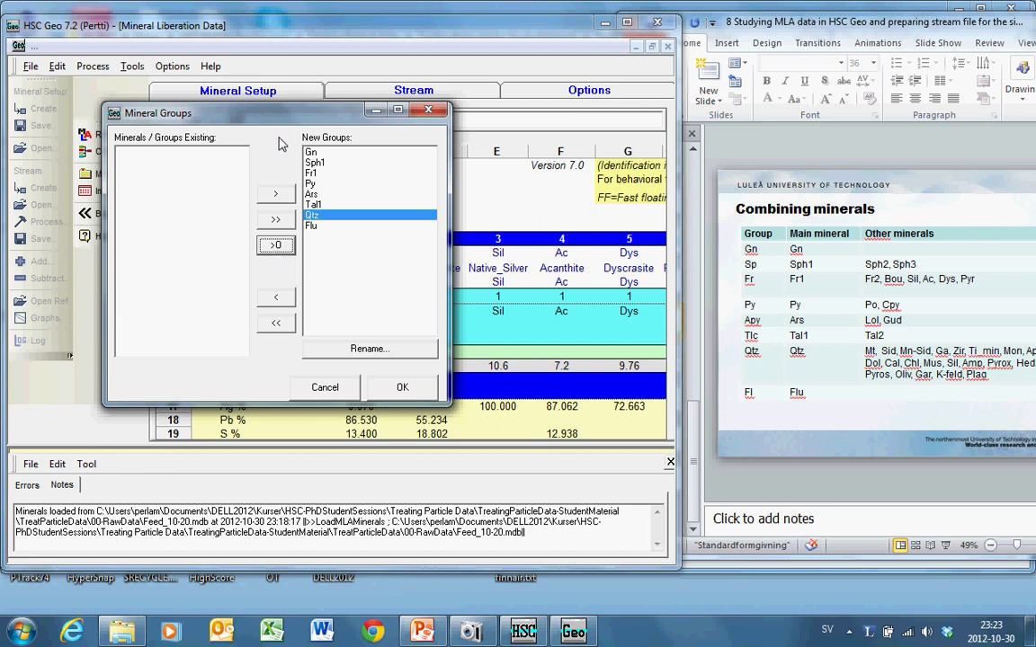
Rename the new mineral group Sph1 as Sp.
click(313, 154)
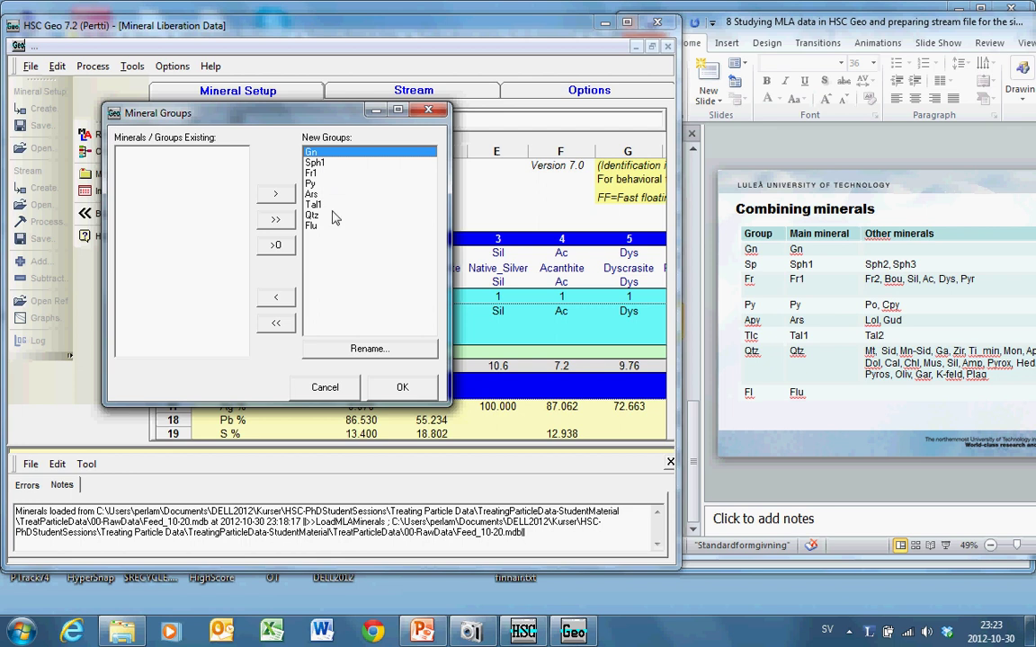
click(315, 164)
click(357, 351)
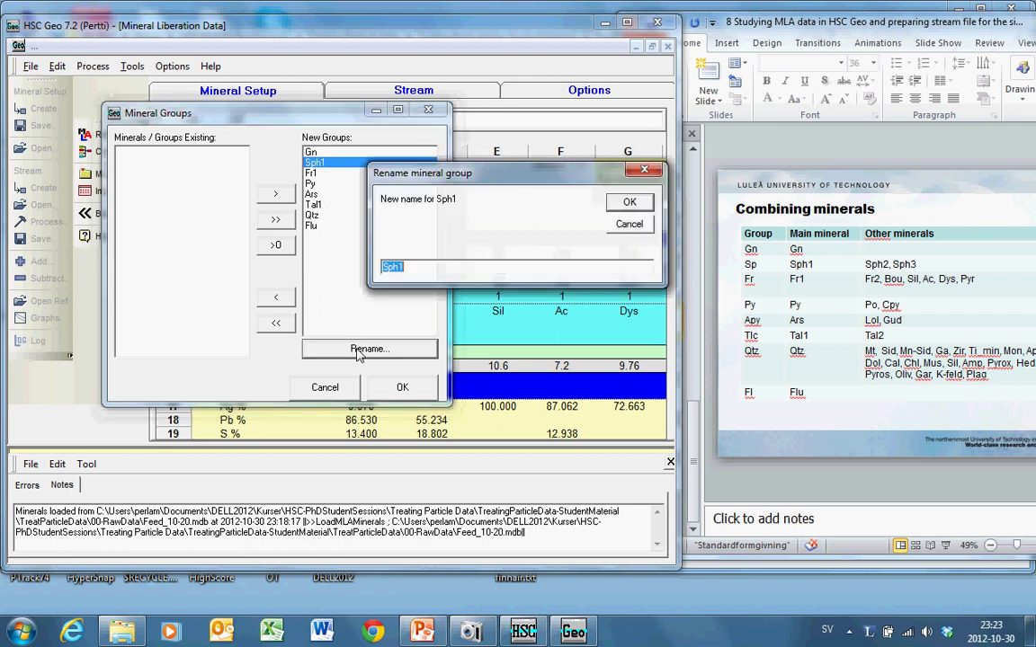
text(Sp)
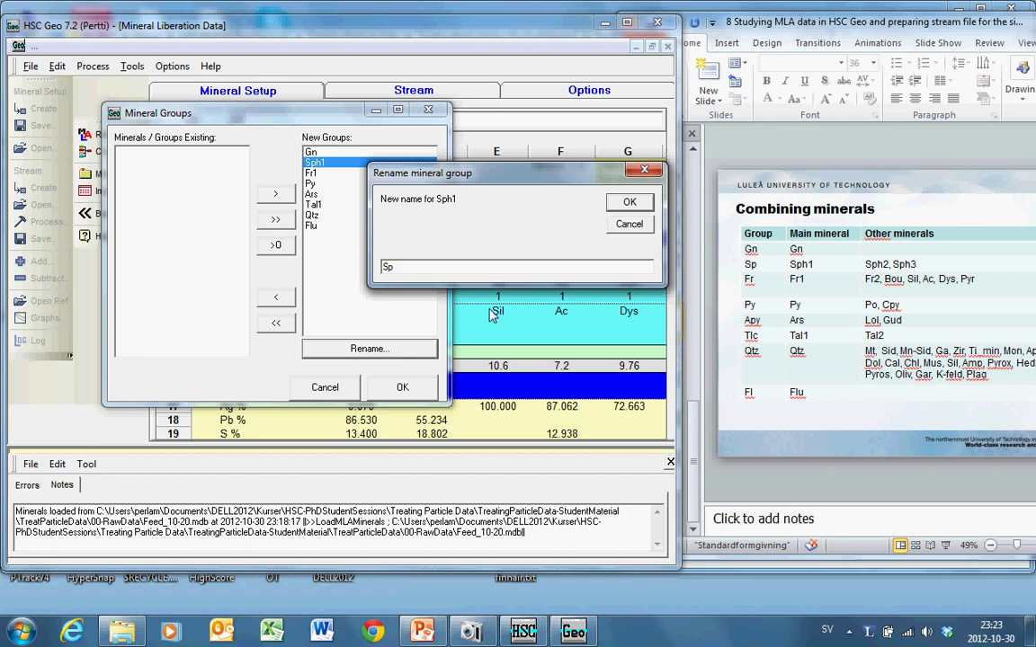
click(630, 203)
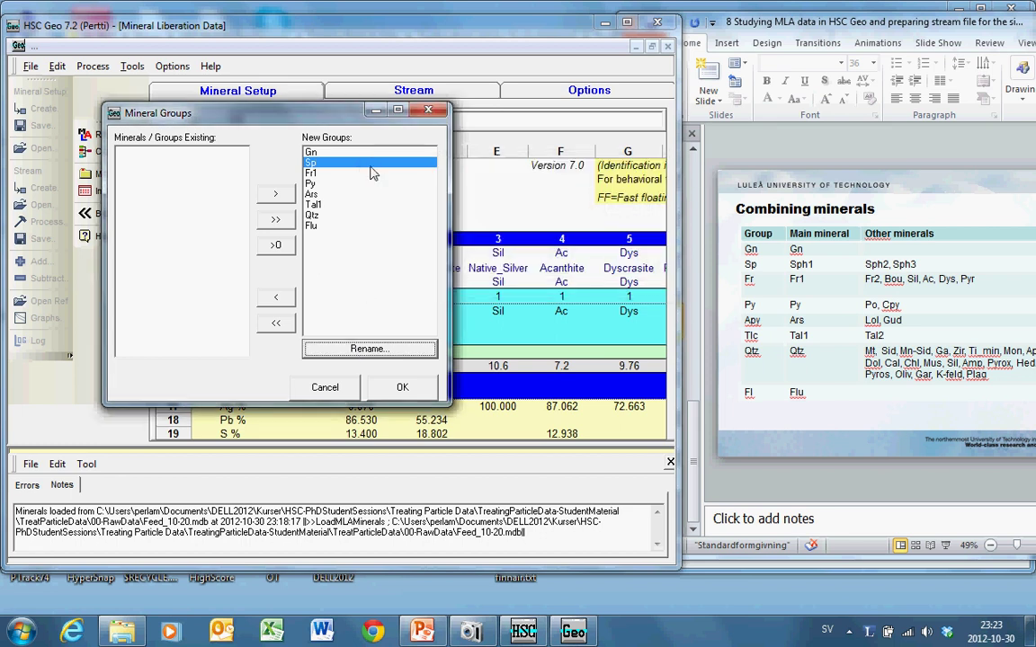
Rename the new mineral group Fr1 as Fr.
click(340, 173)
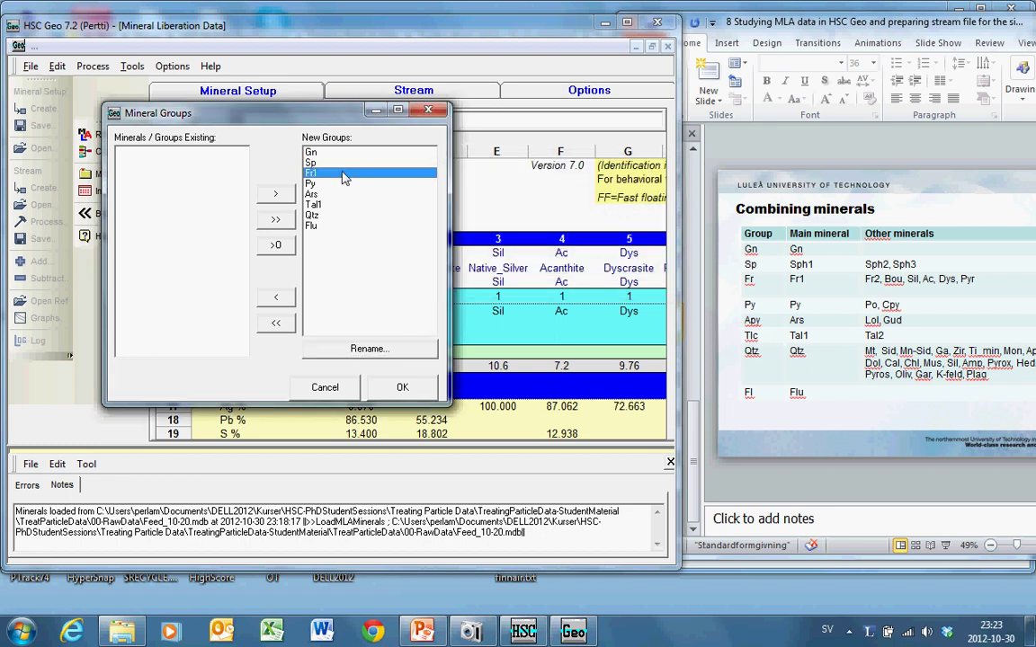
click(349, 350)
text(Fr)
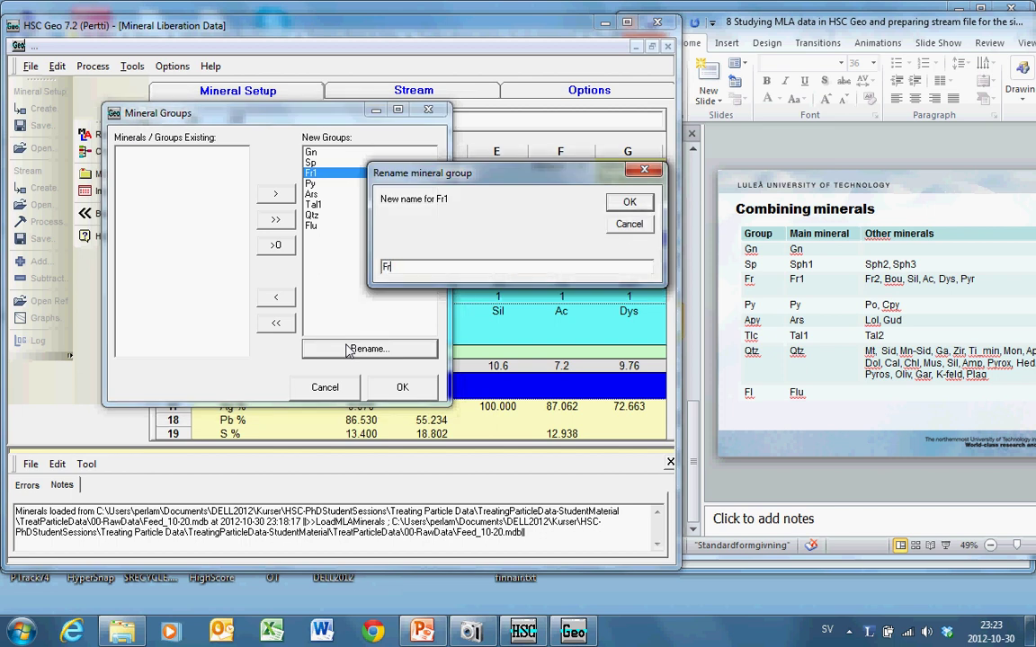
click(629, 203)
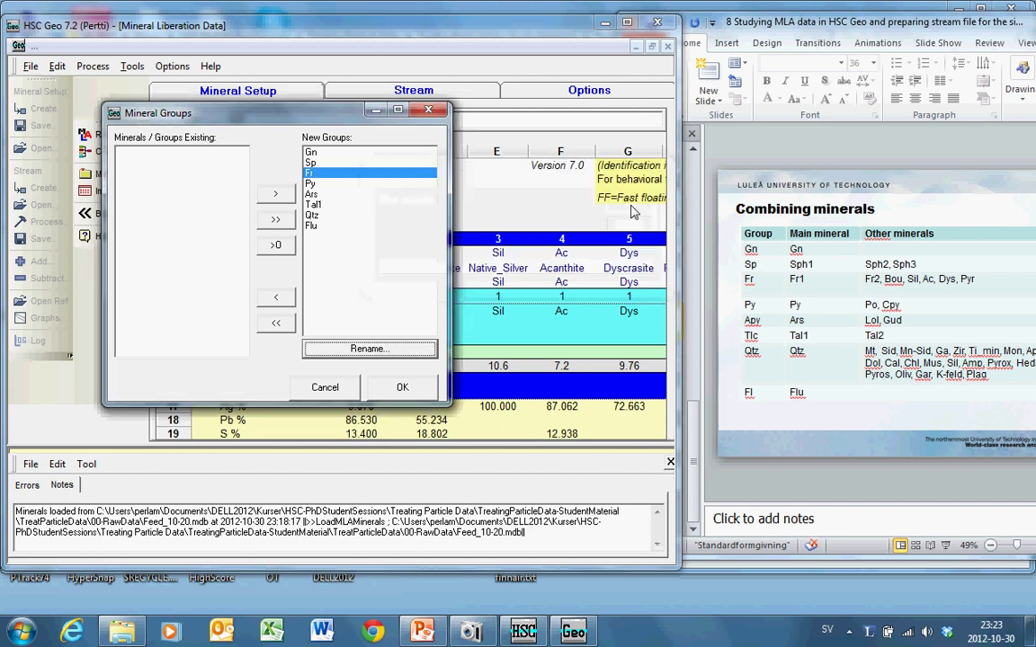
Rename the new mineral group Ars as Apy.
click(327, 194)
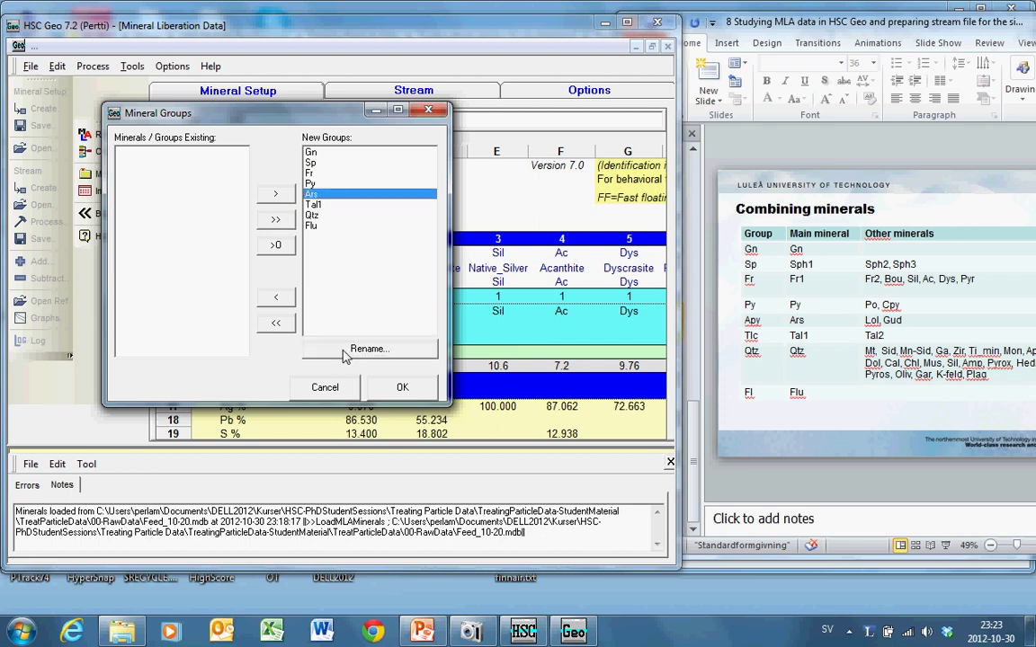
click(344, 356)
text(Apy)
click(629, 202)
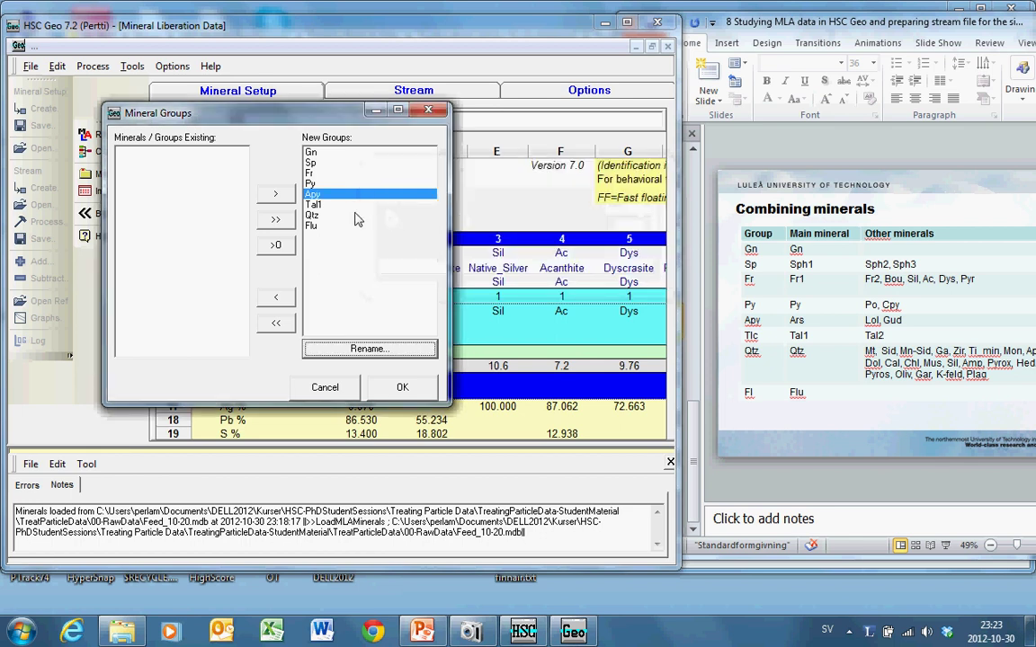
Rename the new mineral group Tal1 as Tlc.
click(351, 206)
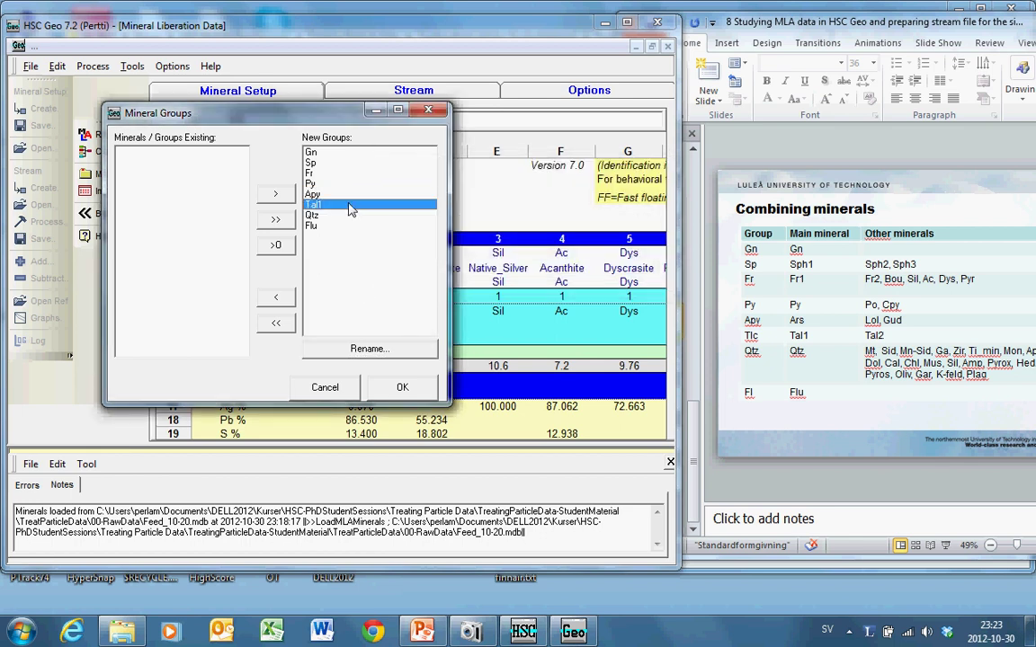
click(356, 350)
text(Tlc)
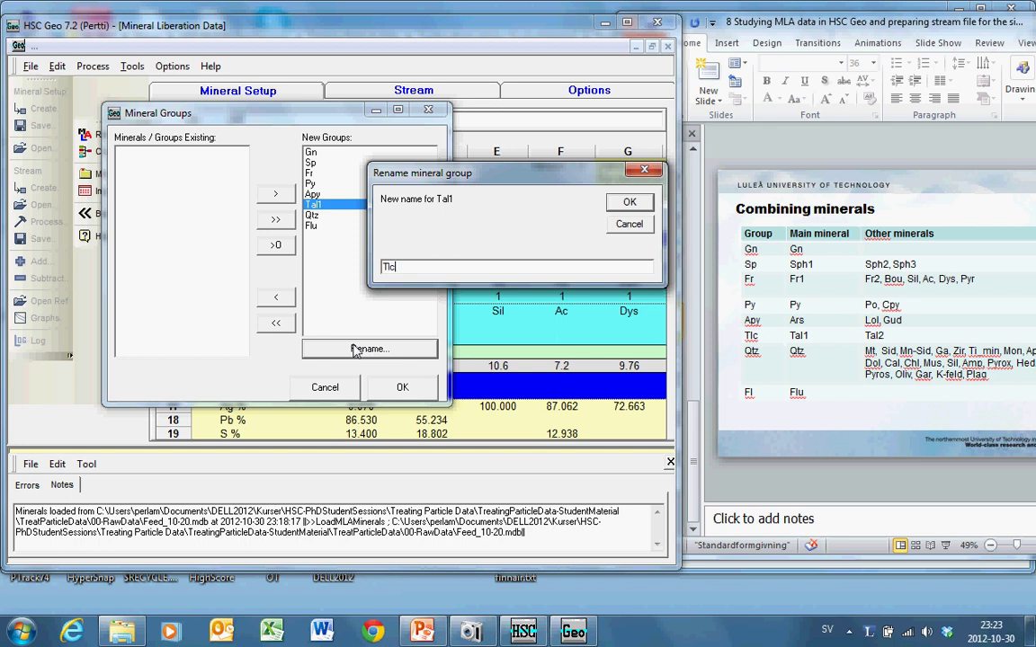
click(630, 202)
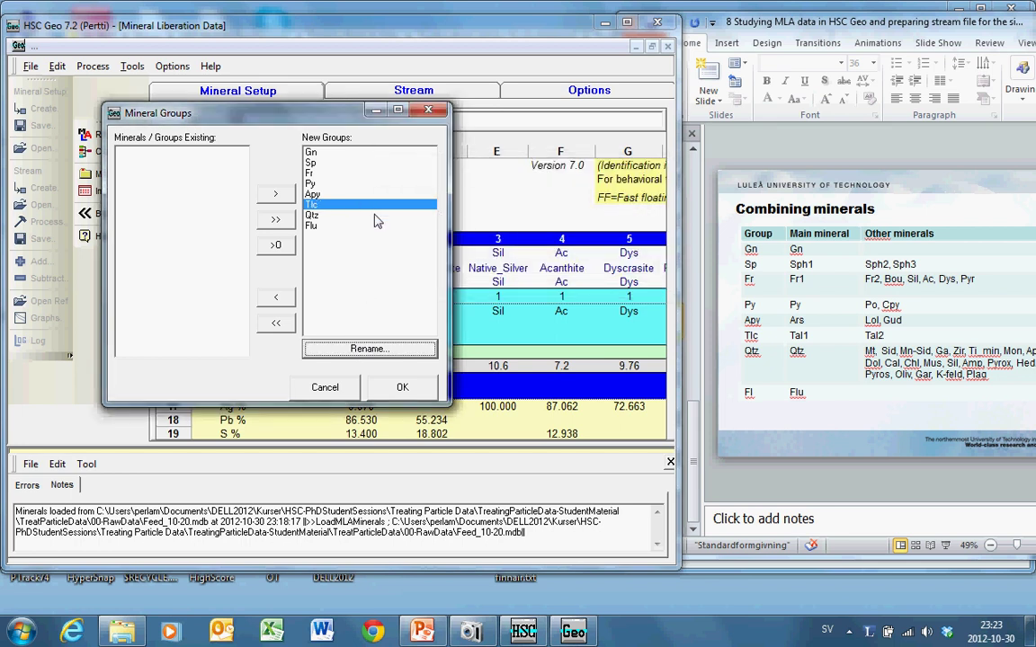
Rename the new mineral group Flu as Tl and apply the mineral grouping.
click(341, 226)
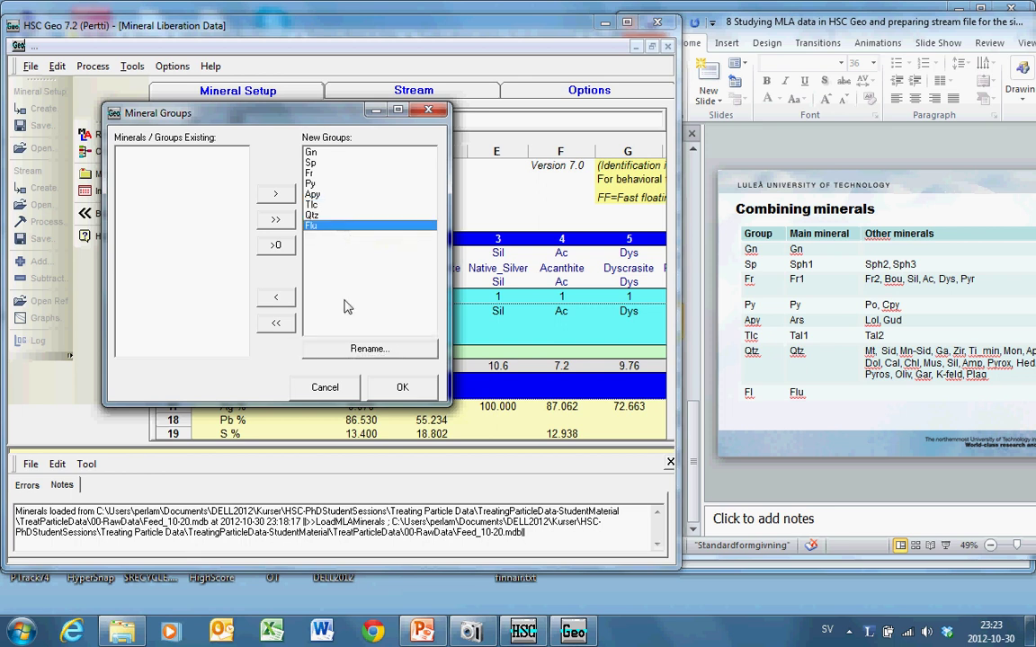
click(351, 350)
text(T)
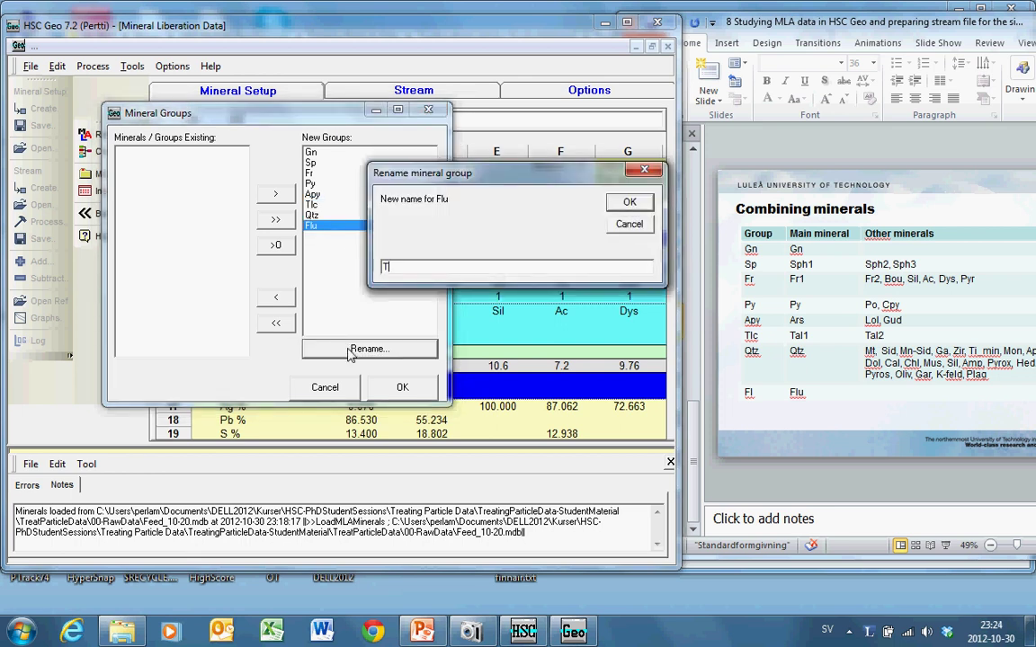
text(l)
click(629, 203)
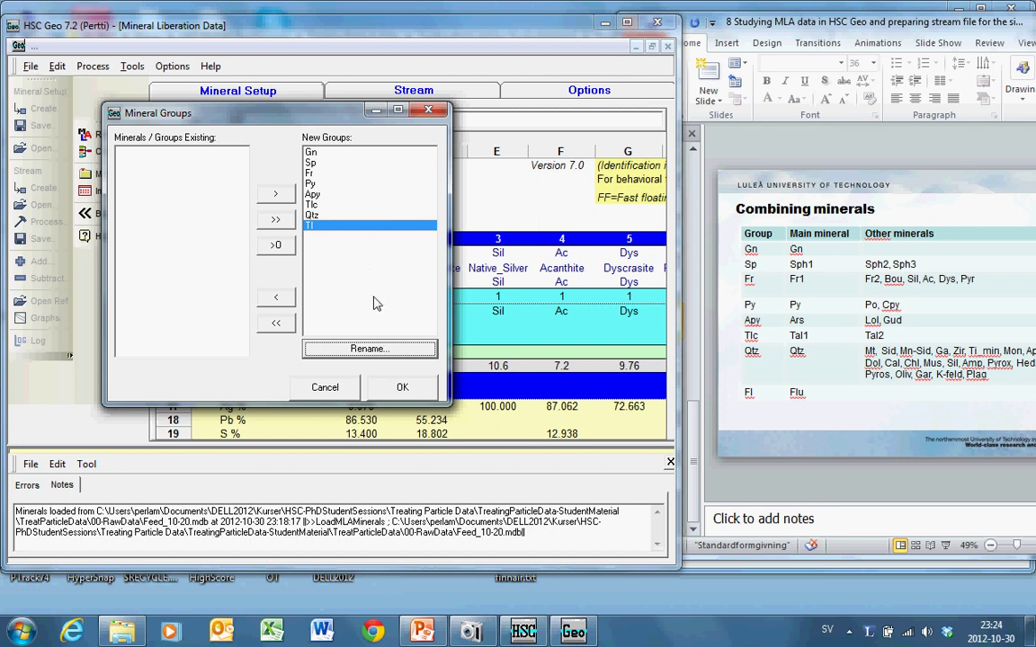
click(399, 389)
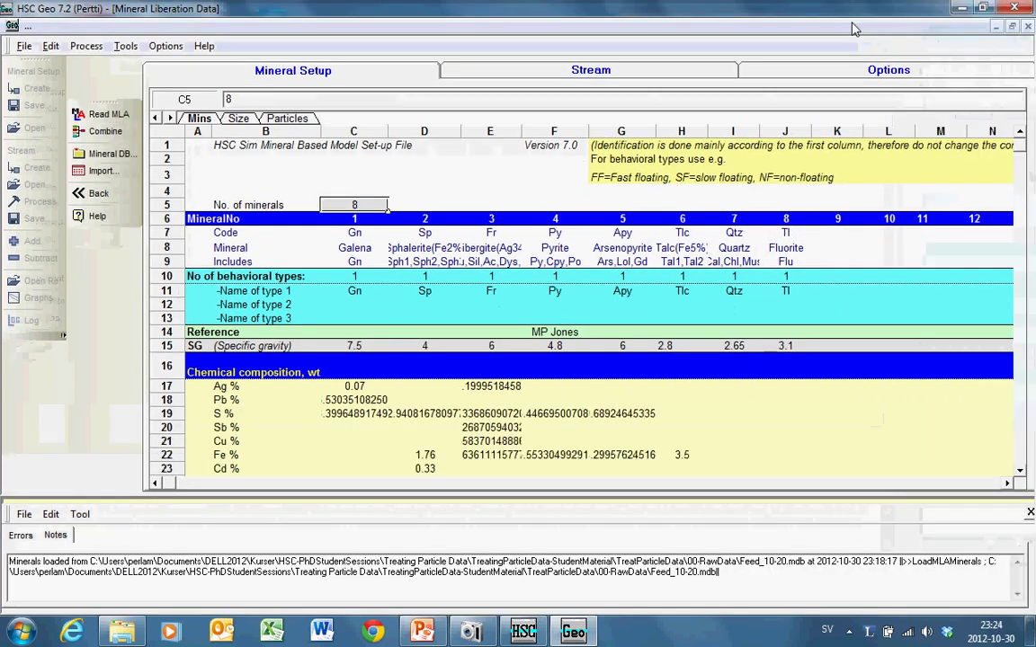
Enlarge the mineral setup window and review the mineral names and included minerals of each combined group.
double_click(770, 25)
click(762, 262)
key(Left)
key(Left)
key(Left)
key(Left)
key(Left)
key(Left)
key(Left)
key(Up)
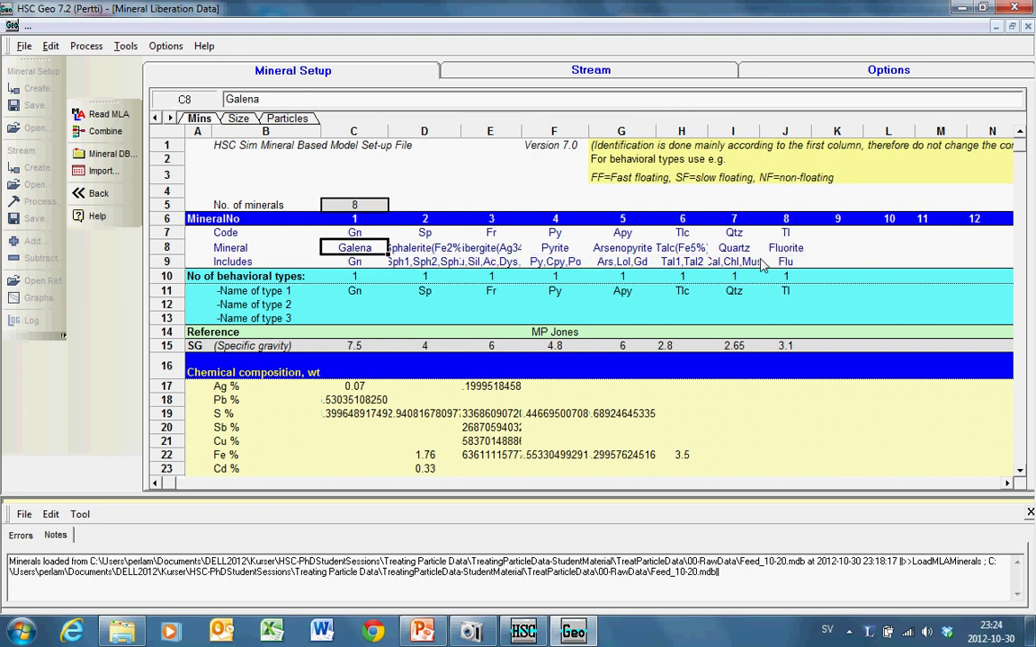
key(Right)
key(Right)
key(Right)
key(Right)
key(Right)
key(Right)
key(Right)
key(Down)
key(Left)
key(Left)
key(Left)
key(Left)
key(Left)
key(Left)
key(Left)
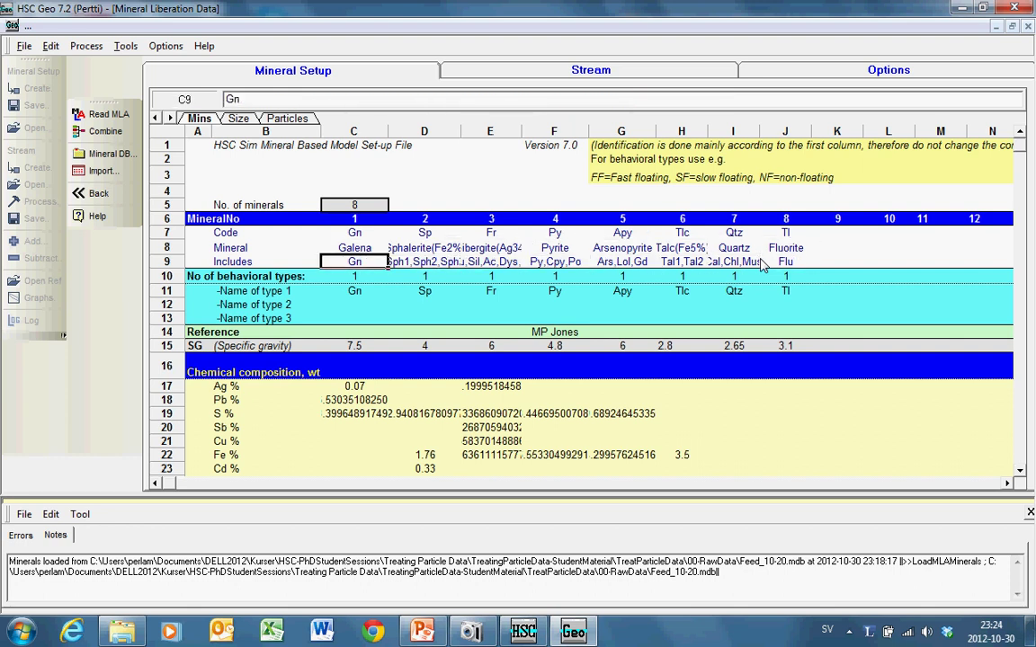
key(Right)
key(Left)
key(Left)
key(Right)
Examine the chemical composition values of the combined groups, especially Pb in Gn and the Ag, S and Sb contents in Fr.
key(Down)
key(Down)
key(Down)
key(Down)
key(Down)
key(Down)
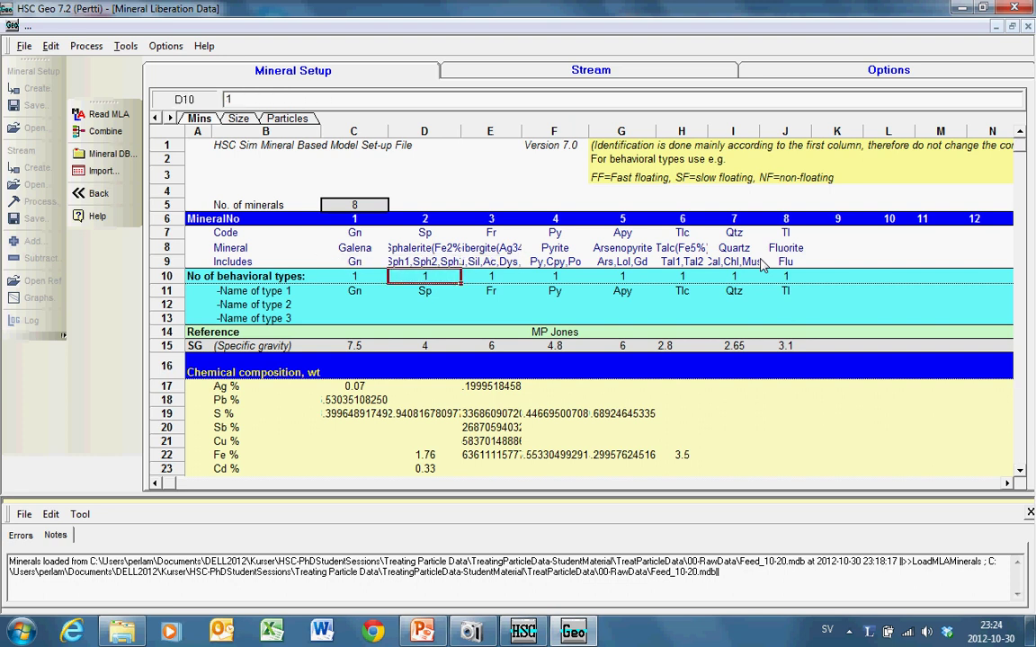
key(Left)
key(Down)
key(Down)
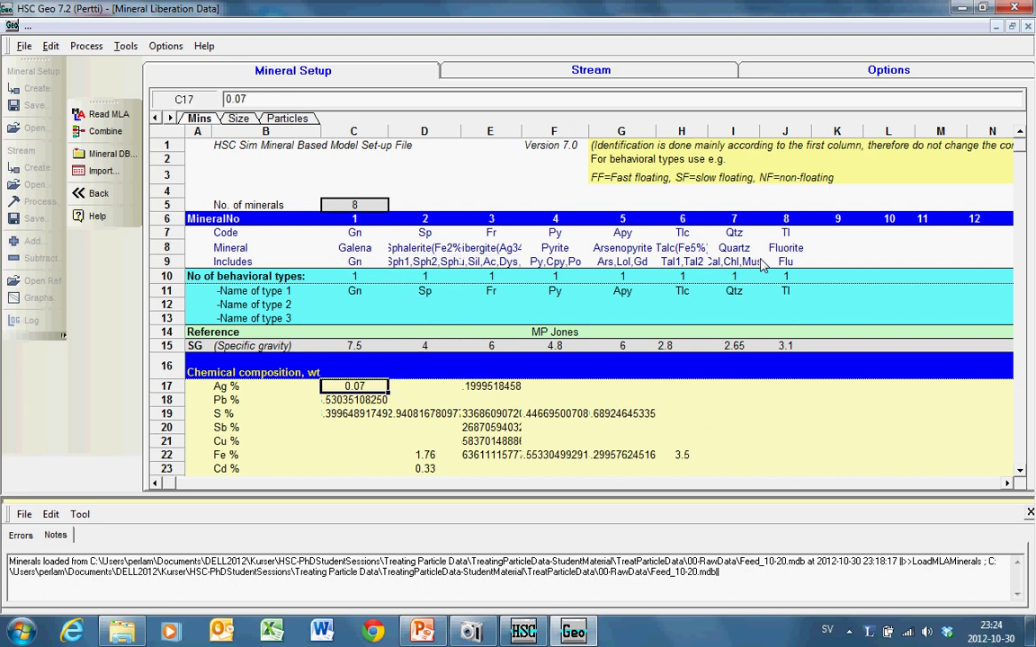
key(Down)
key(Down)
key(Up)
key(Up)
key(Down)
key(F2)
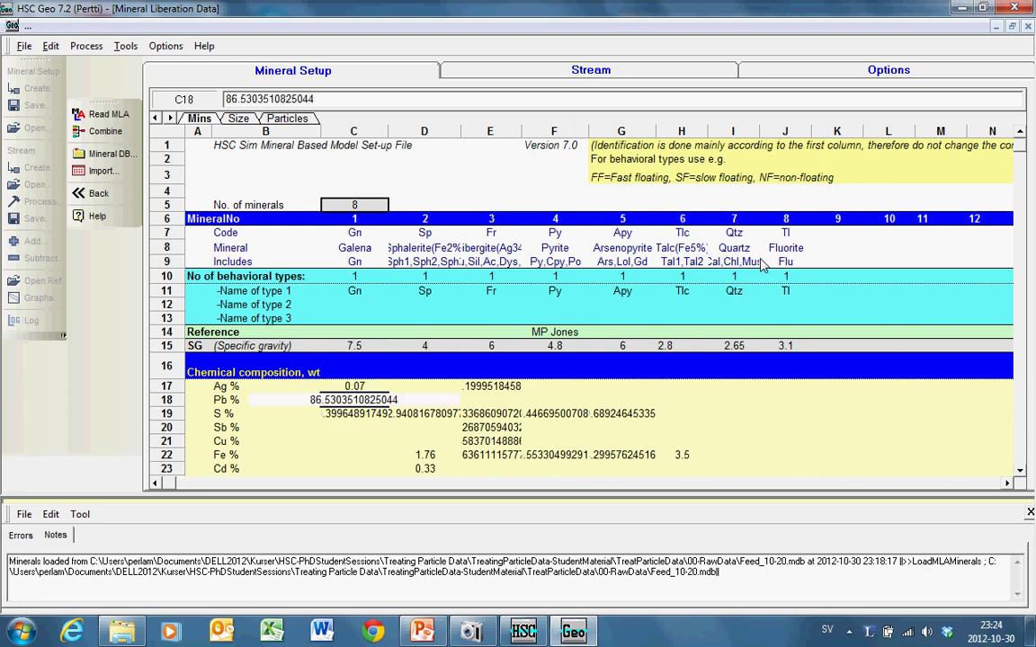
key(Return)
key(Up)
key(Up)
key(Right)
key(Right)
key(F2)
key(Return)
key(Down)
key(F2)
key(Return)
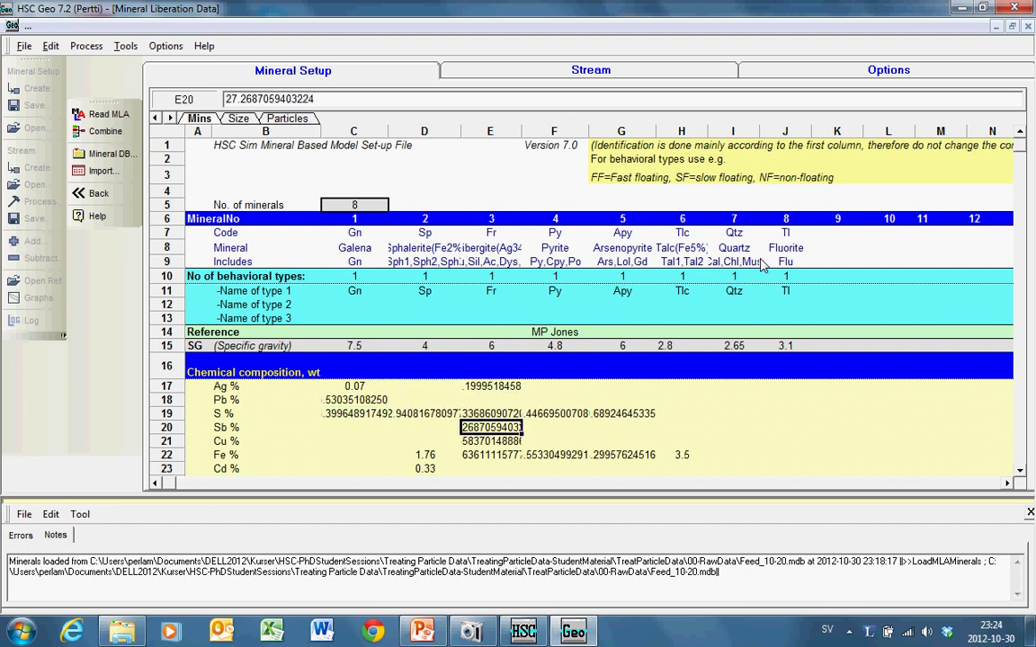
click(489, 392)
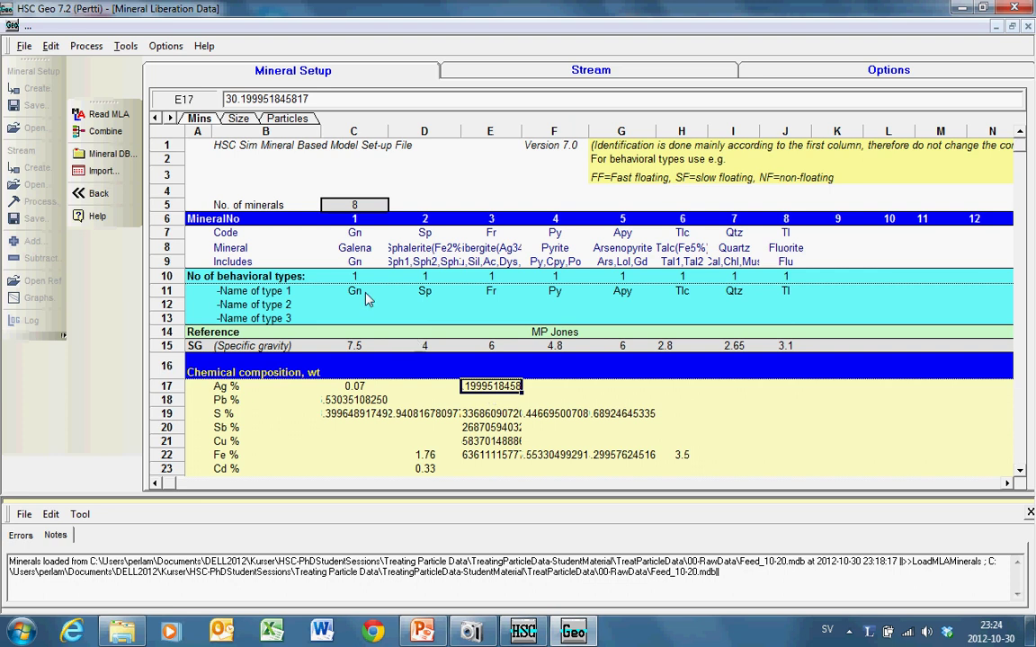
Show the size class sheet, then switch to PowerPoint and view slide 9, Sizes and save mineral setup, full screen.
click(239, 118)
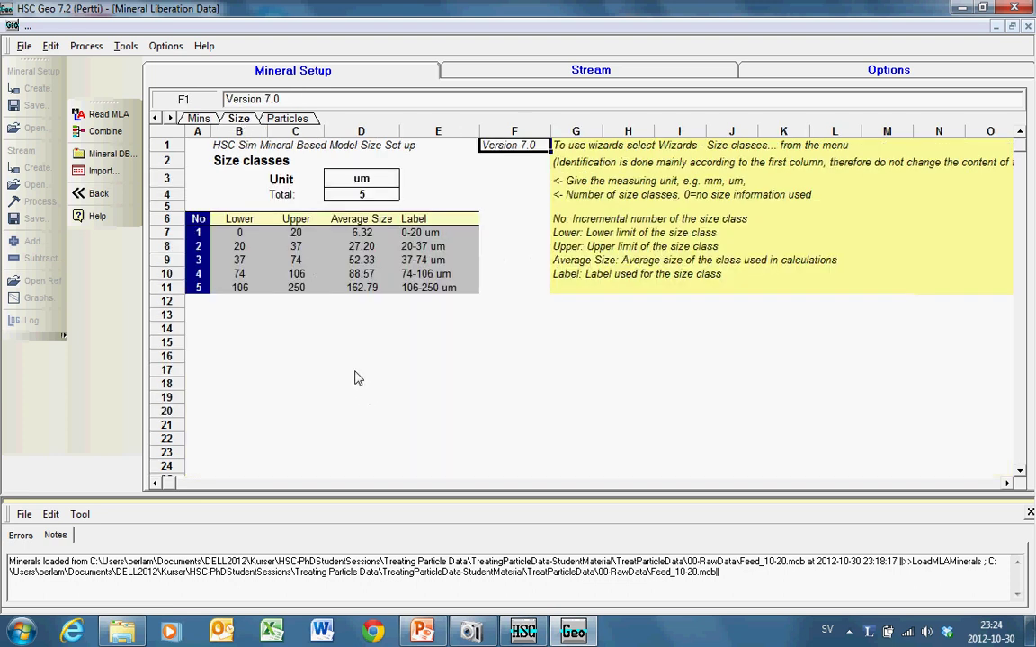
key(alt+Tab)
key(alt+Tab)
key(alt+Tab)
key(alt+Tab)
key(alt+Tab)
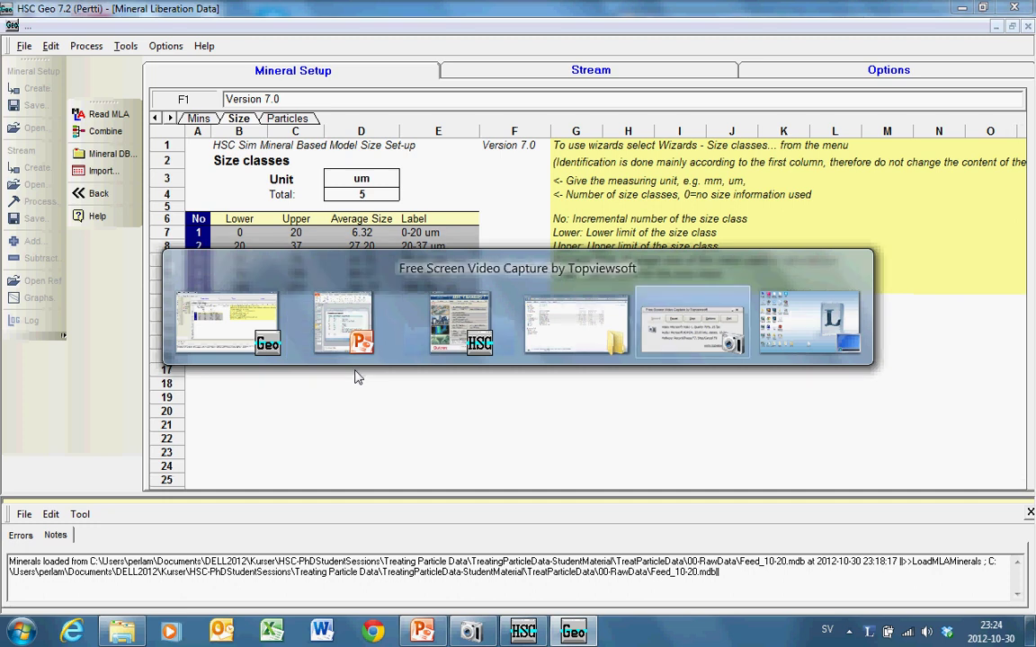
click(320, 332)
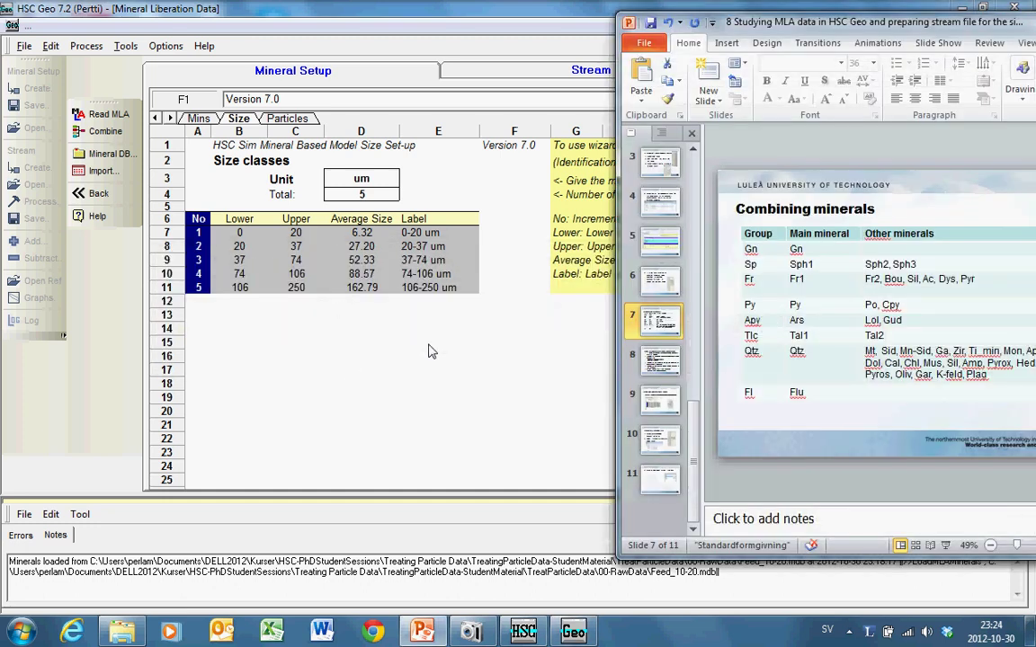
click(659, 400)
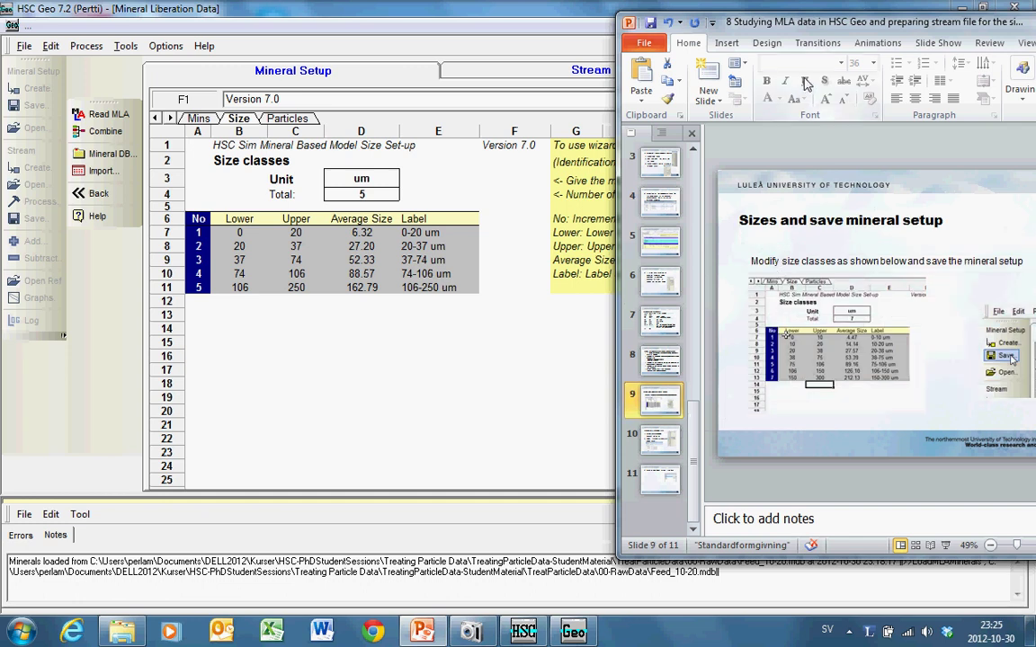
drag(806, 22, 636, 57)
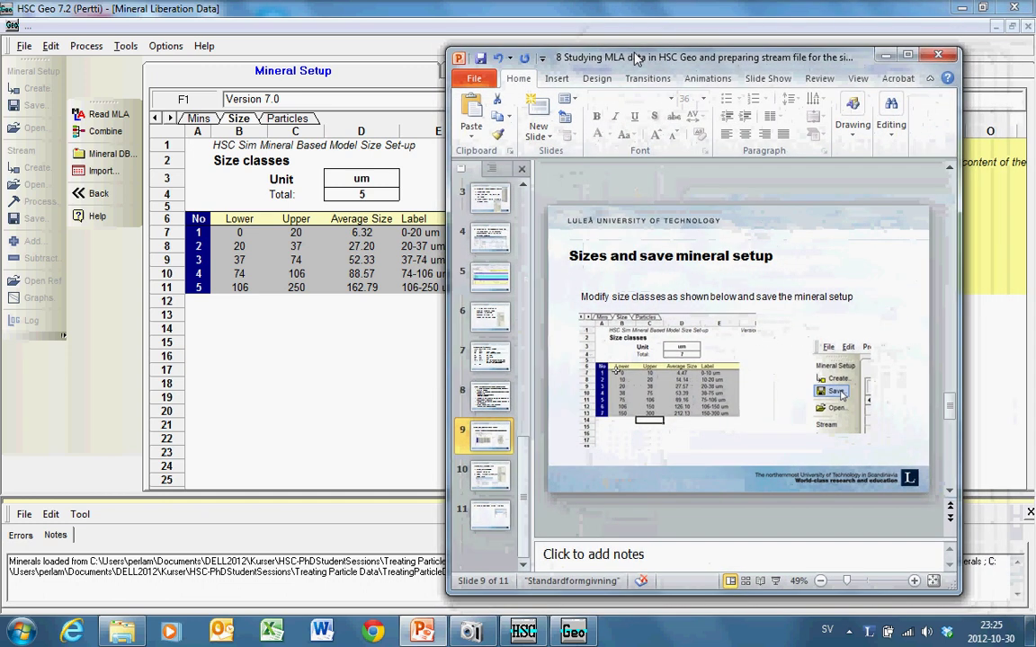
key(shift+F5)
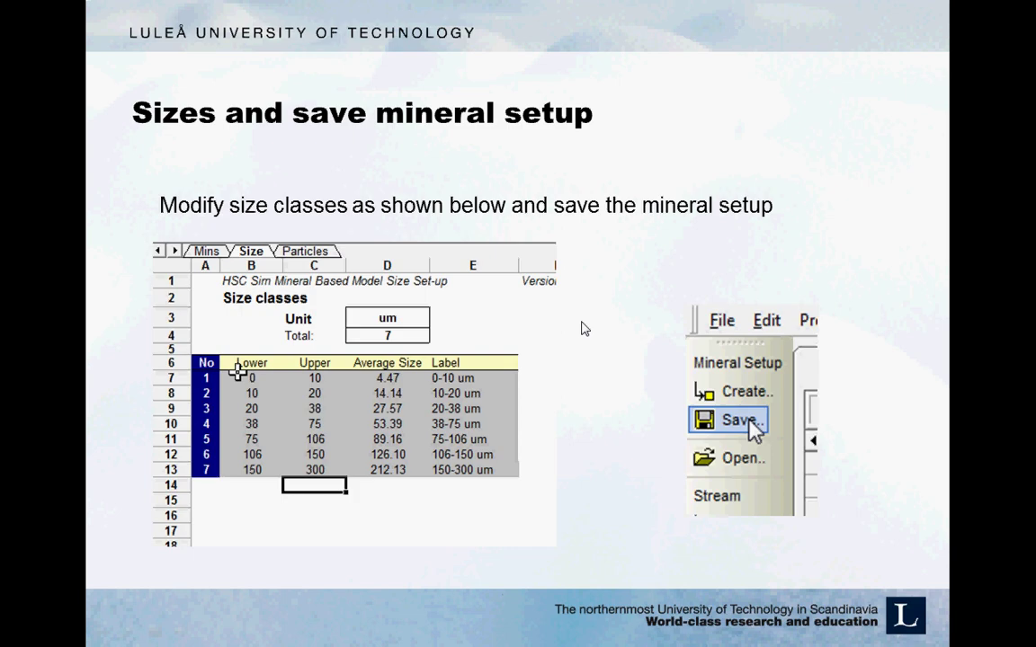
key(Escape)
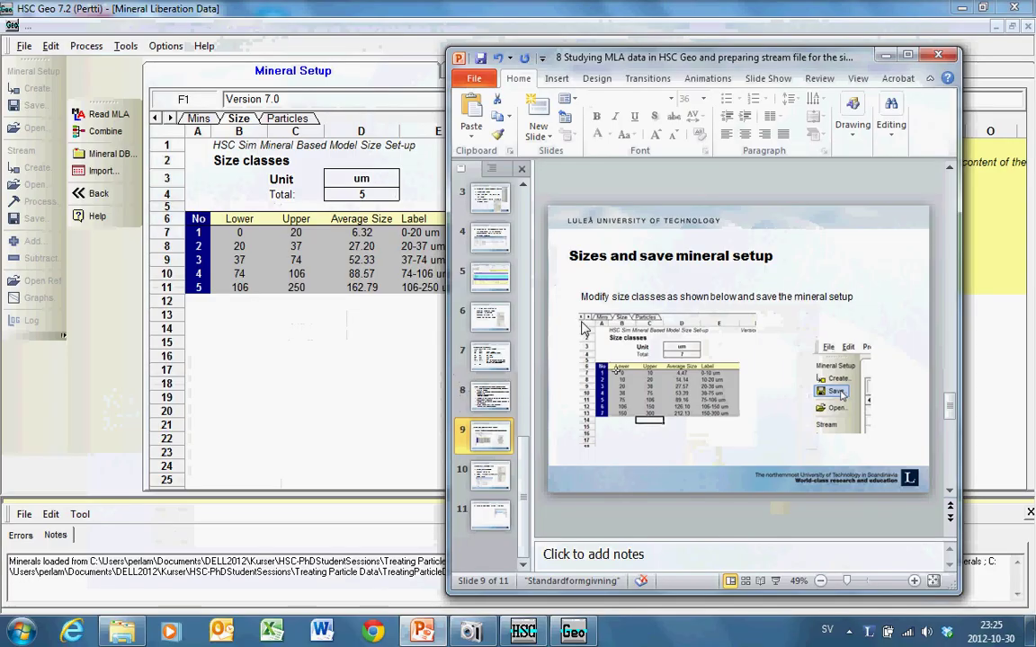
Extend the size class table in HSC Geo by copying class 5 into two more rows, number the first 6, and set the total to 7.
click(300, 234)
click(198, 287)
shift+click(430, 294)
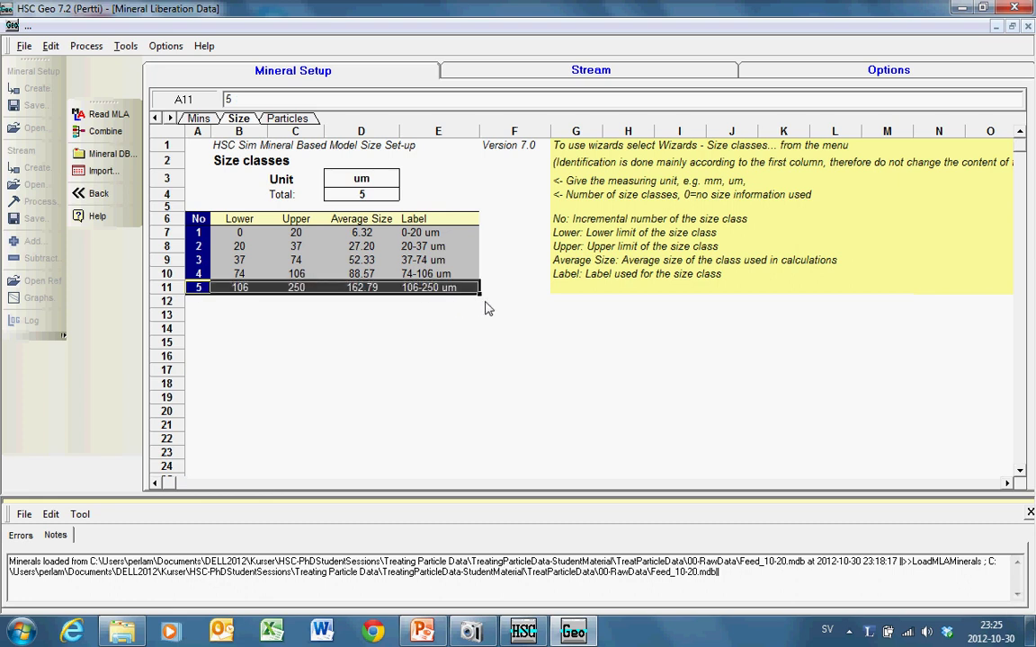
drag(480, 295, 481, 320)
click(210, 304)
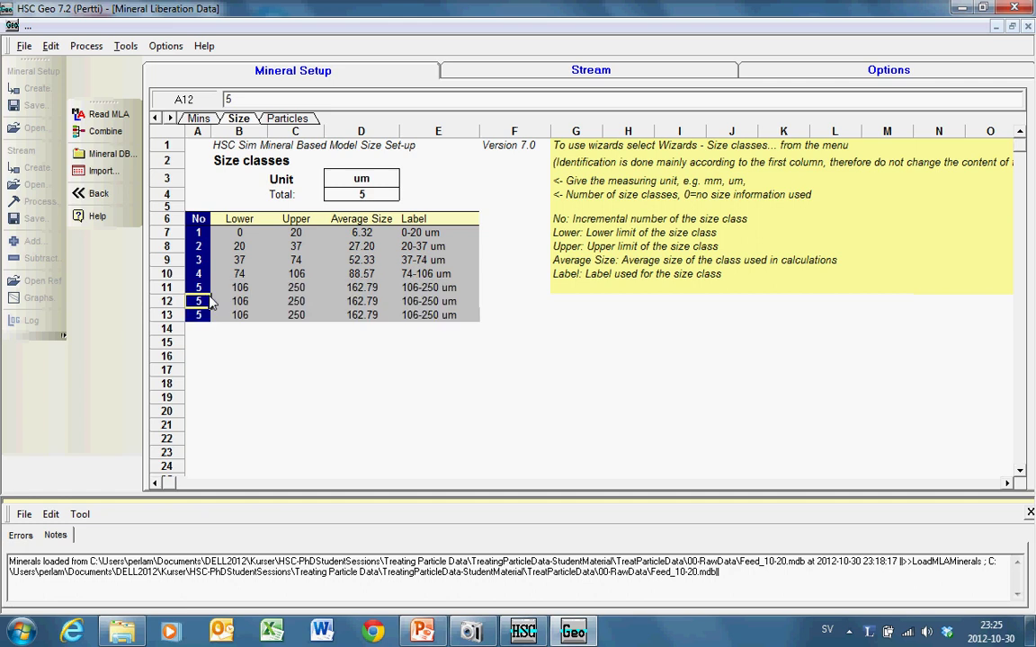
text(6)
click(360, 197)
text(7)
key(Return)
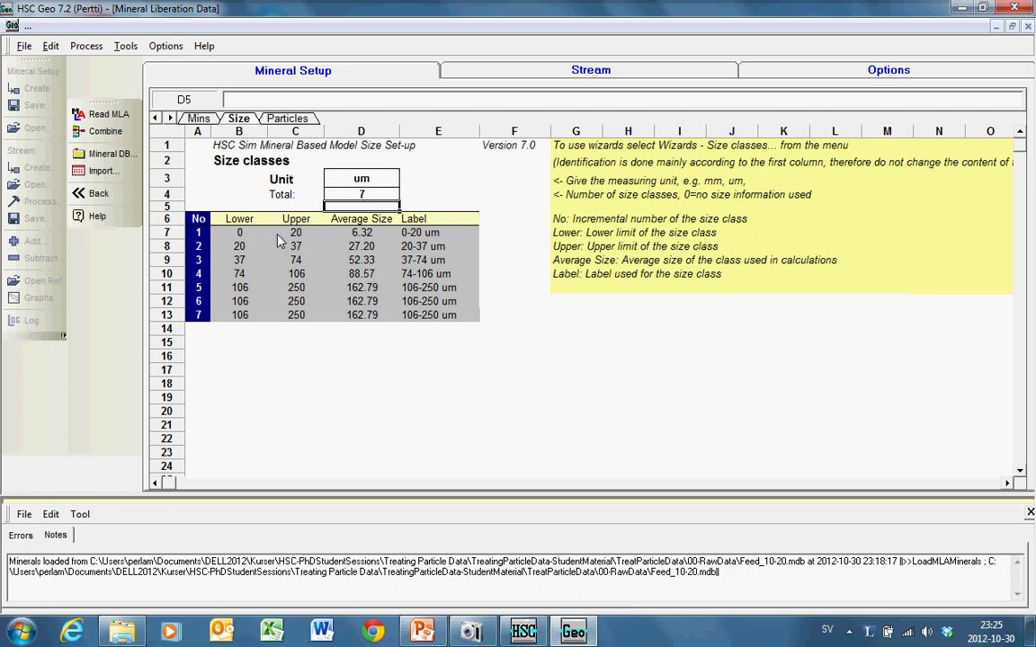
Link the lower limit of size class 2 to the upper limit of class 1 with a formula, and fill it down to class 7.
key(Left)
key(Down)
key(Down)
key(Left)
key(Down)
key(Down)
key(Down)
key(Down)
key(Down)
key(Down)
key(Right)
key(Up)
key(Up)
key(Up)
key(Up)
key(Up)
key(Left)
text(=)
key(Right)
key(Up)
key(Return)
key(Up)
drag(267, 260, 259, 316)
Set the upper limits of size classes 1 and 2 to 10 and 20 um.
click(302, 235)
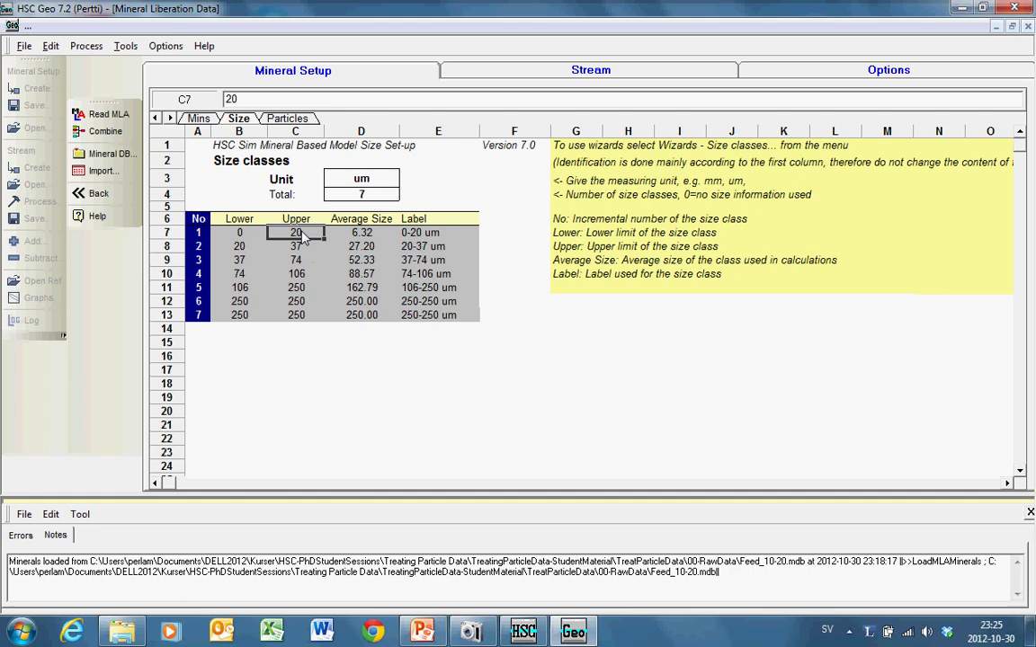
text(10)
key(Return)
text(20)
key(Return)
Check the size classes on the PowerPoint slide, then set the upper limits of classes 3 to 7 to 38, 75, 106, 150 and 300 um.
key(alt+Tab)
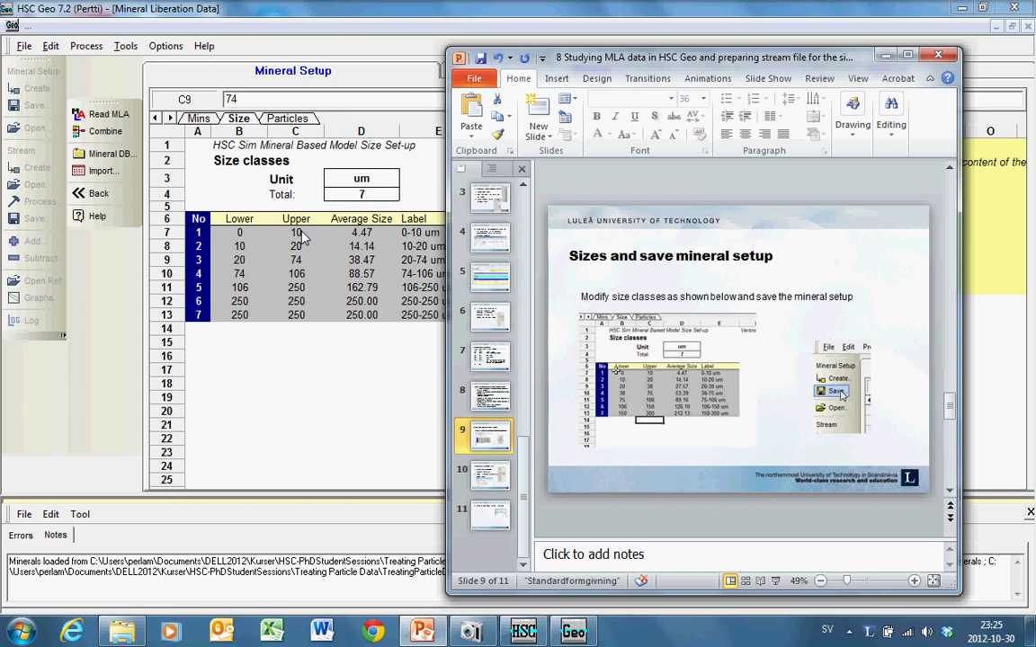
key(alt+Tab)
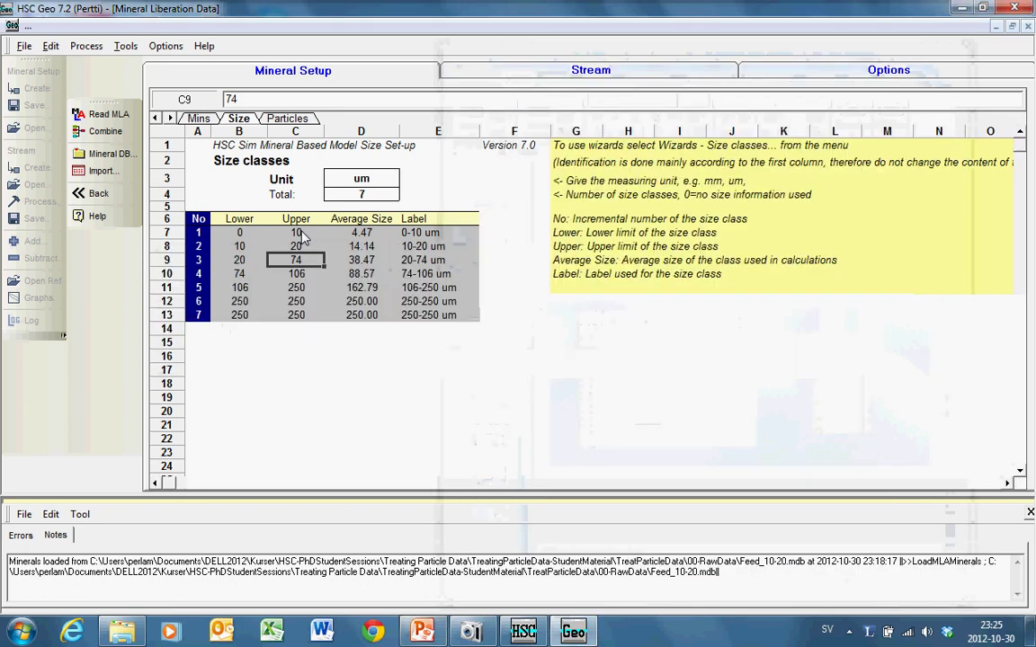
text(38)
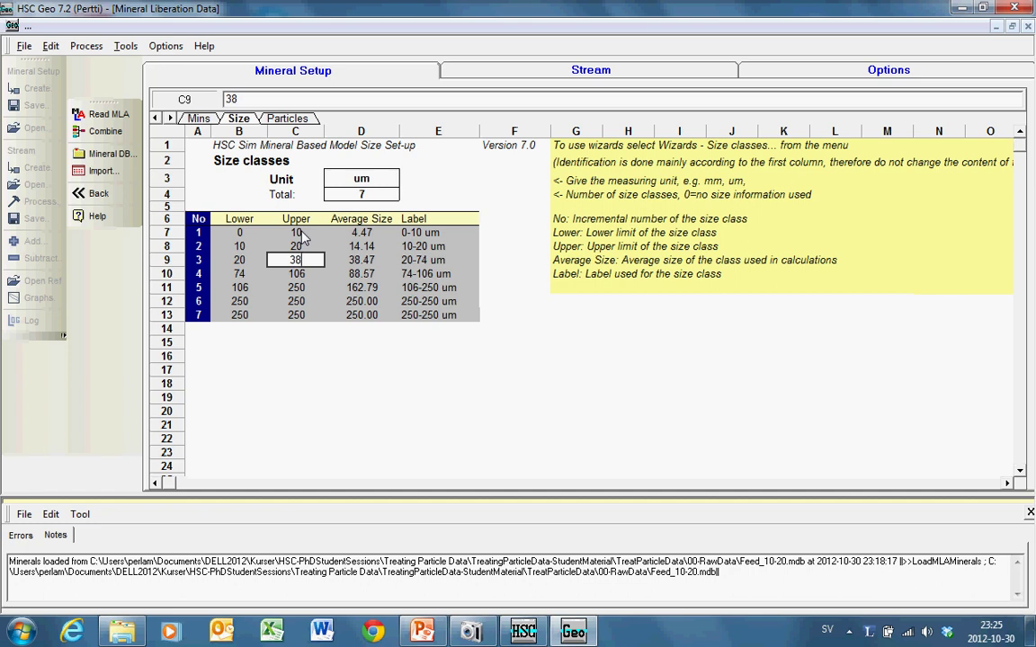
key(Return)
text(75)
key(Return)
text(106)
key(Return)
text(150)
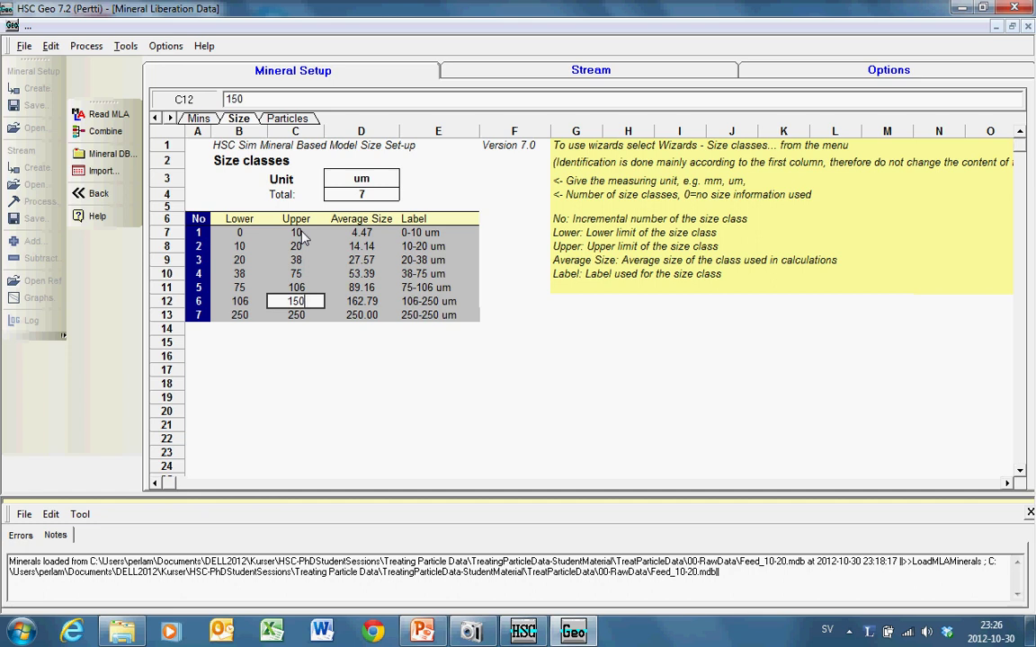
key(Return)
text(300)
key(Return)
click(241, 235)
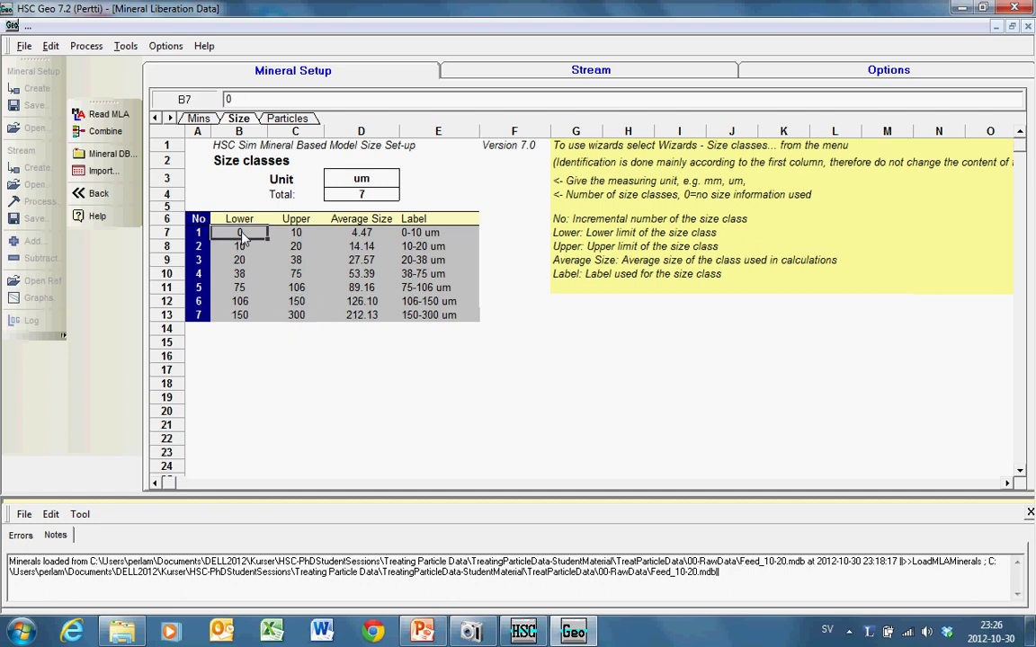
click(240, 319)
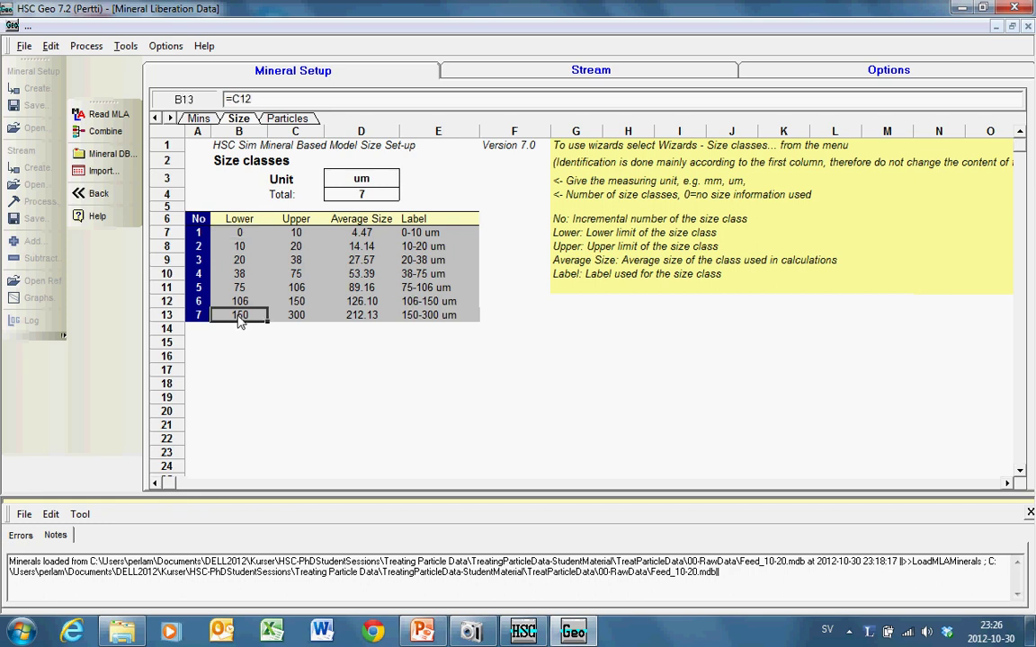
click(238, 231)
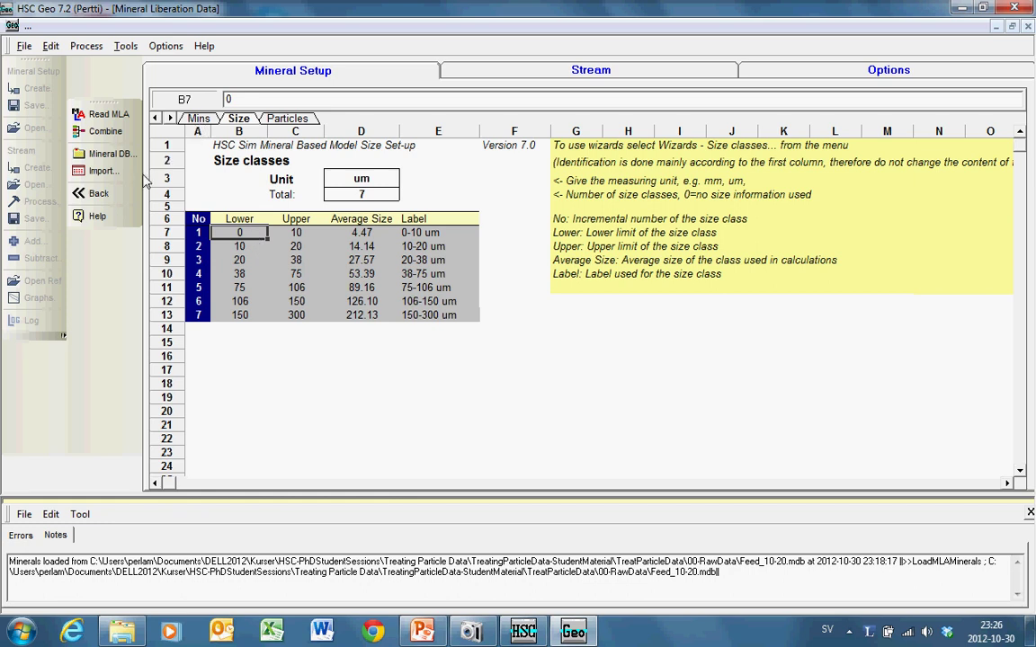
Save the mineral setup as MinSetUp.xls in the 00-RawData folder, replacing the existing file.
click(99, 195)
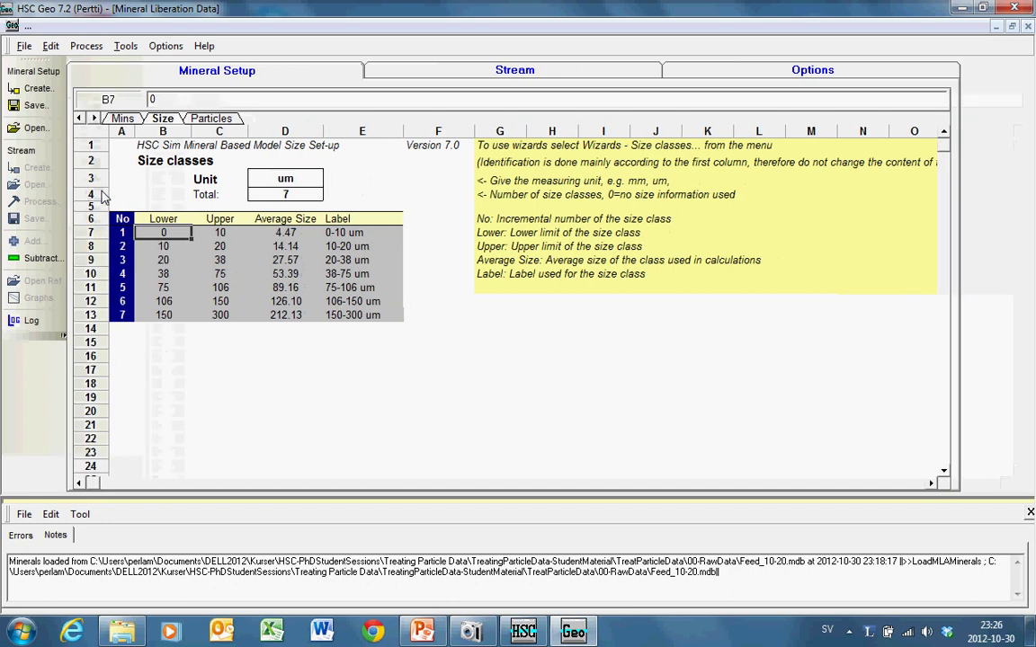
click(34, 106)
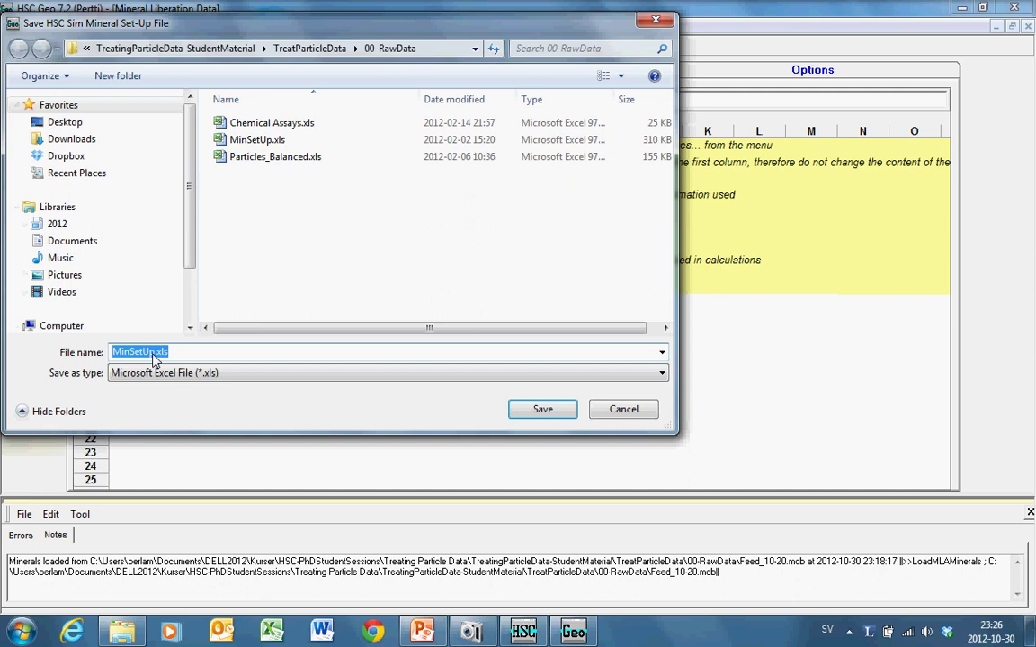
click(564, 416)
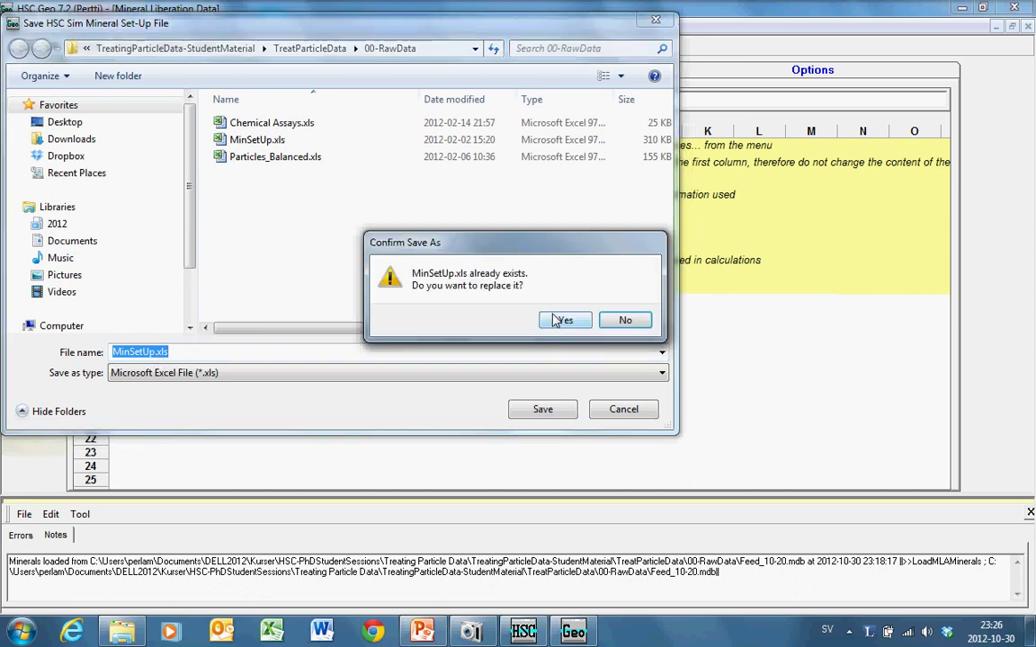
click(557, 324)
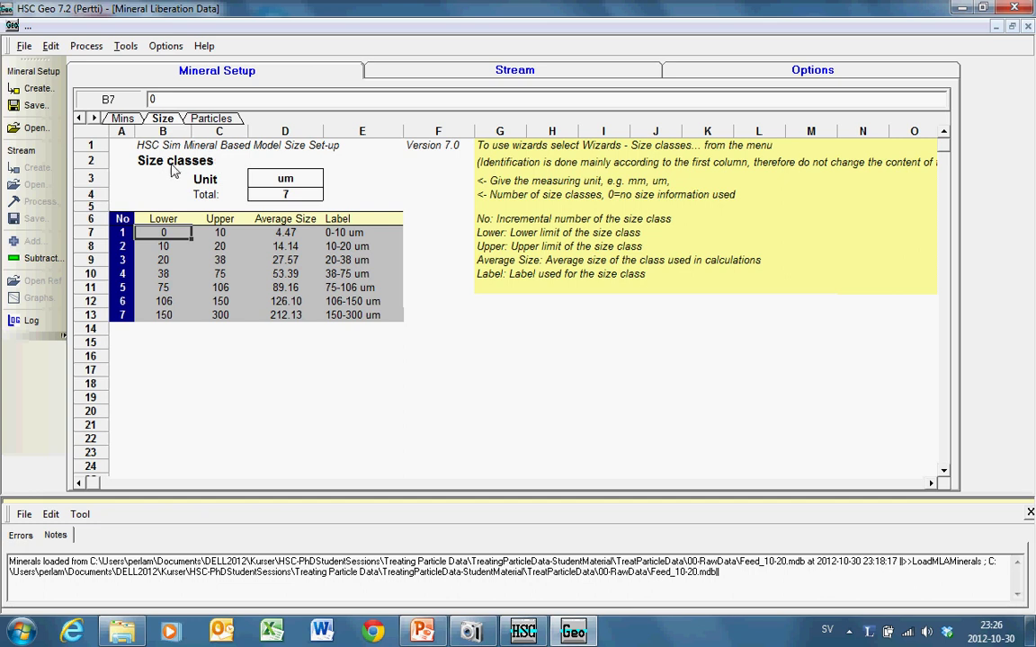
Show the mineral sheet and examine the codes and names of the combined minerals, such as Sp.
click(123, 118)
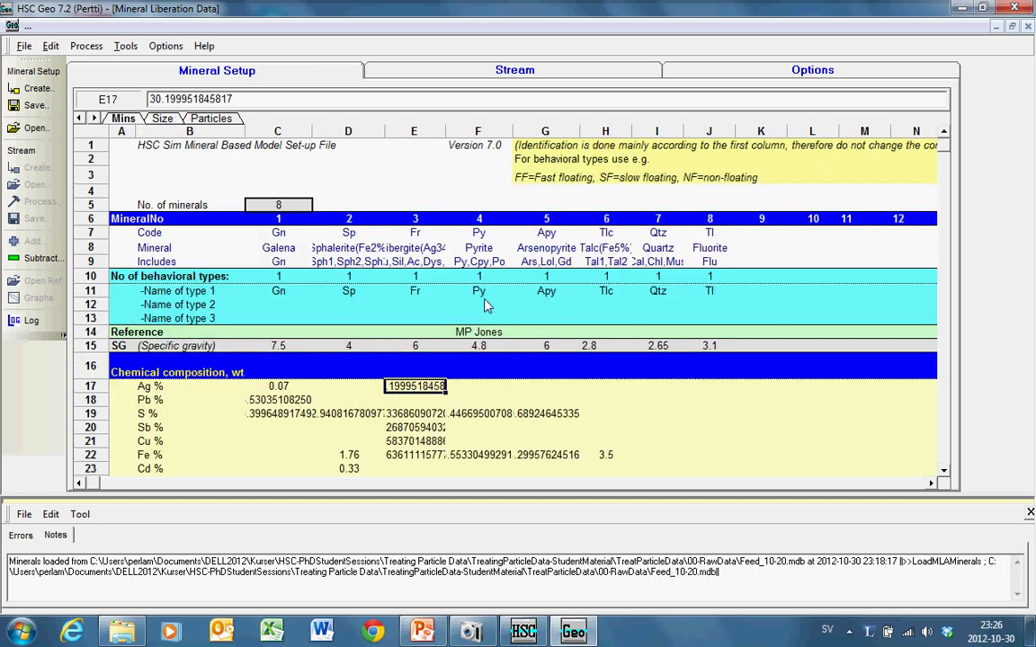
click(379, 248)
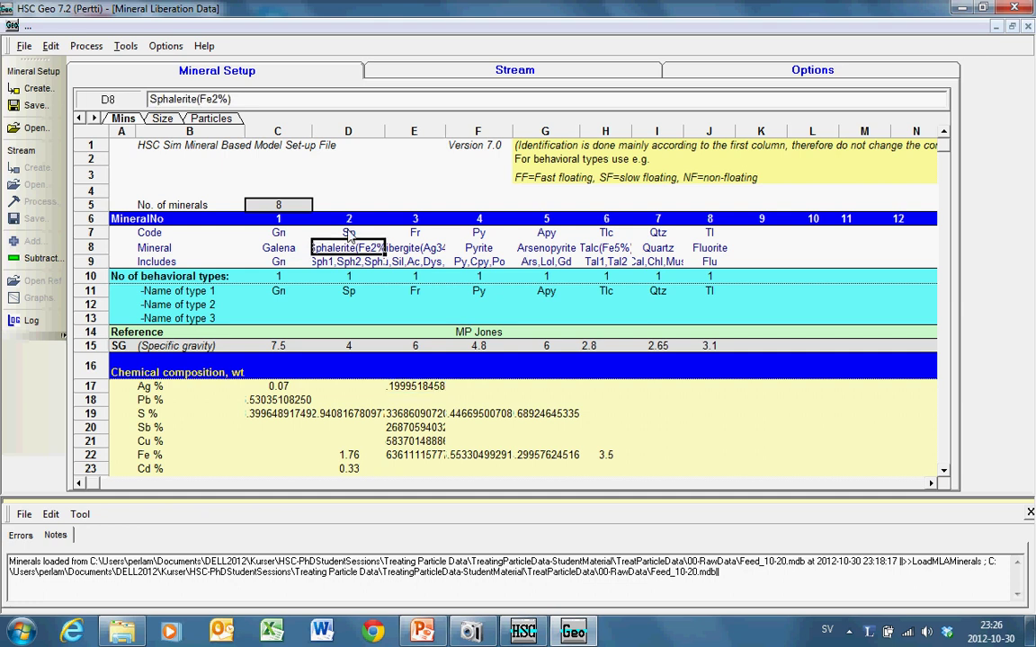
click(349, 234)
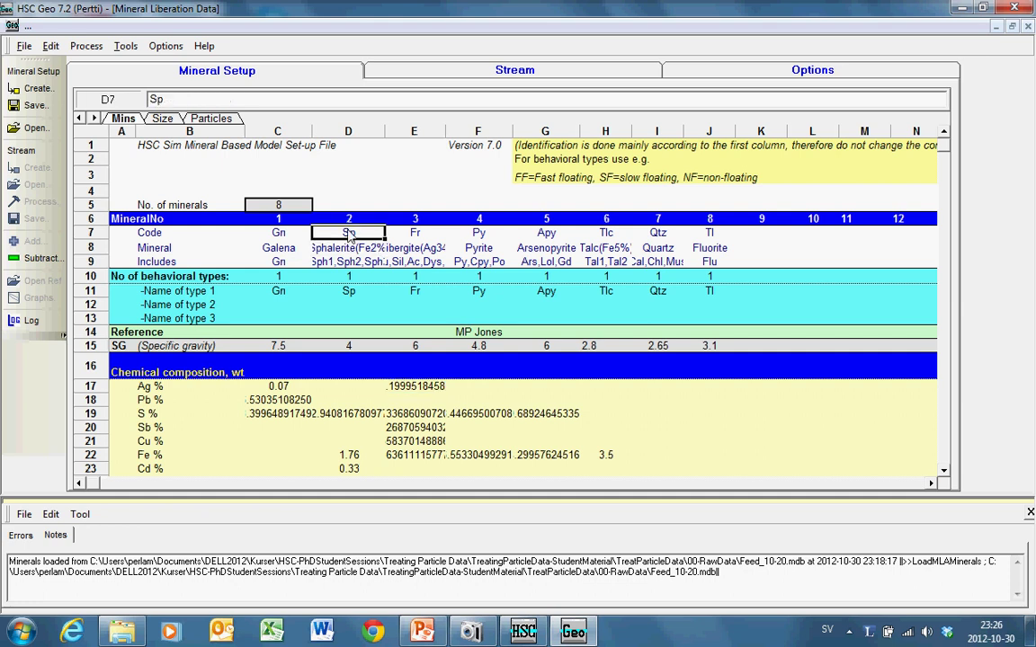
Create a stream and read the MLA particle data from Feed_10-20.mdb into the 10-20 um fraction.
click(28, 154)
click(35, 169)
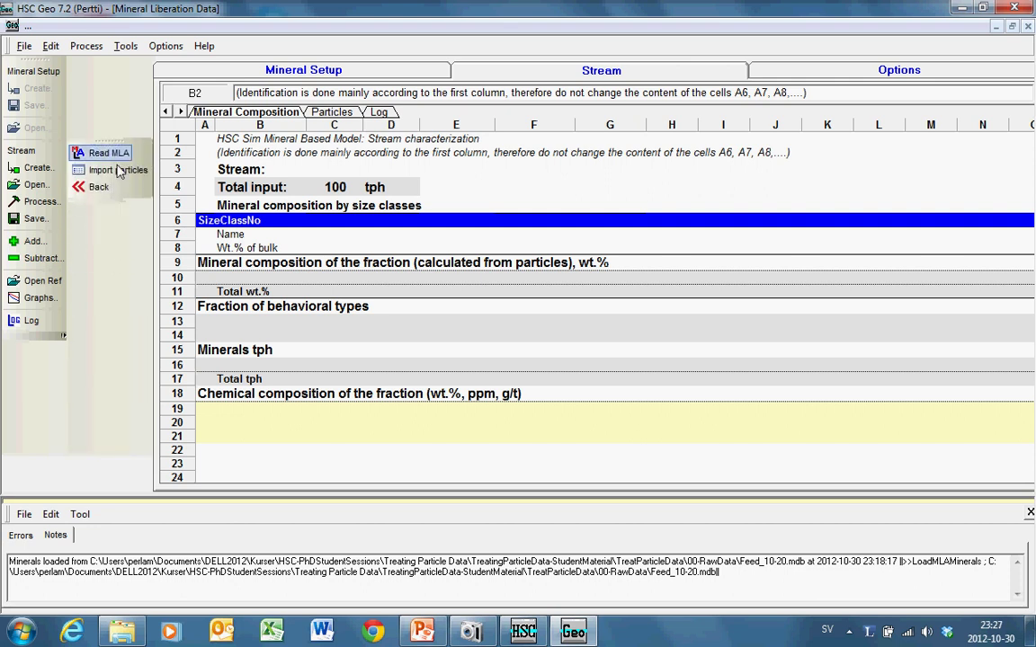
click(108, 154)
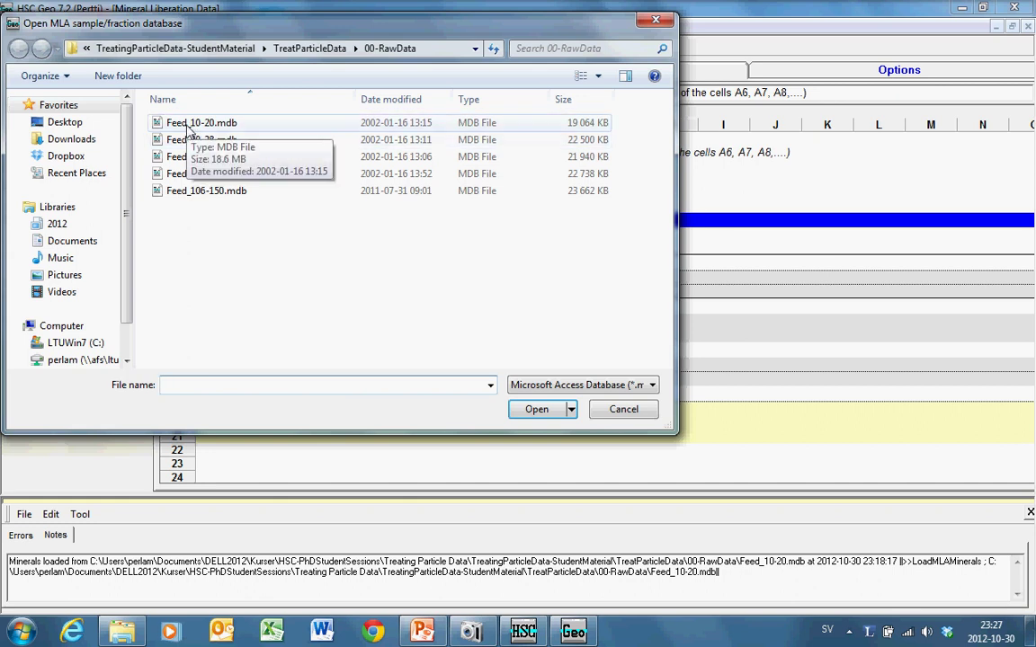
double_click(188, 130)
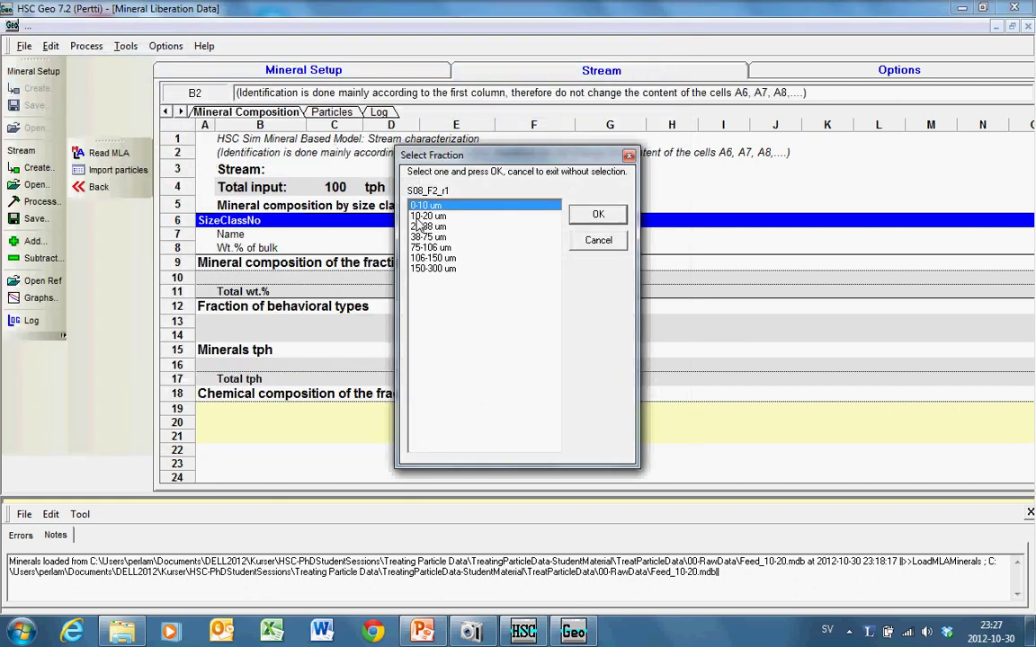
click(421, 217)
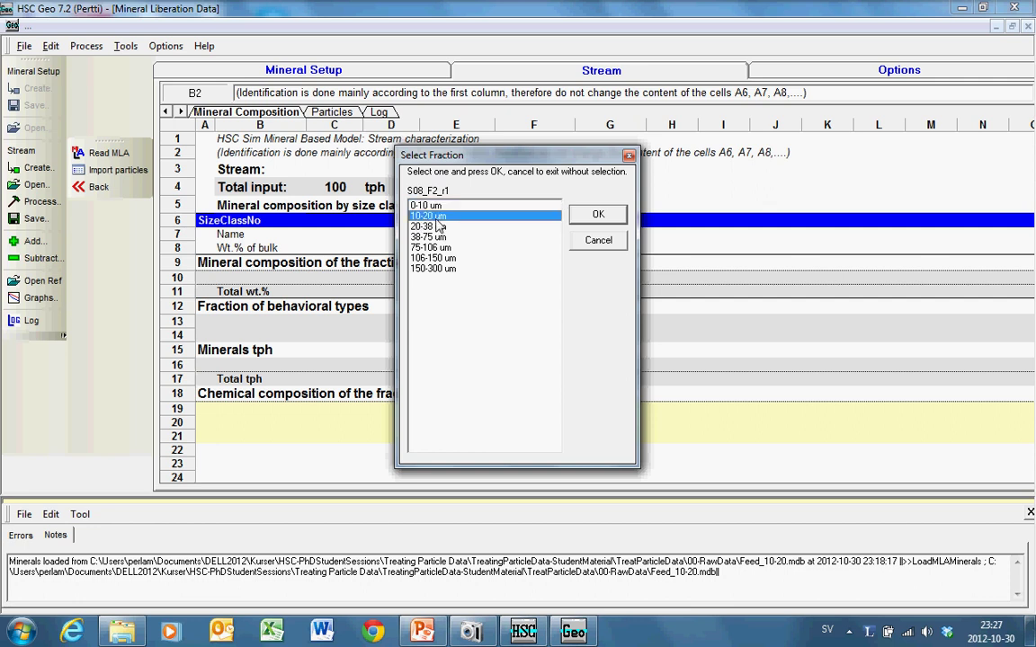
click(593, 216)
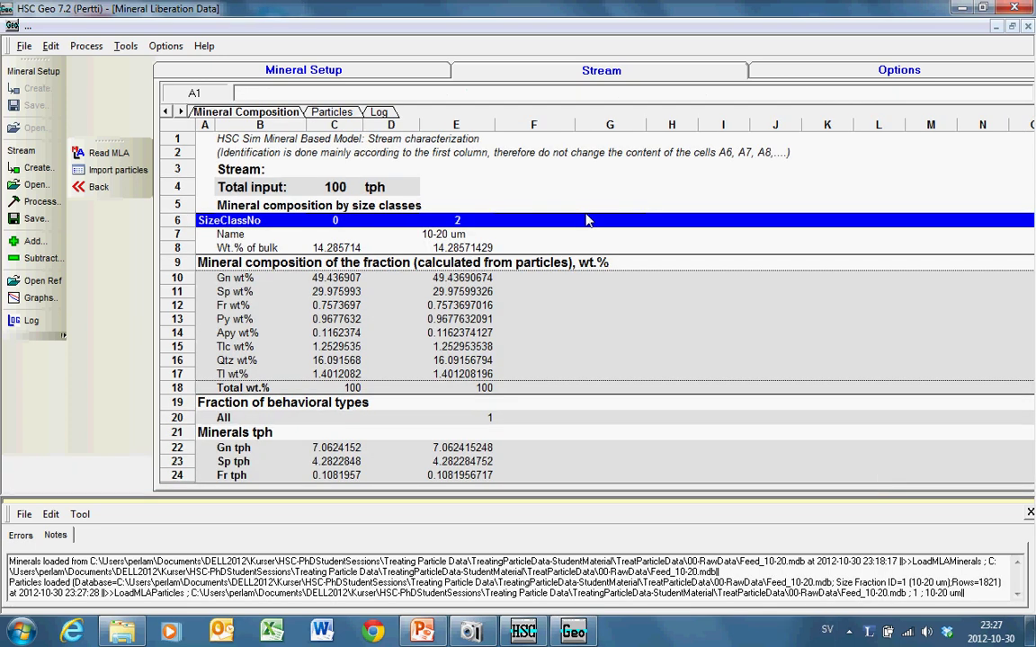
click(464, 279)
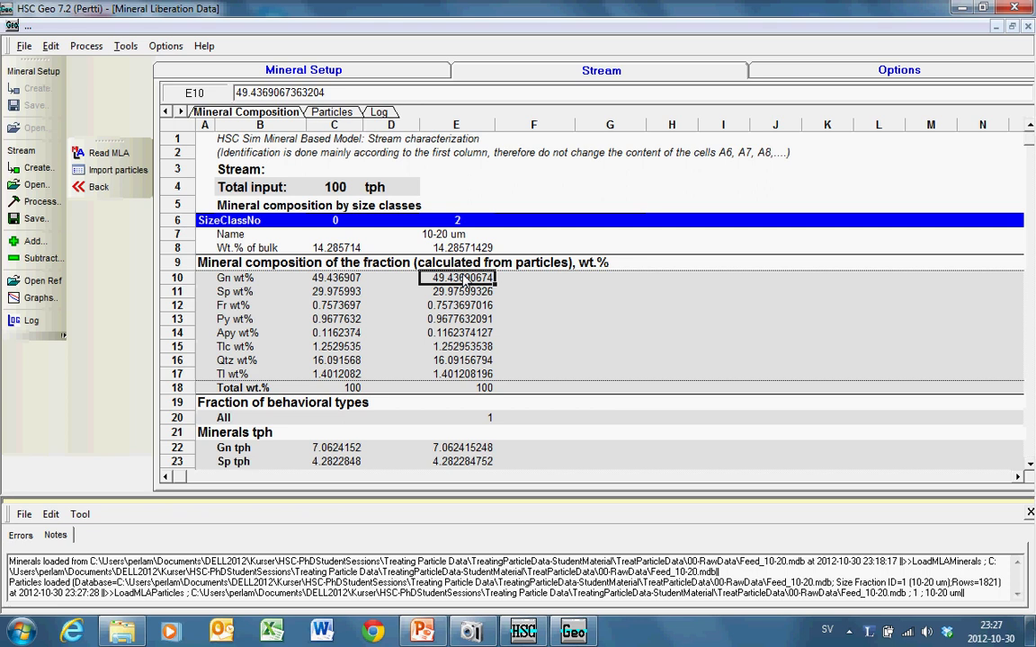
Read the MLA particle data from Feed_20-38.mdb into the stream's 20-38 um fraction.
click(113, 154)
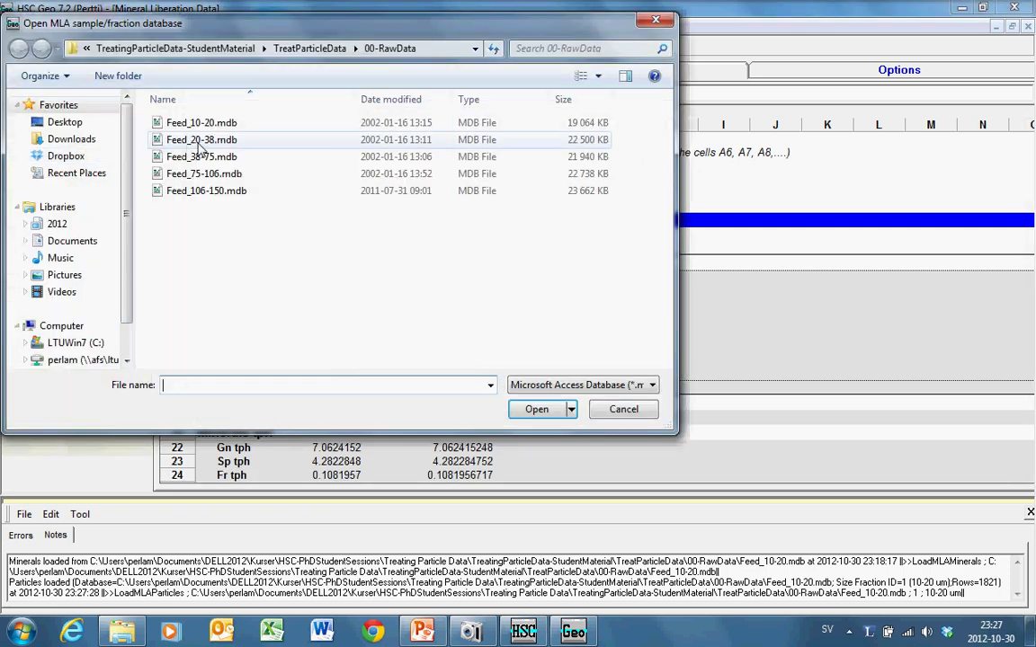
double_click(199, 141)
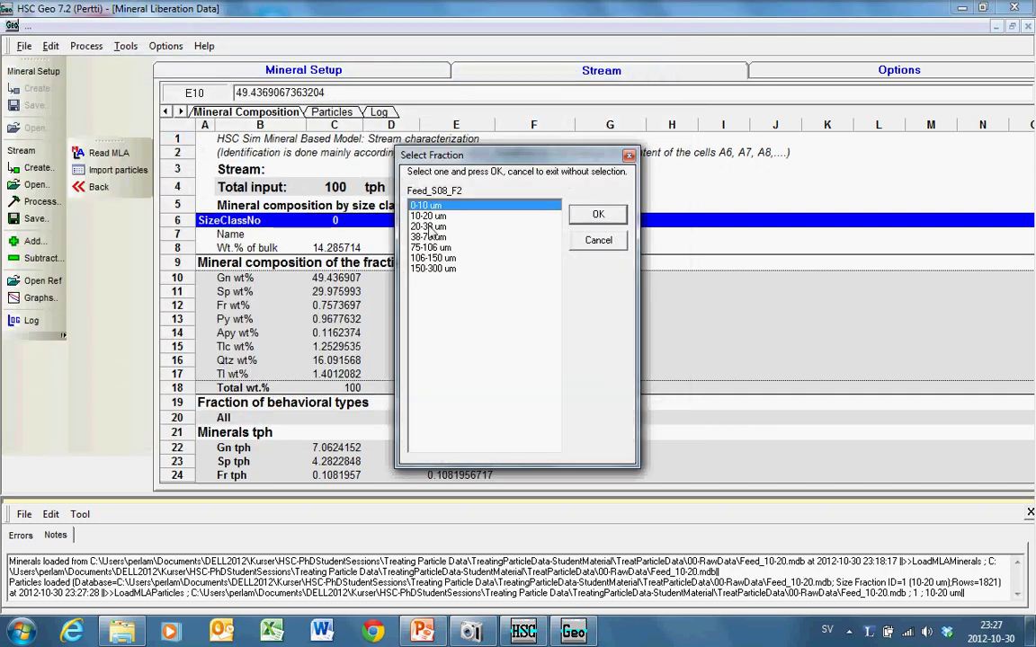
click(428, 226)
click(598, 214)
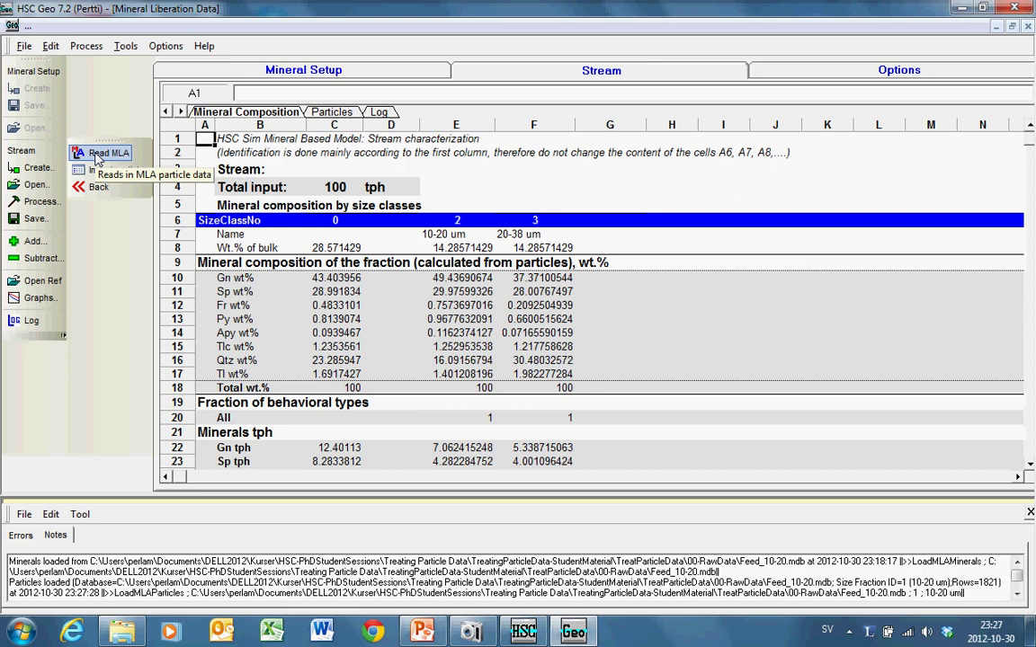
Read the MLA particle data from Feed_38-75.mdb into the stream's 38-75 um fraction.
click(97, 155)
double_click(183, 164)
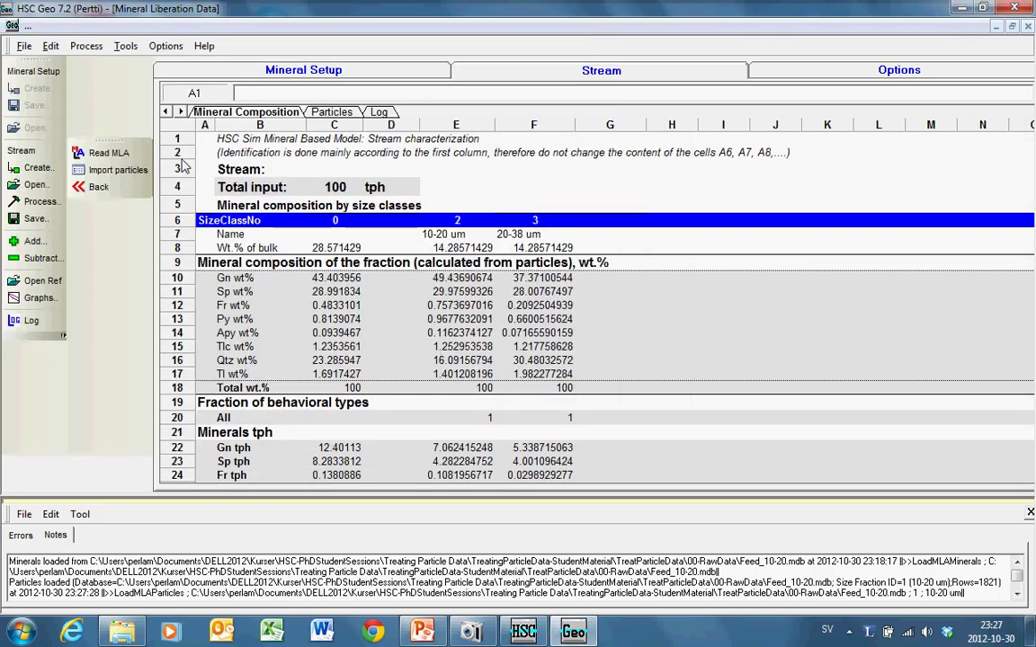
click(443, 239)
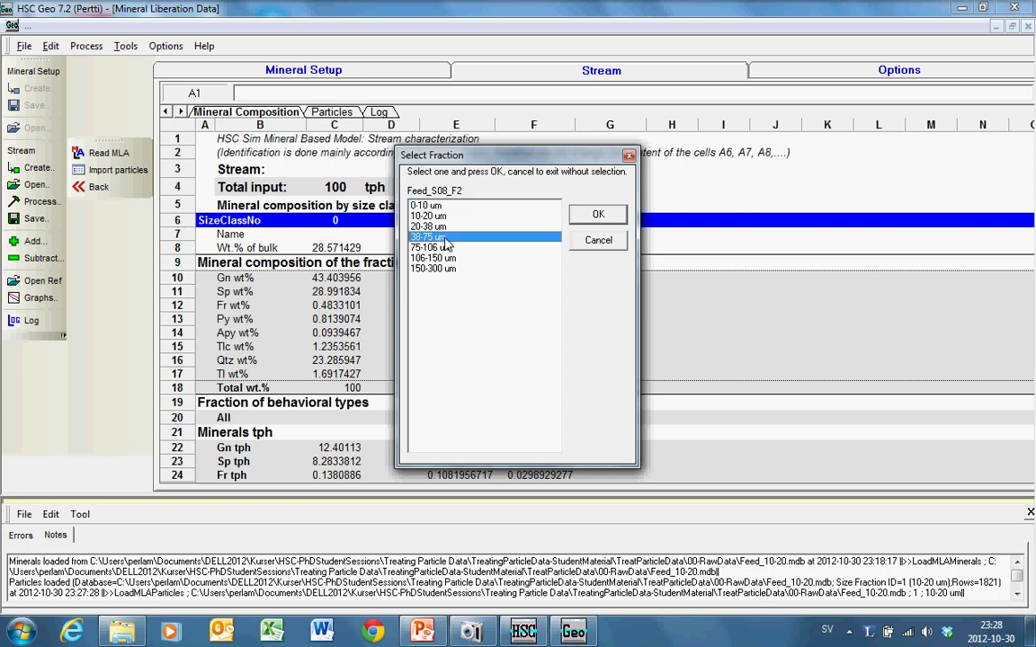
click(598, 214)
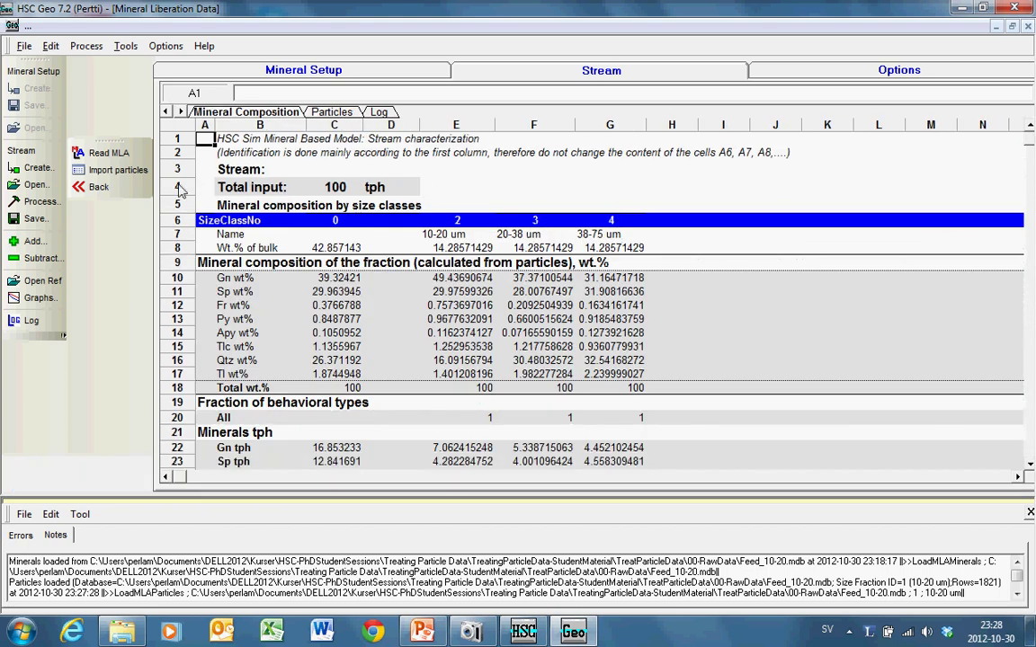
Read the MLA particle data from Feed_75-106.mdb into the stream's 75-106 um fraction.
click(106, 169)
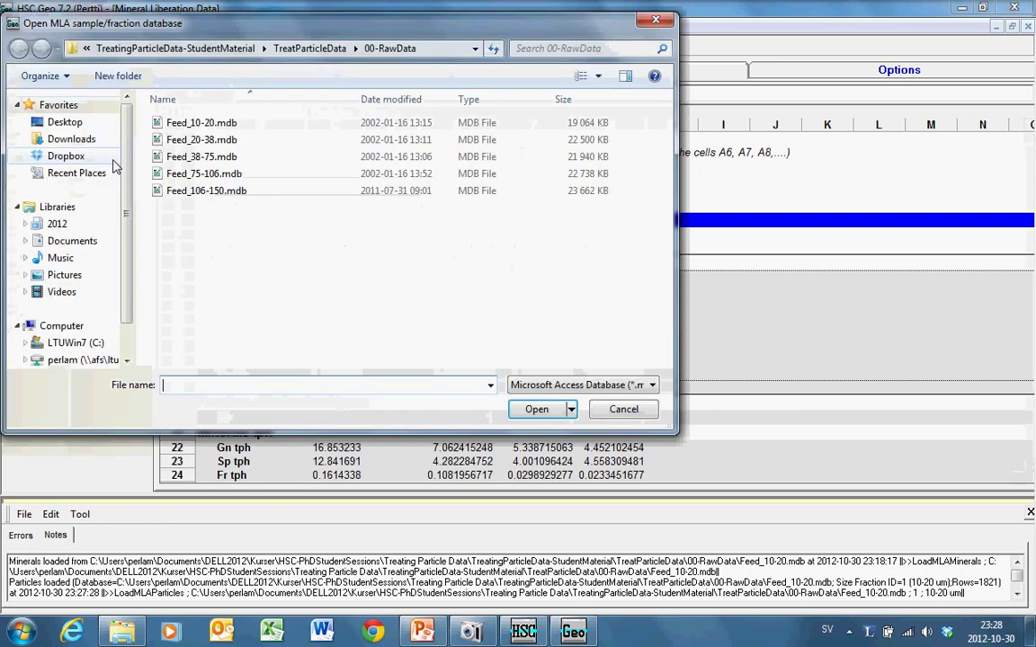
double_click(191, 176)
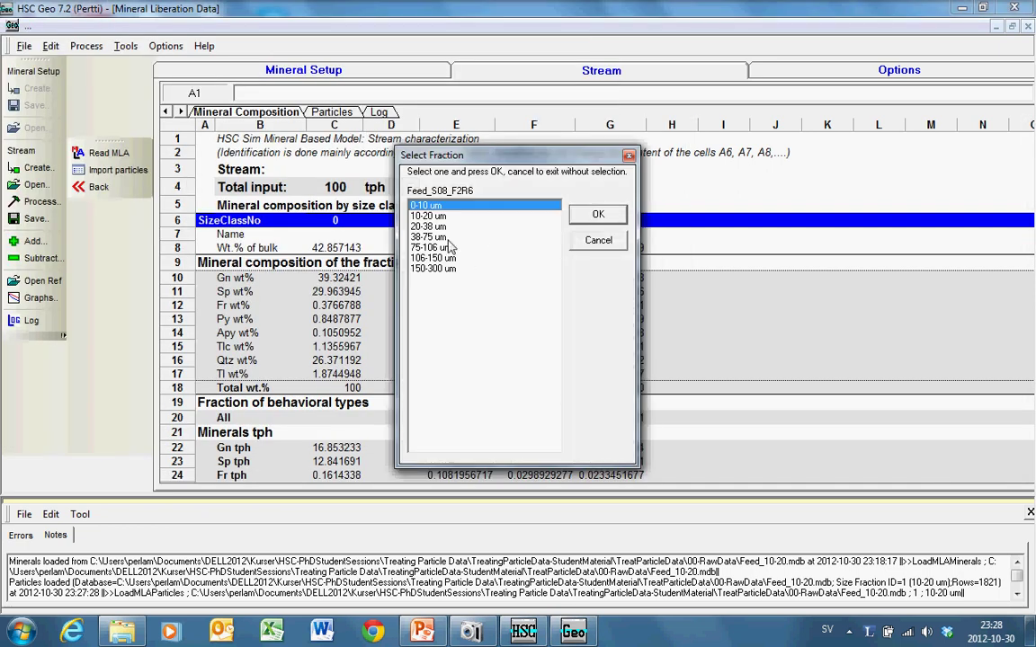
click(450, 248)
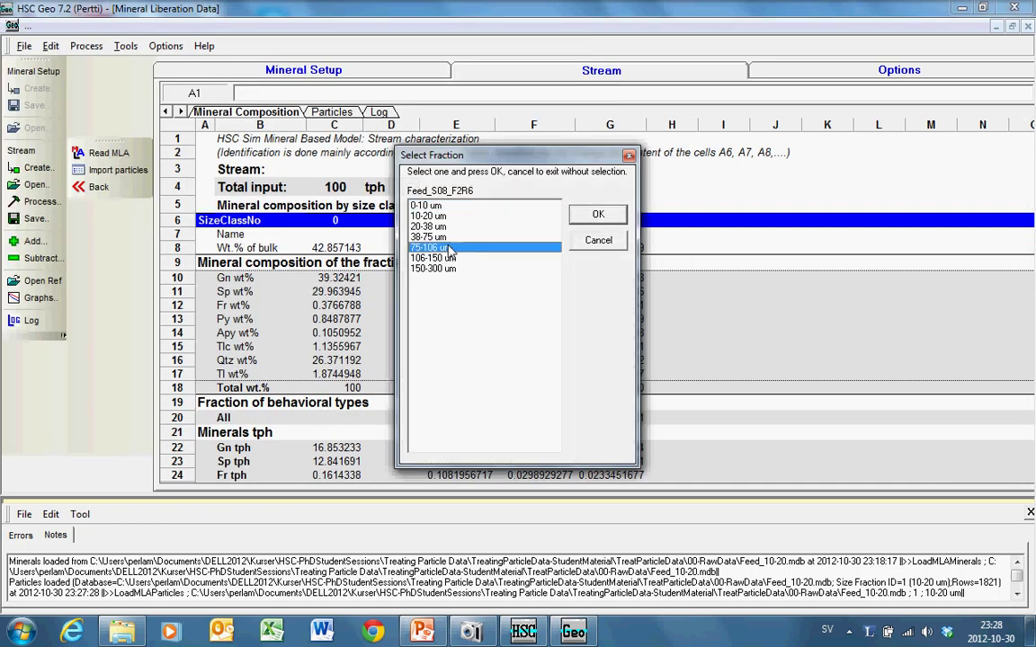
click(584, 214)
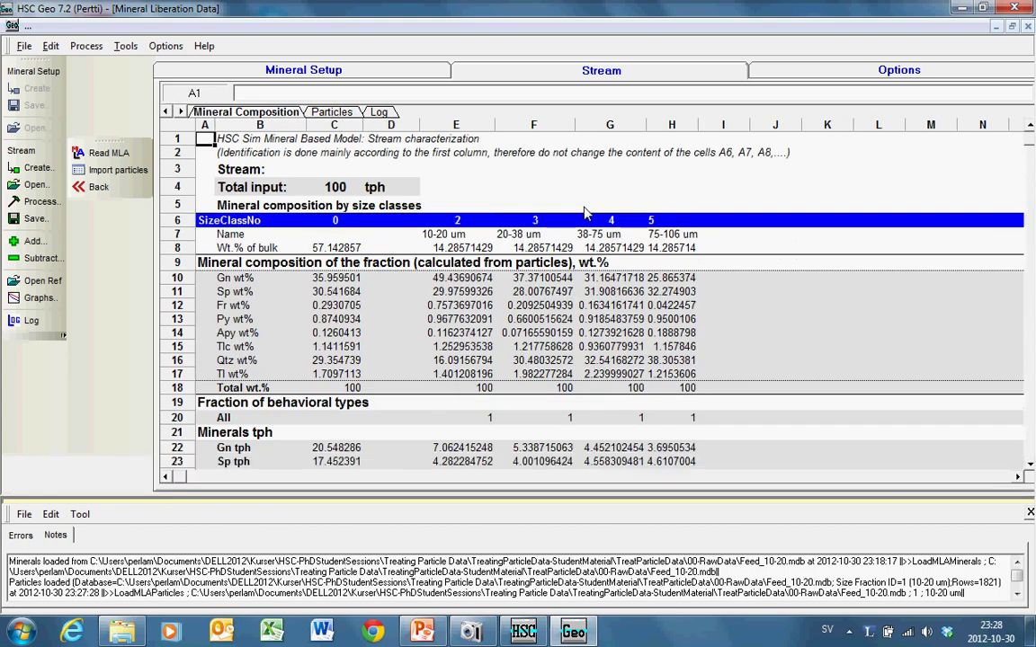
Read the MLA particle data from Feed_106-150.mdb into the stream's 106-150 um fraction.
click(107, 152)
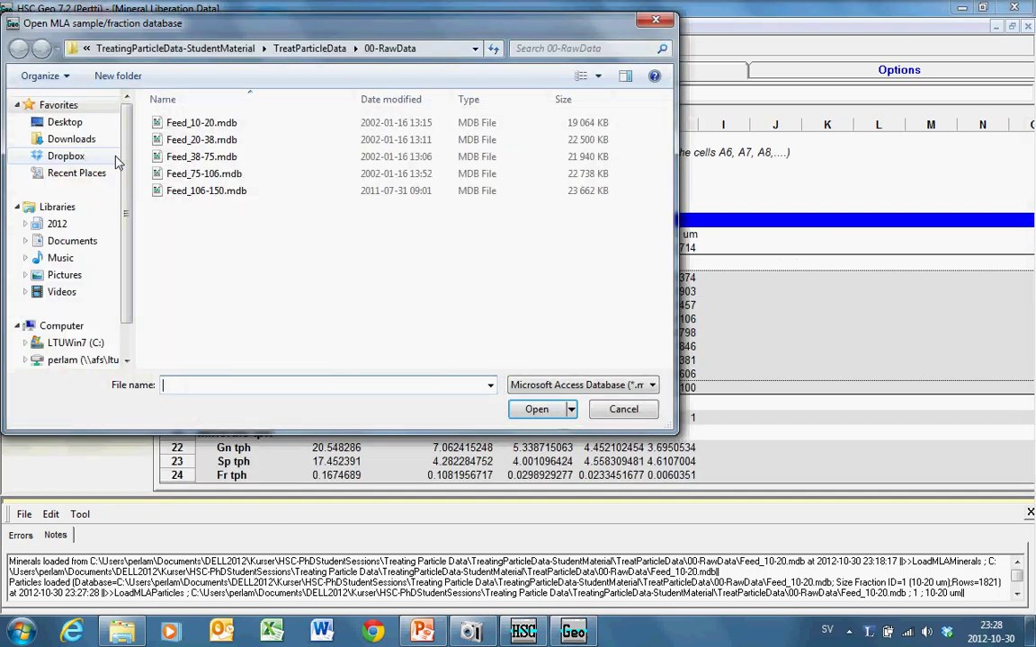
double_click(184, 191)
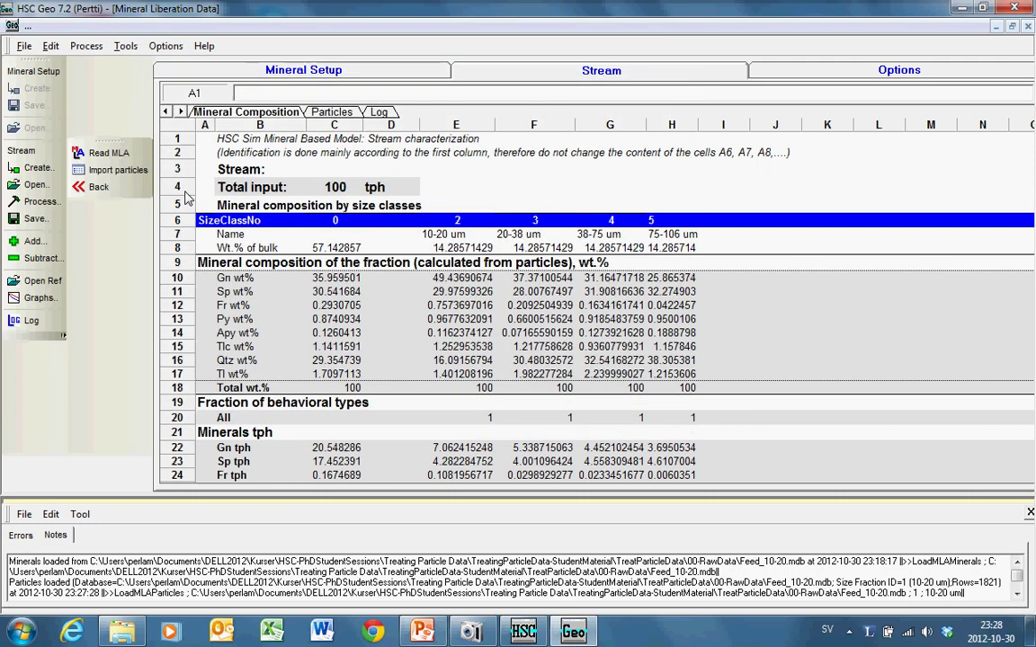
click(435, 259)
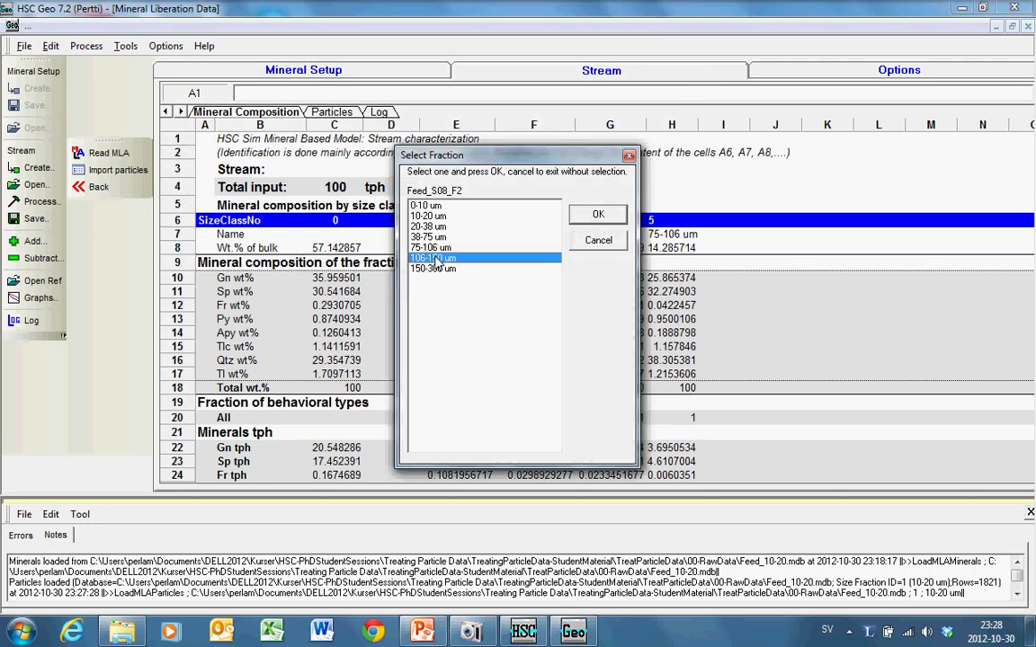
click(597, 214)
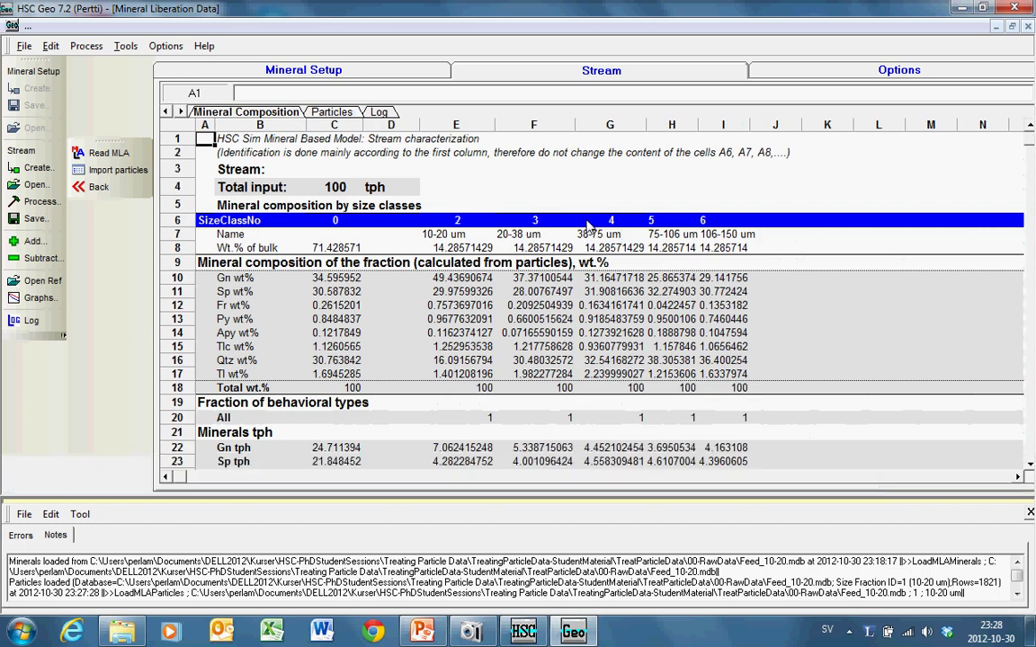
Examine the wt.% of bulk values for each size class in the Mineral Composition table.
click(522, 278)
click(449, 251)
key(Left)
key(Left)
key(Right)
key(Right)
key(Right)
key(Right)
key(Right)
key(Right)
key(Right)
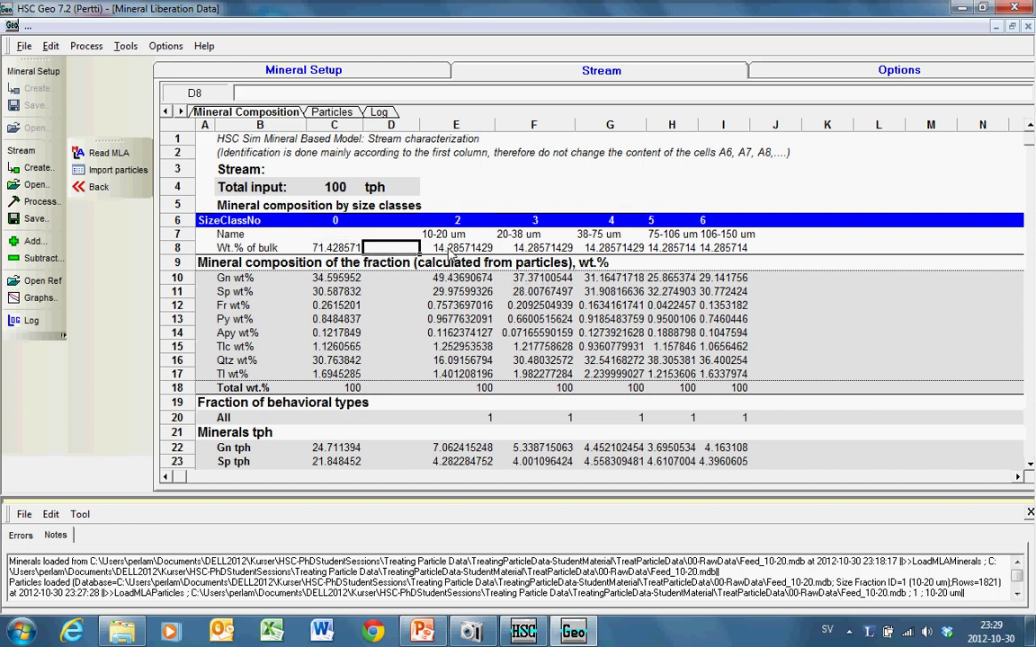
key(Left)
key(Left)
key(Left)
key(Left)
key(Left)
key(Left)
key(Left)
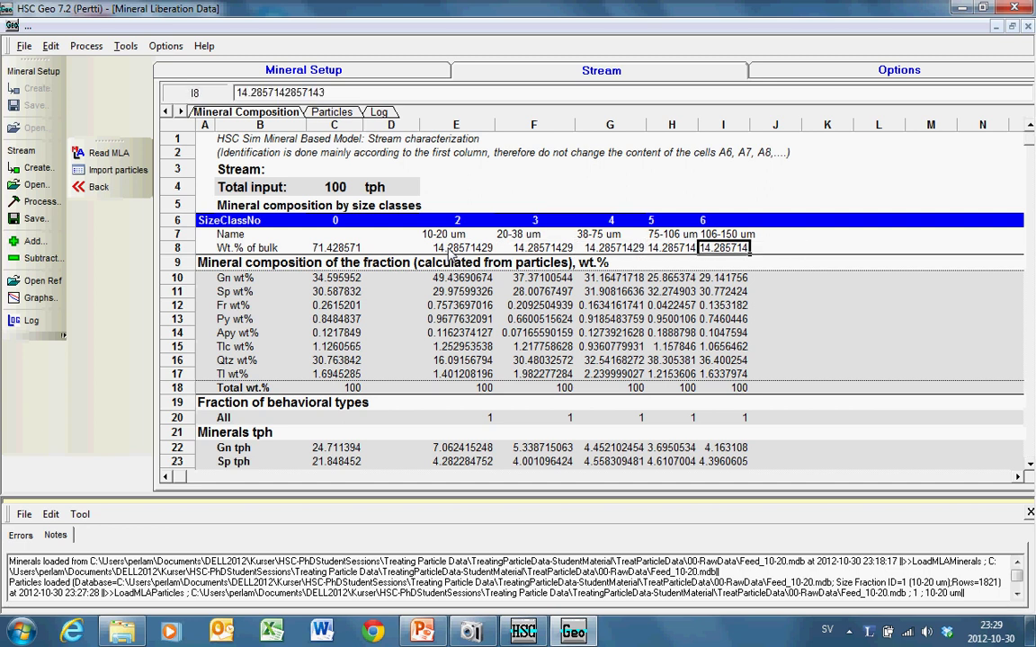
key(Right)
key(Right)
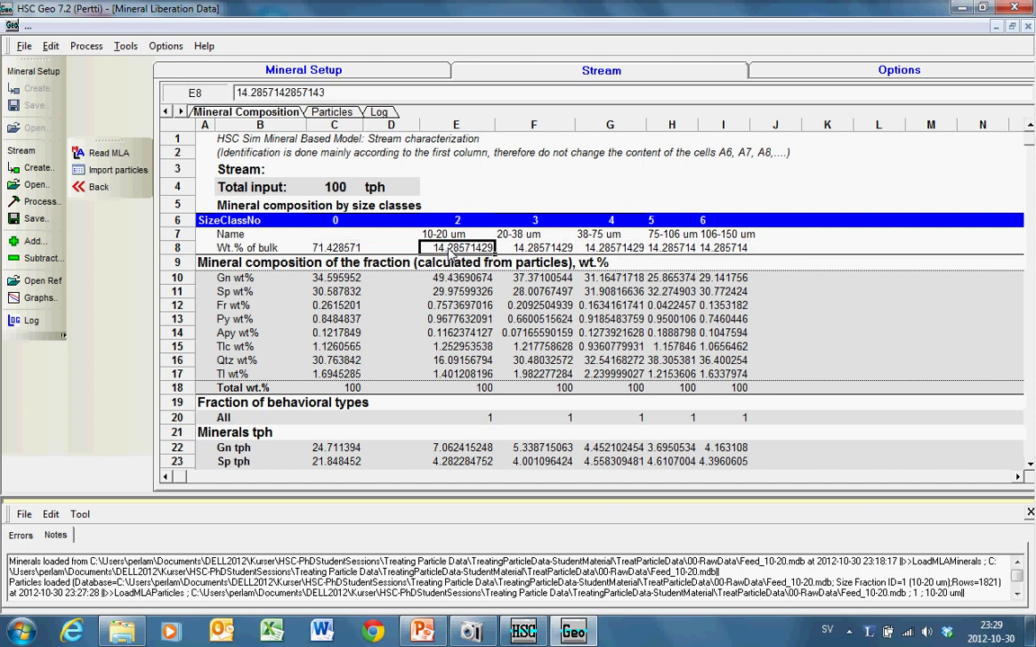
click(555, 253)
click(624, 254)
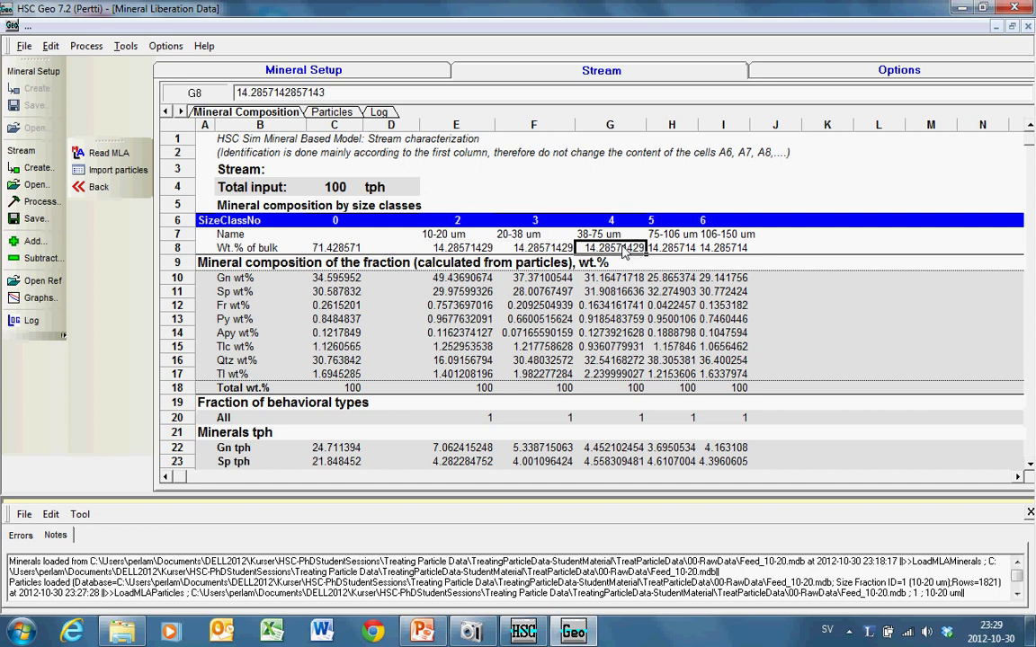
click(710, 254)
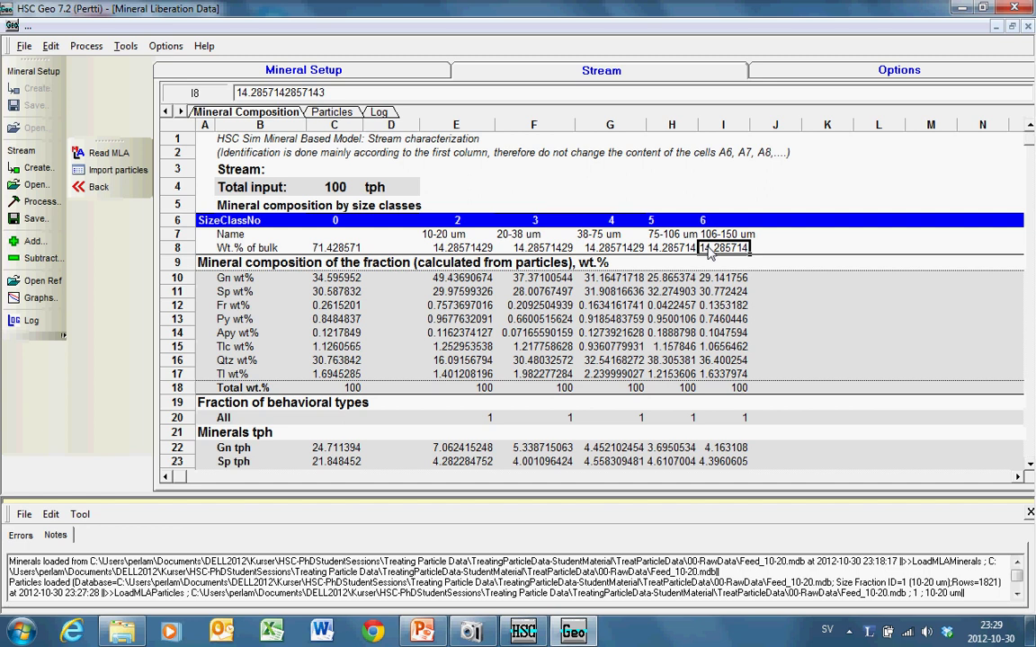
click(611, 305)
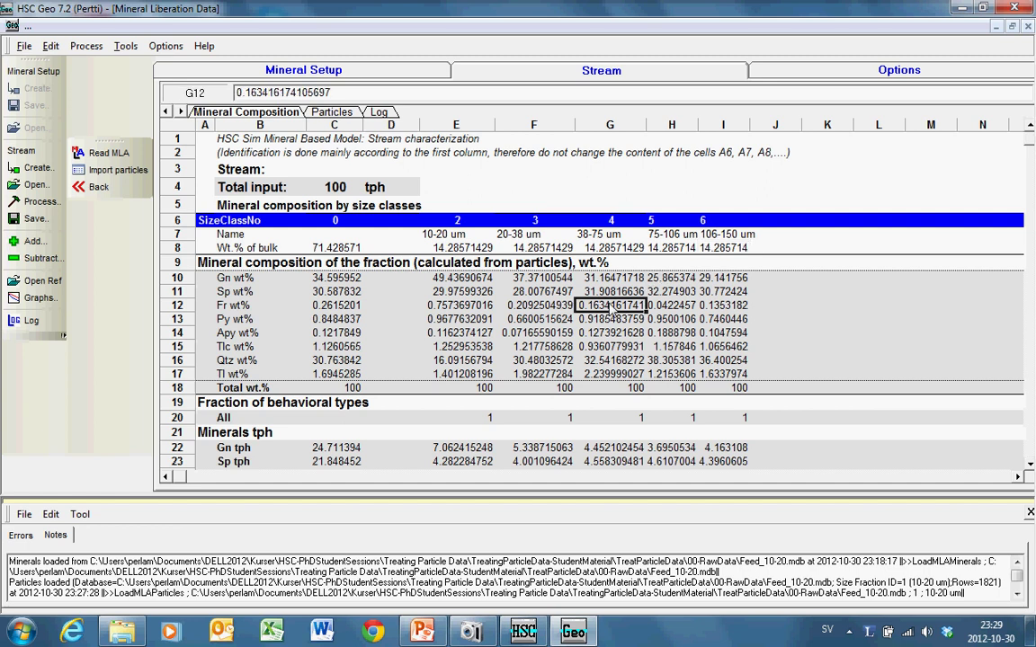
click(555, 254)
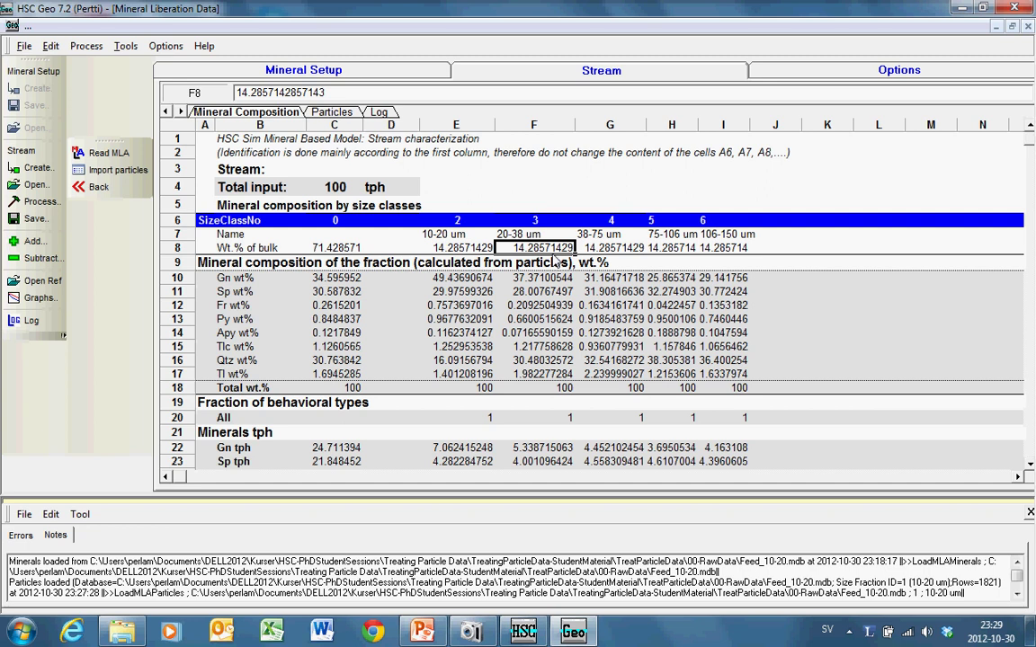
Set the stream's total input to 20.1 tph.
click(331, 187)
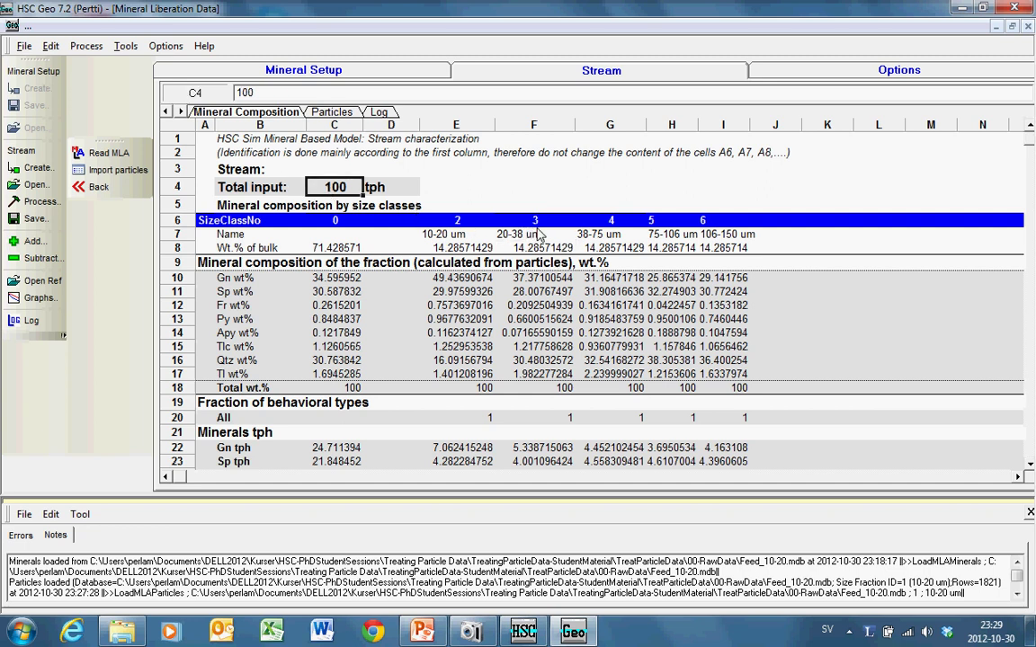
text(20.1)
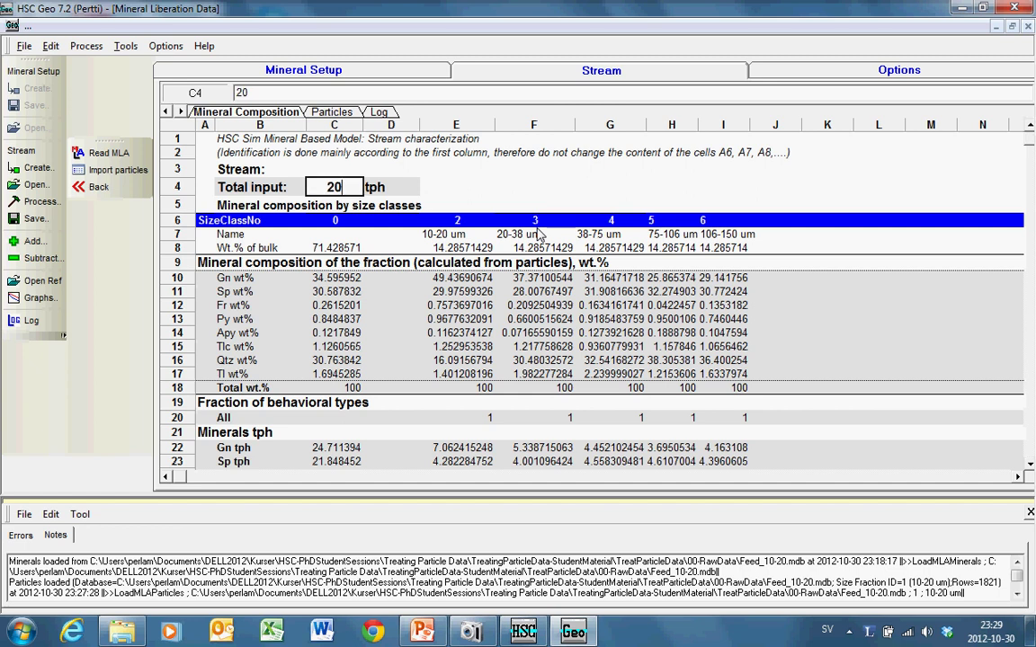
key(Return)
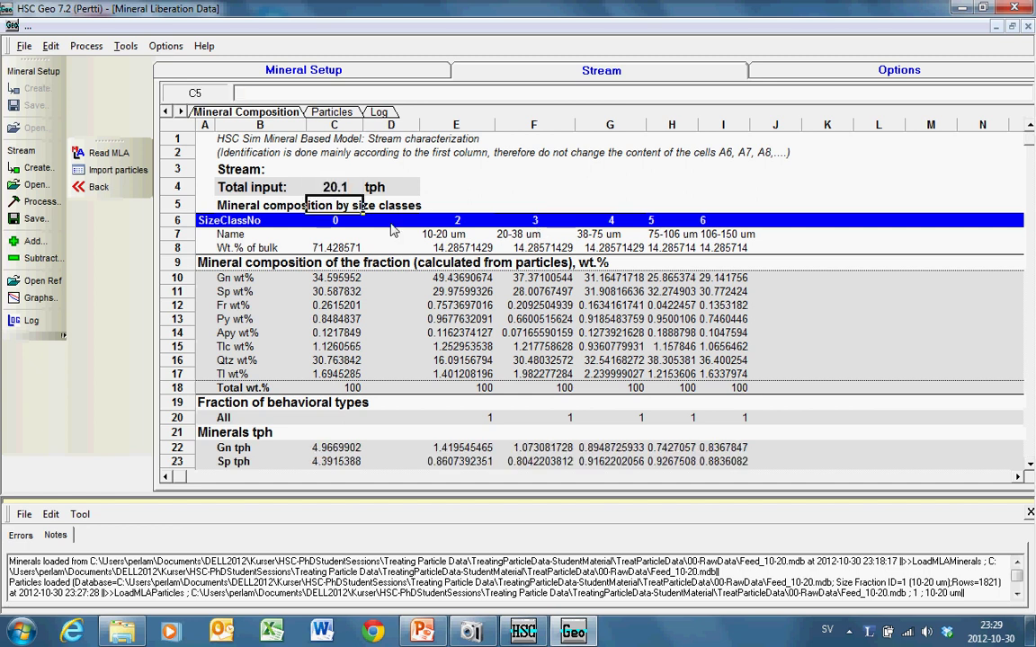
click(360, 252)
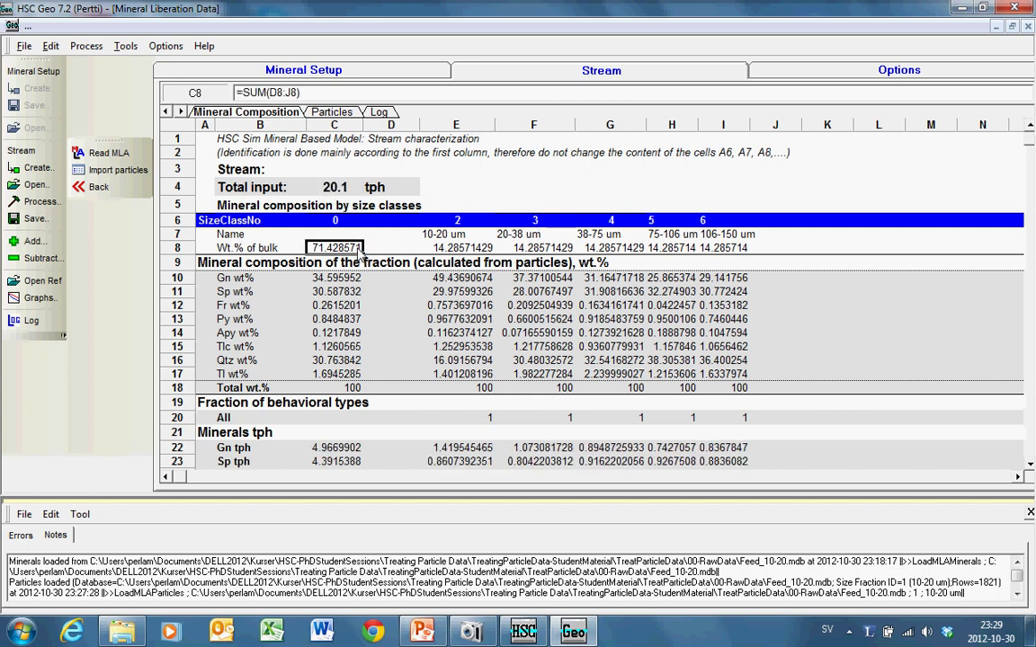
Save the stream set-up as Feed_0.xls in the 00-RawData folder.
click(99, 188)
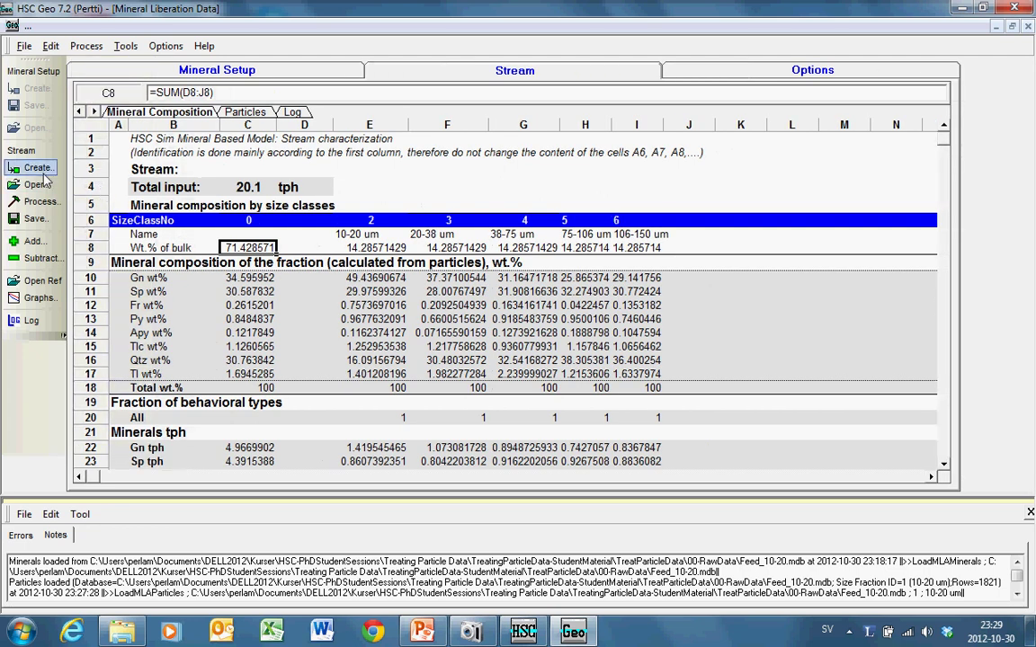
click(36, 219)
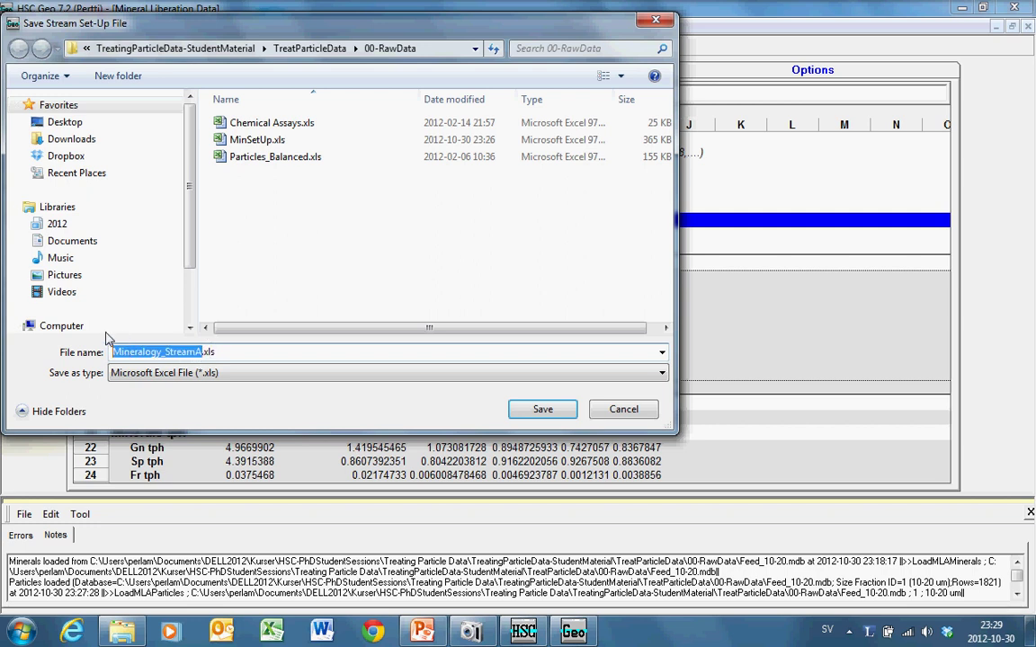
text(Feed)
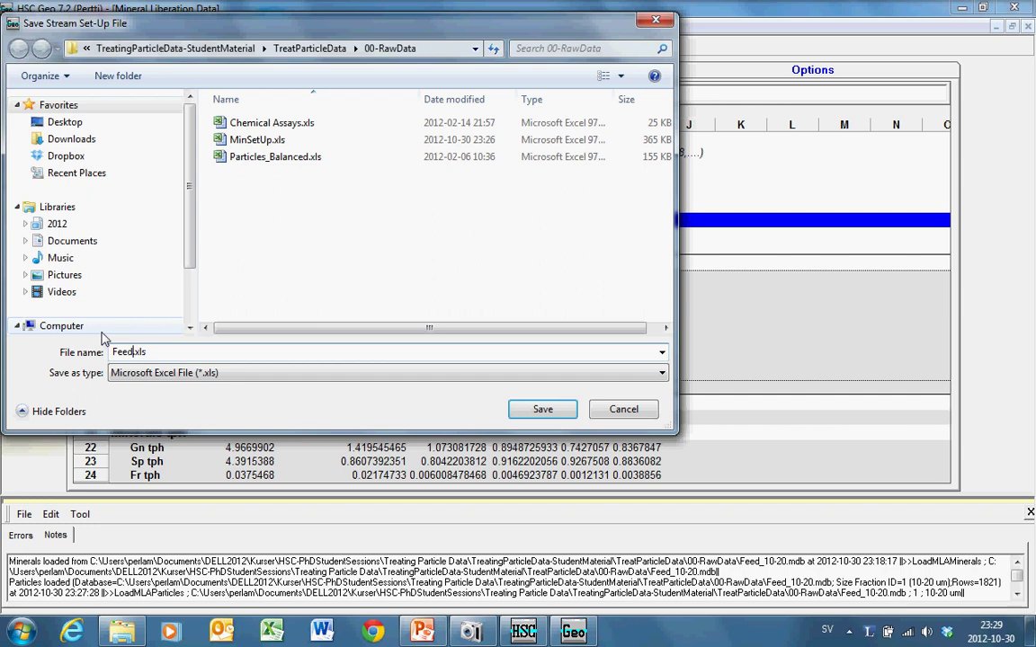
text(_0)
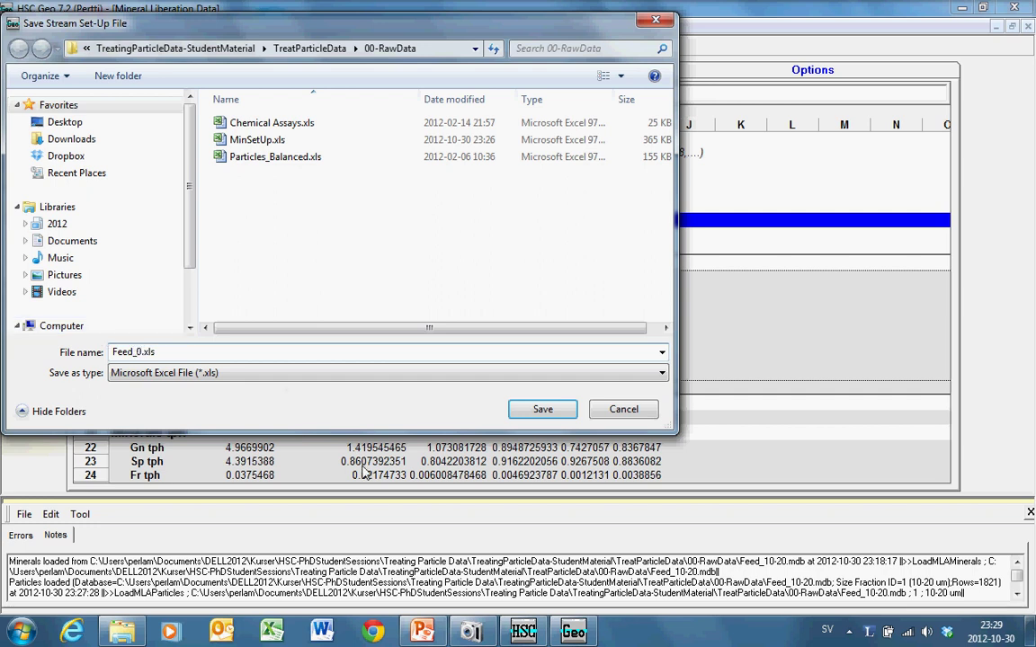
click(539, 410)
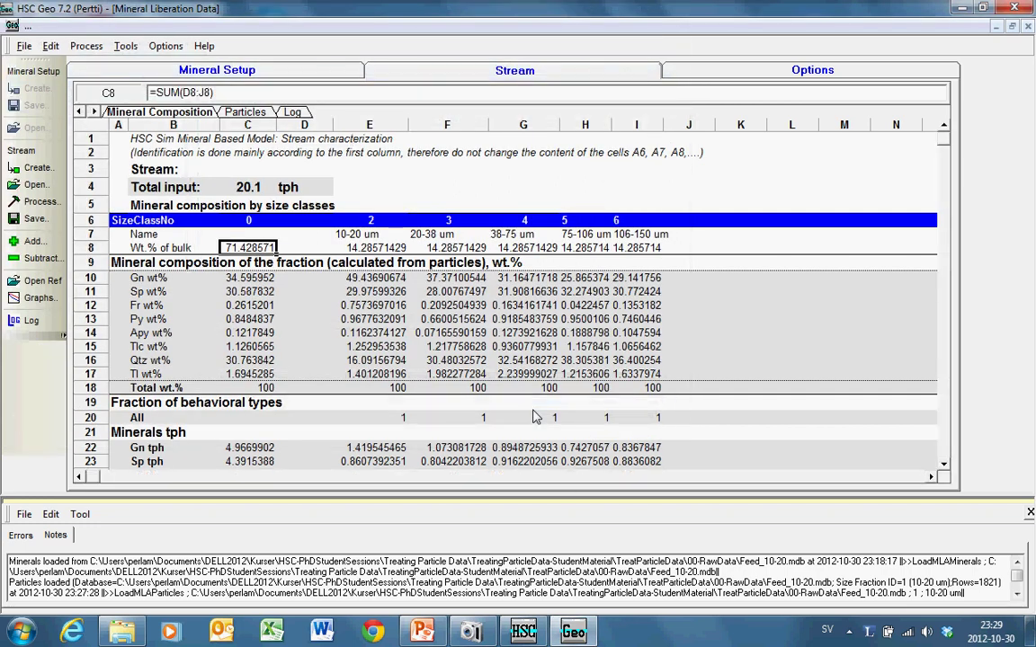
Review the particle row count in the Particles sheet and the 10-20 um size class in the Mineral Composition sheet.
click(509, 349)
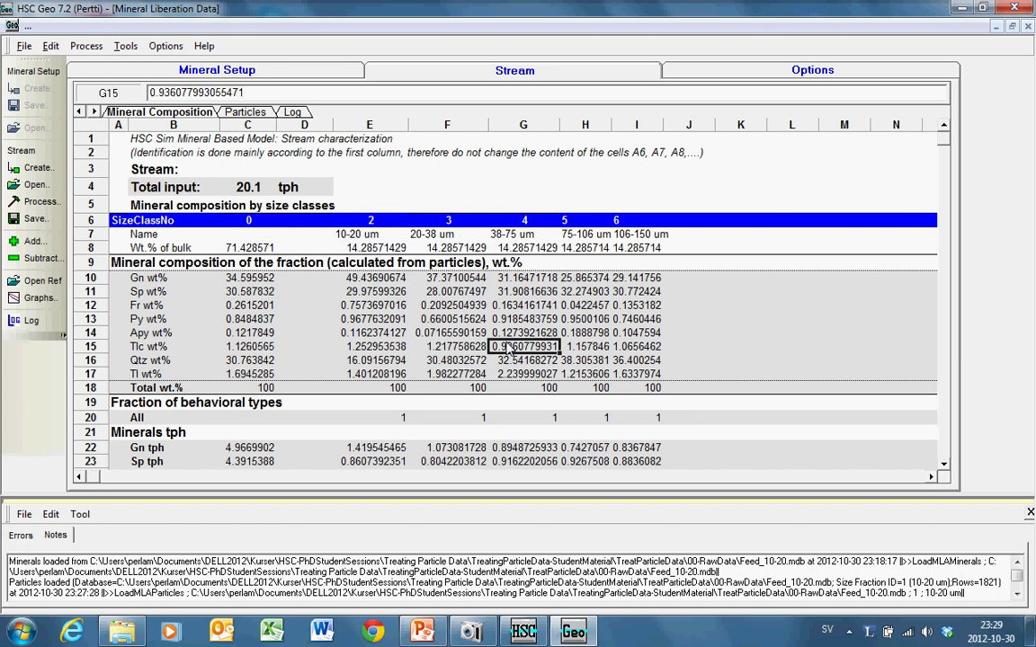
click(252, 115)
click(330, 206)
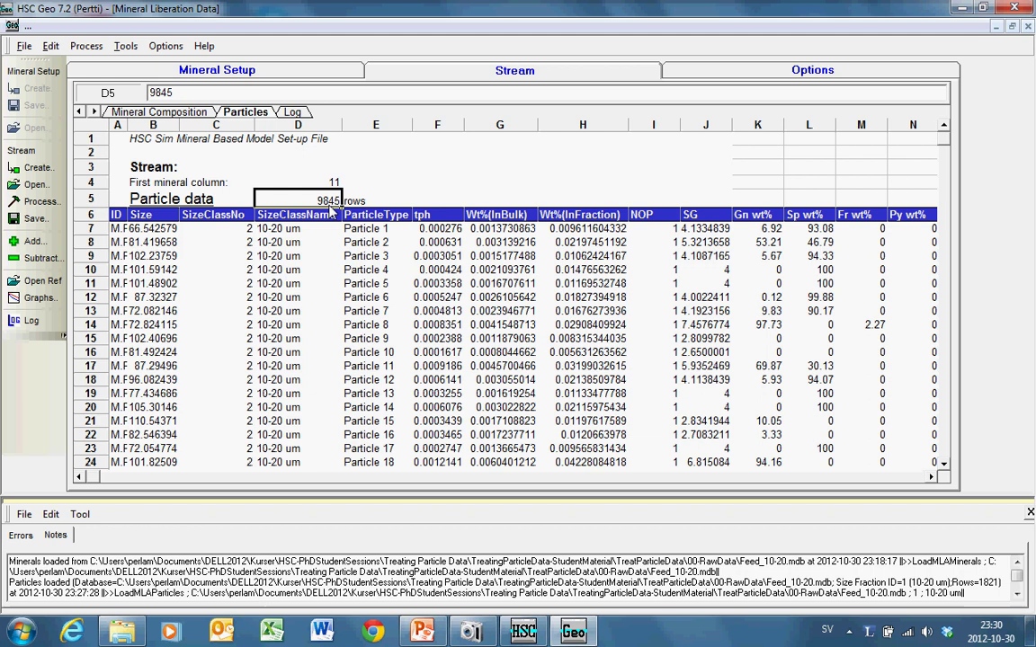
click(201, 113)
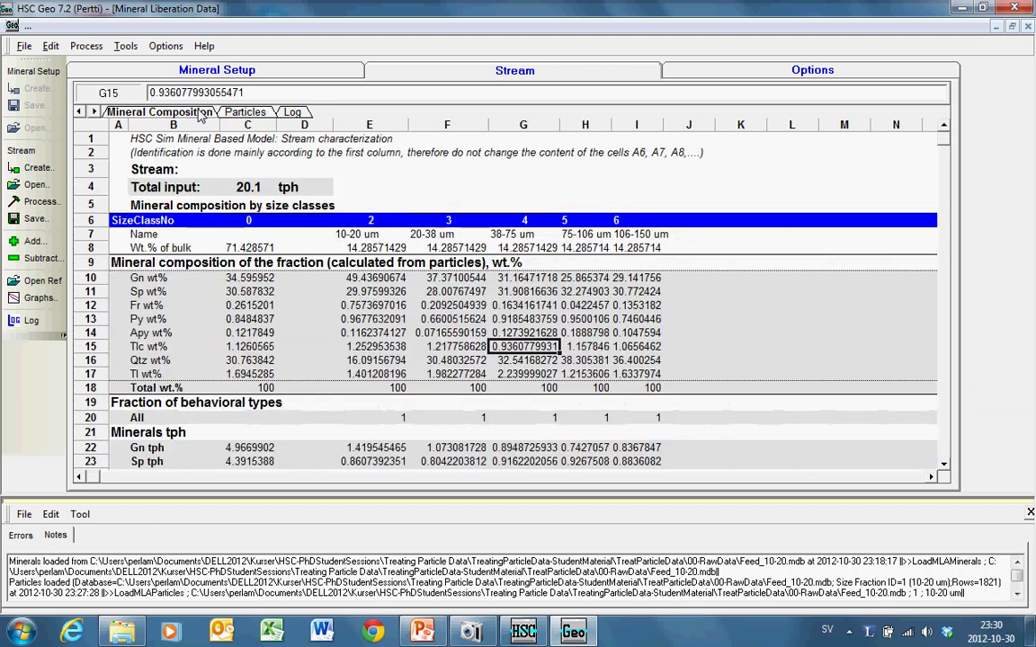
click(358, 250)
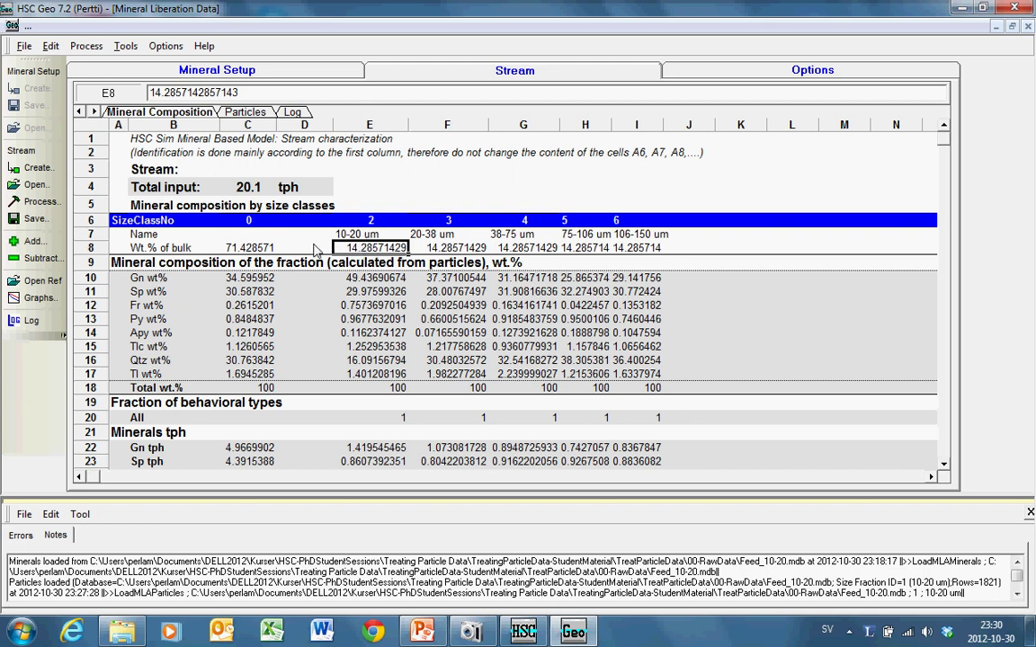
click(368, 222)
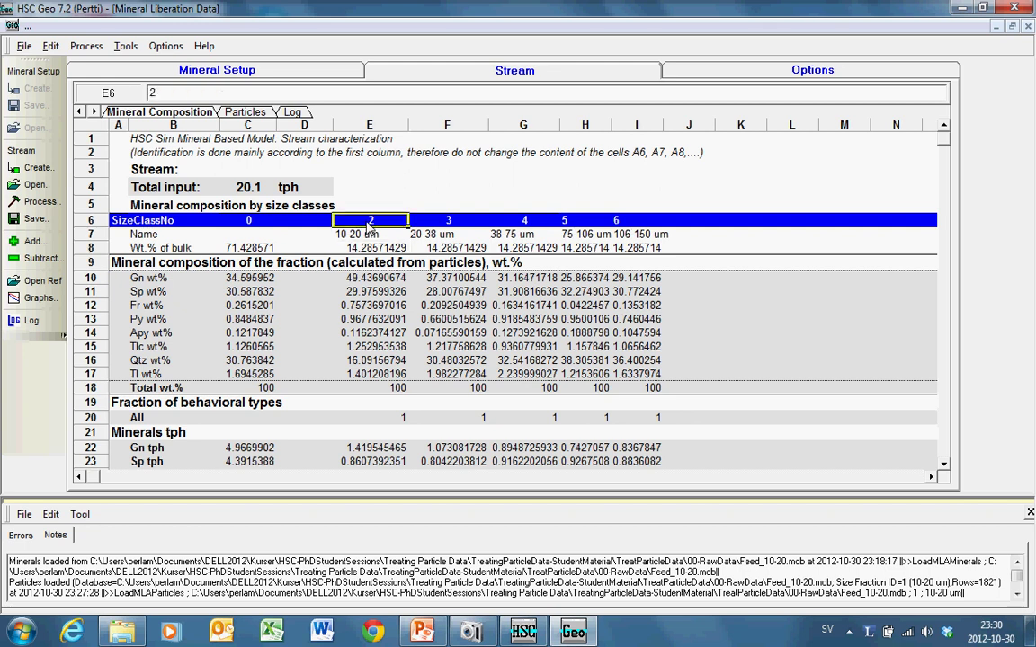
Adjust the bin settings, including the liberation threshold, in the stream processing options and accept them.
click(59, 207)
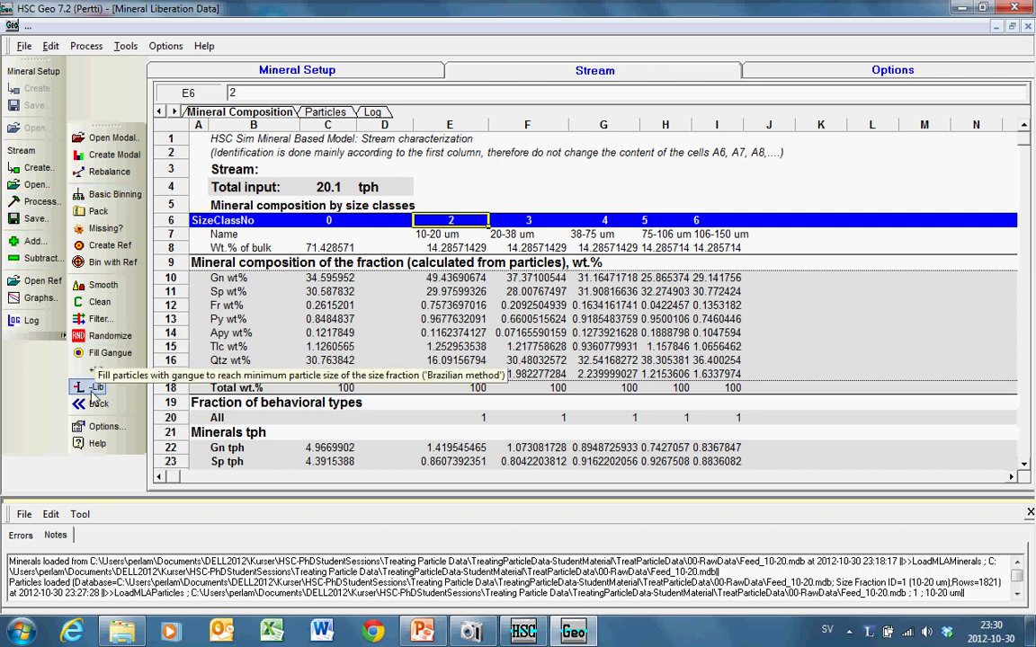
click(104, 426)
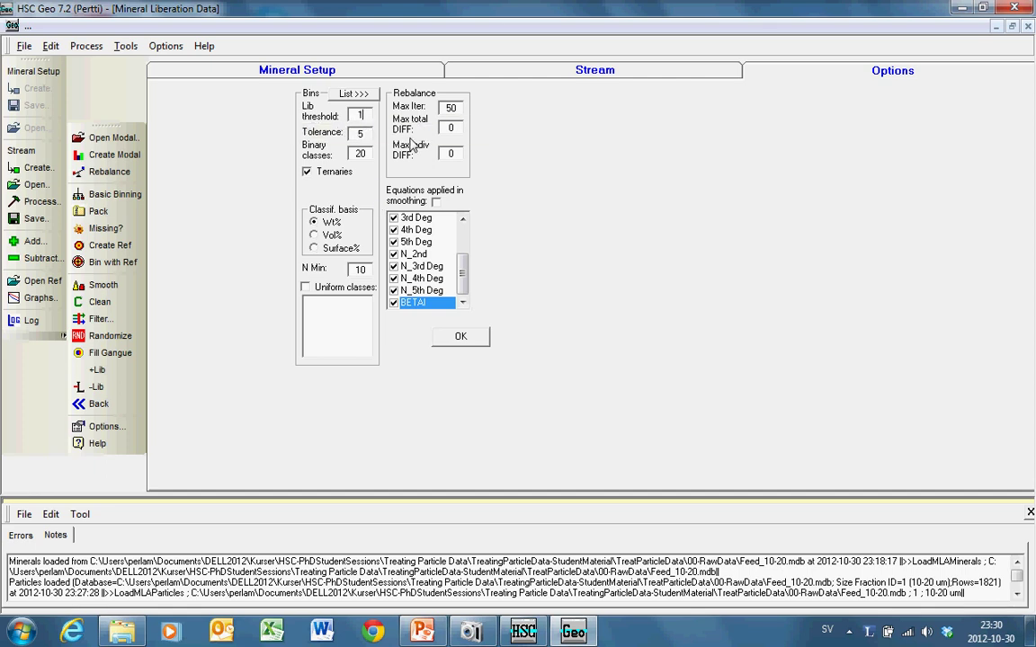
text(00)
text(5)
click(460, 338)
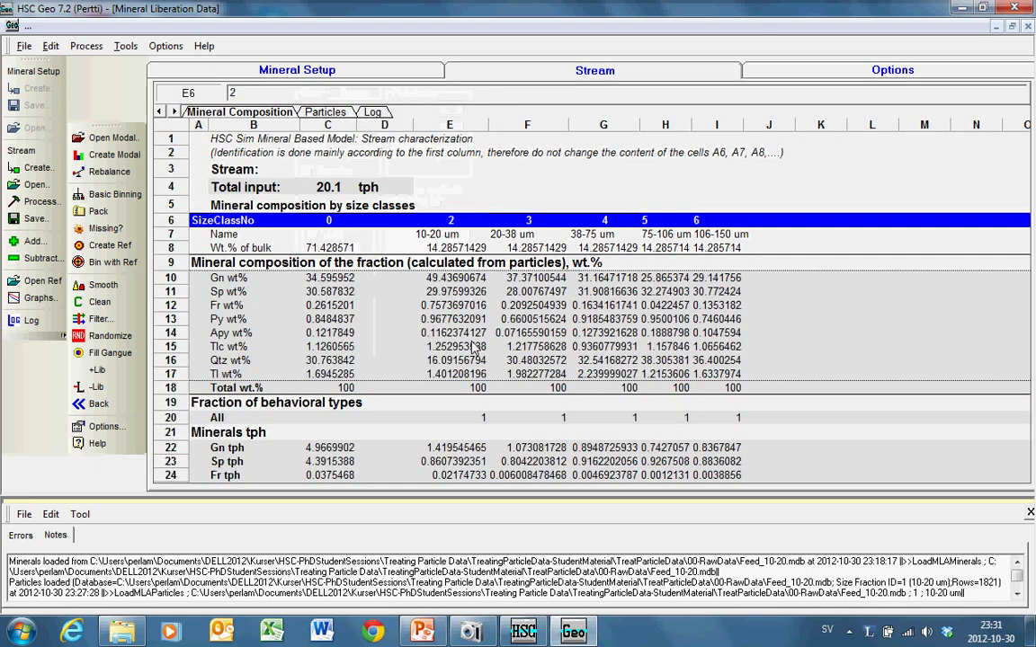
Run Basic Binning on the stream's particle data.
click(131, 200)
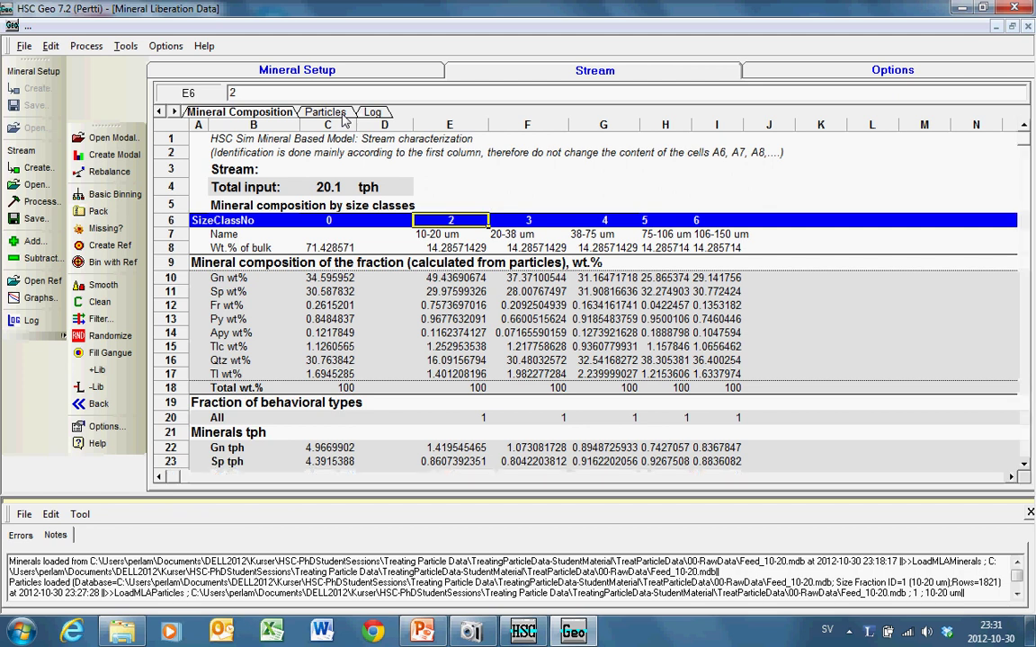
click(314, 111)
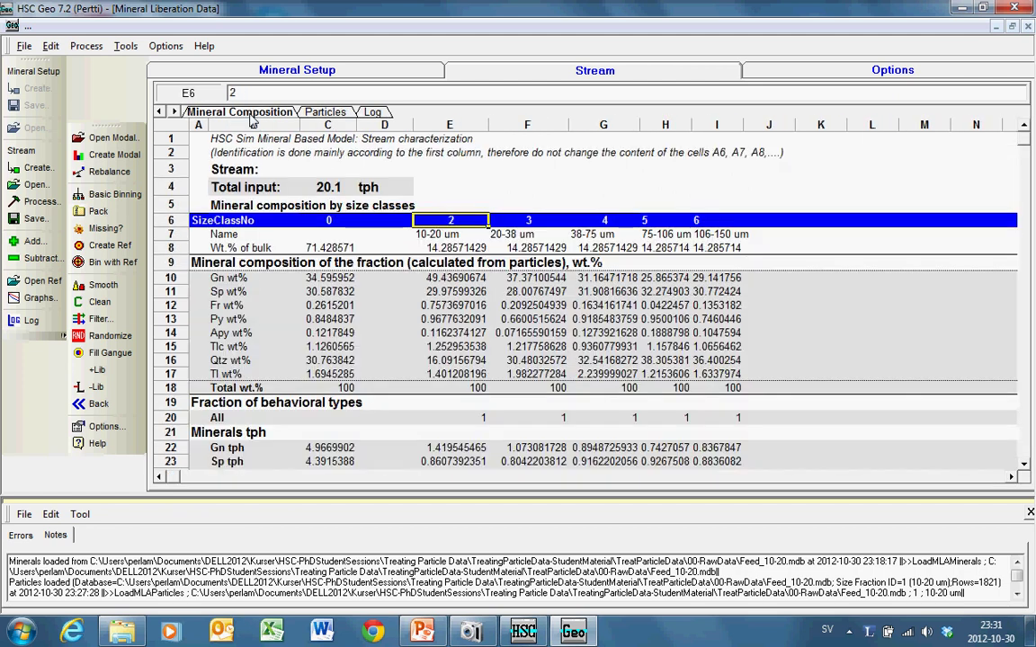
click(229, 110)
click(132, 200)
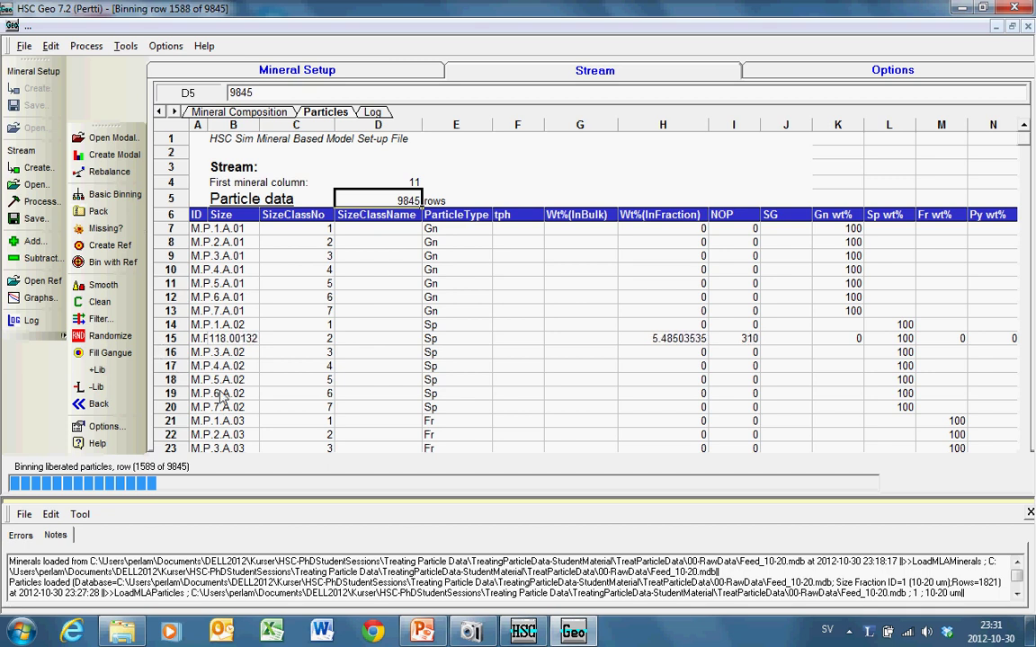
mouse_move(468, 632)
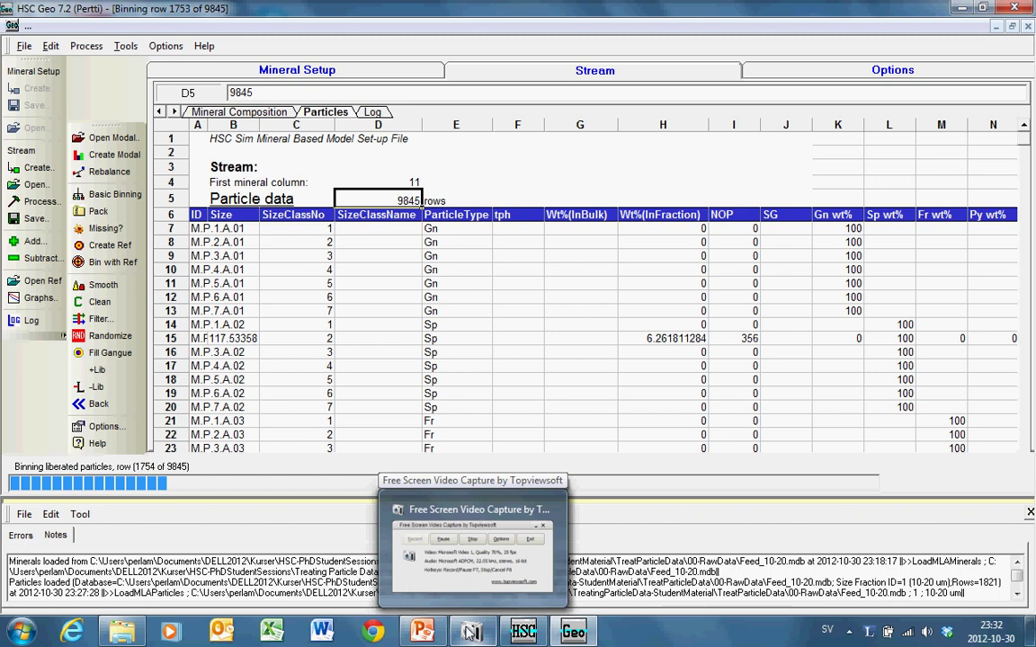
click(468, 632)
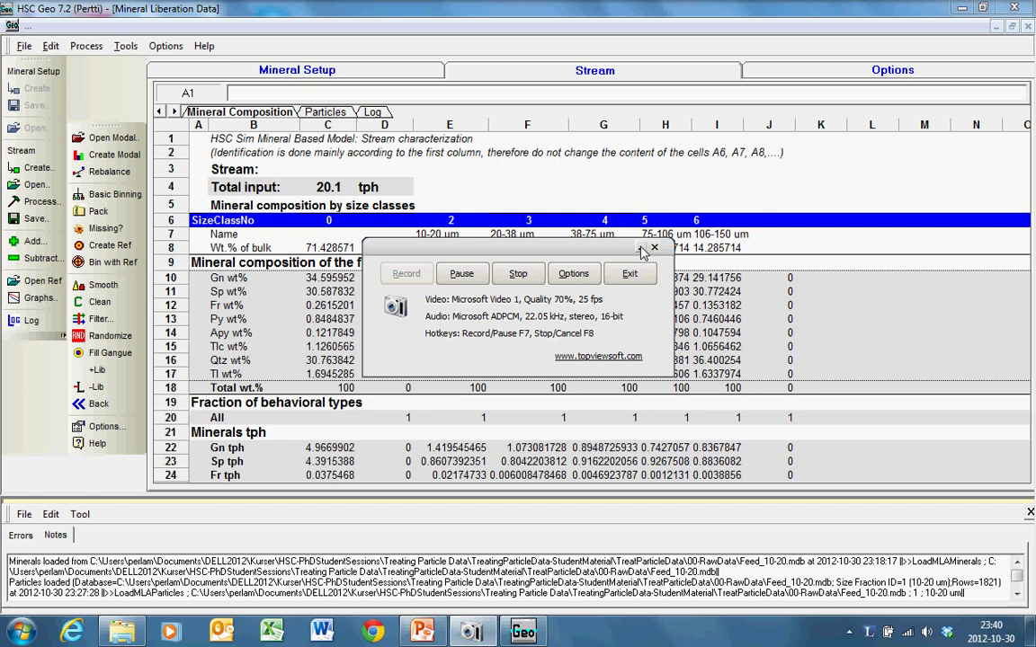
click(641, 249)
click(628, 104)
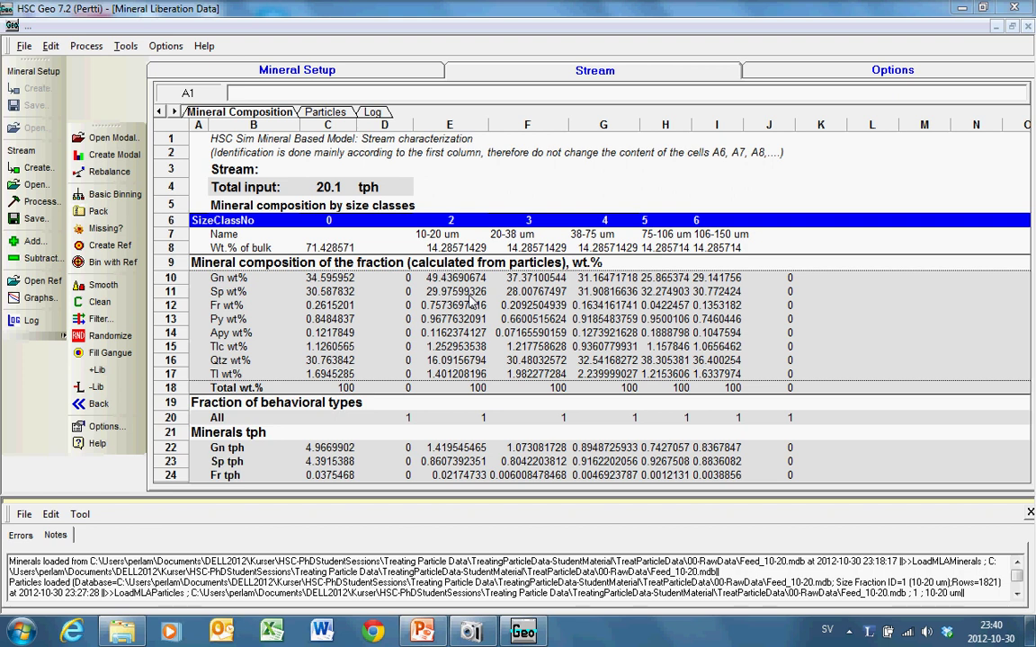
Open the binned particle data and fit the ID column's width to its contents.
click(454, 291)
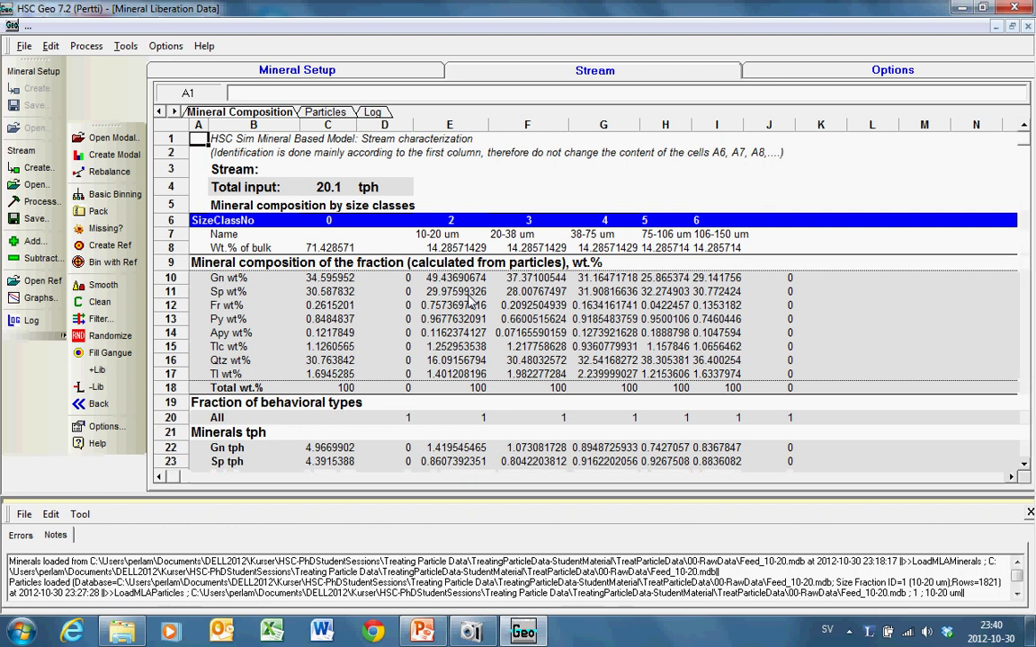
click(332, 117)
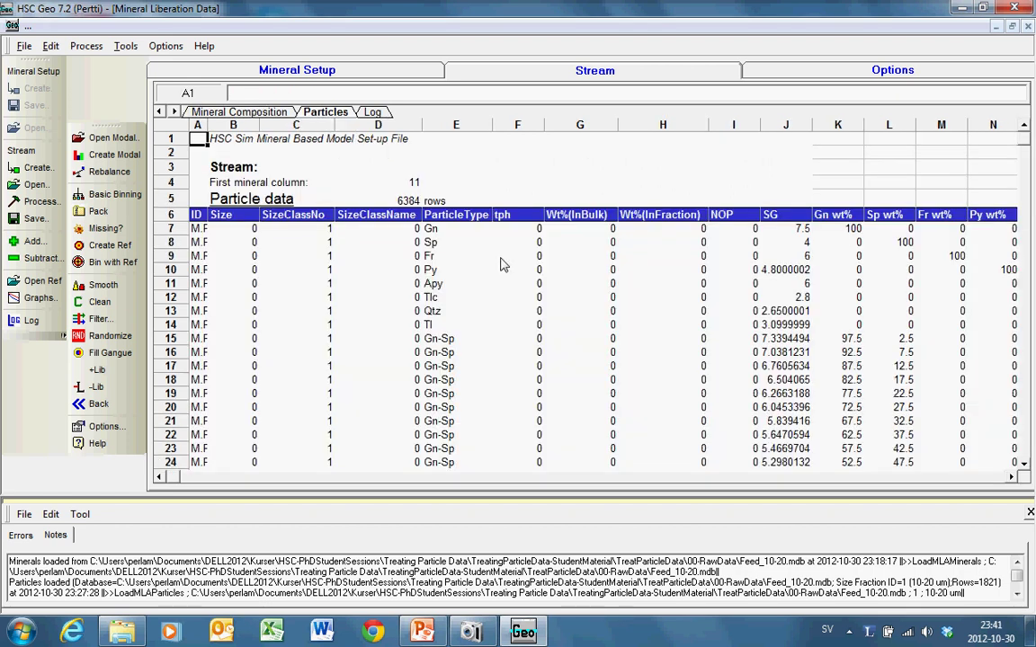
click(415, 201)
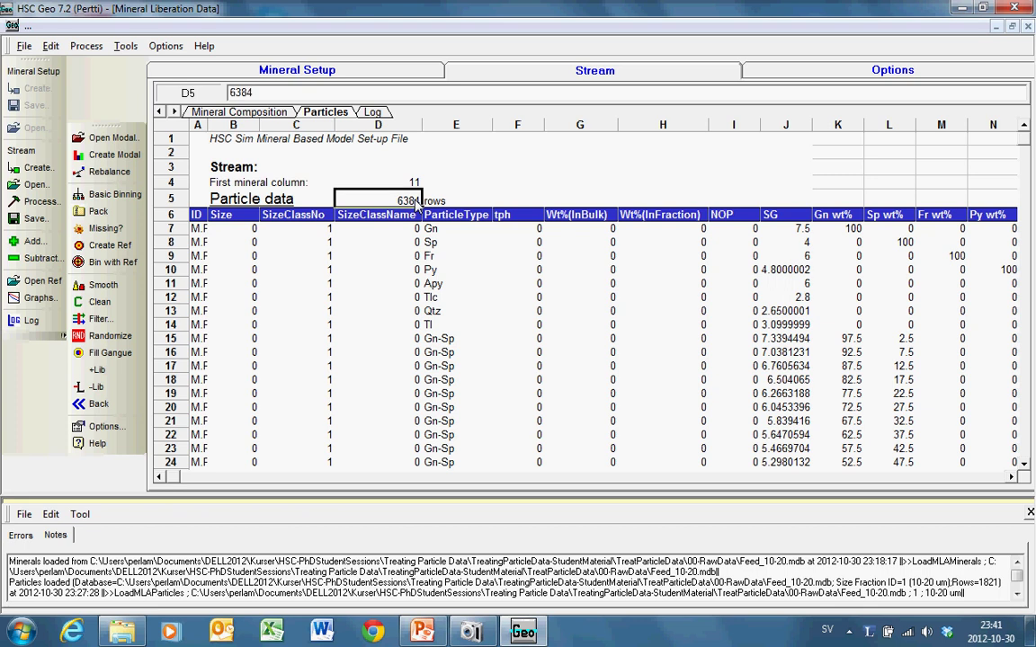
double_click(207, 126)
Examine the first binned particle's values from size through specific gravity.
click(307, 230)
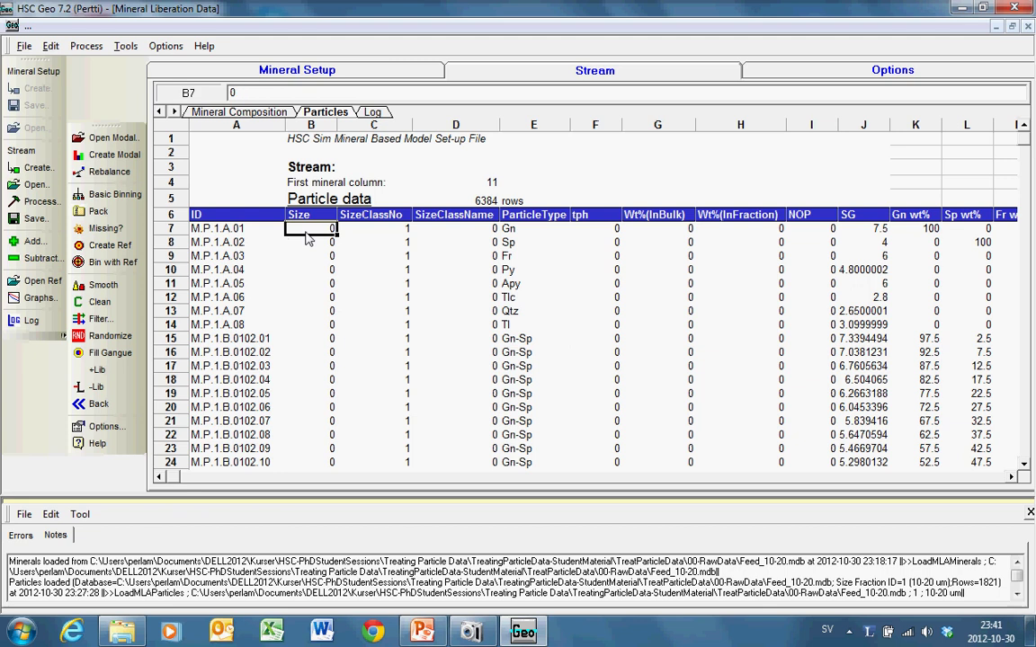
key(Right)
key(Right)
key(Right)
key(Right)
key(Right)
key(Right)
key(Right)
key(Right)
key(Right)
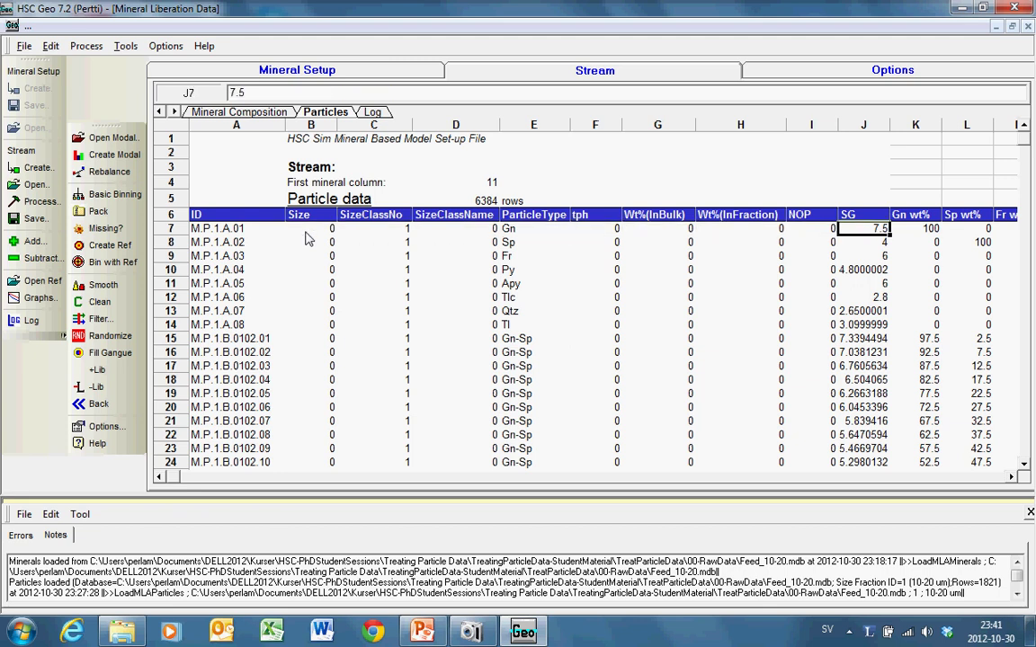
Browse the binned particle rows of size class 1, from single-mineral through two-mineral to three-mineral particle types.
key(Left)
key(Left)
key(Left)
key(Left)
key(Left)
key(Left)
key(Left)
key(Left)
key(Left)
key(Left)
key(Right)
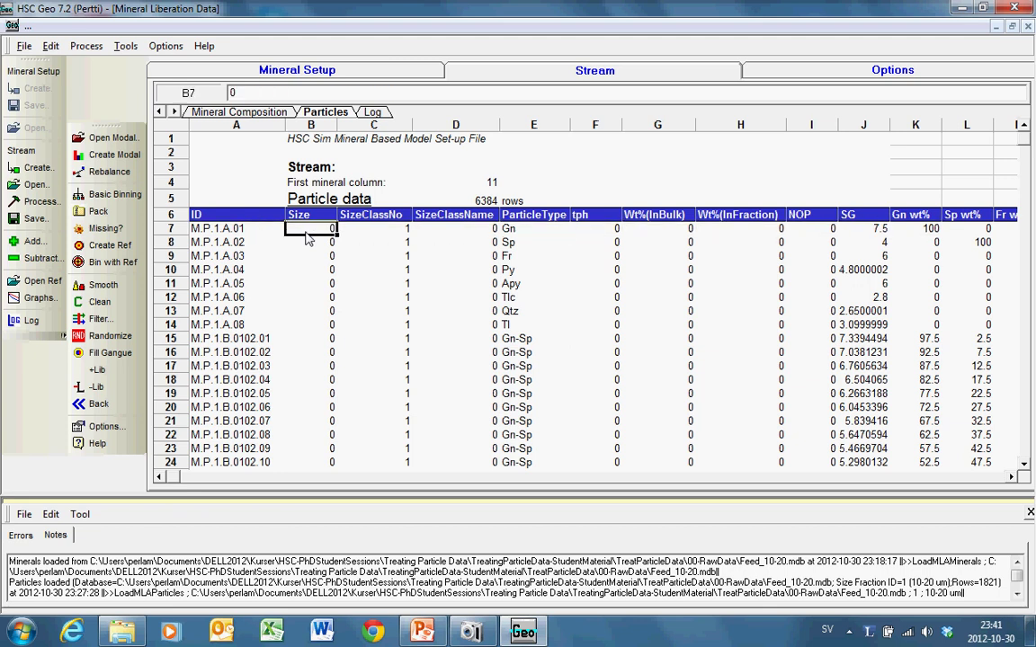
key(Page_Down)
key(Page_Down)
key(Page_Down)
key(Page_Down)
key(Page_Down)
key(Page_Down)
key(Page_Down)
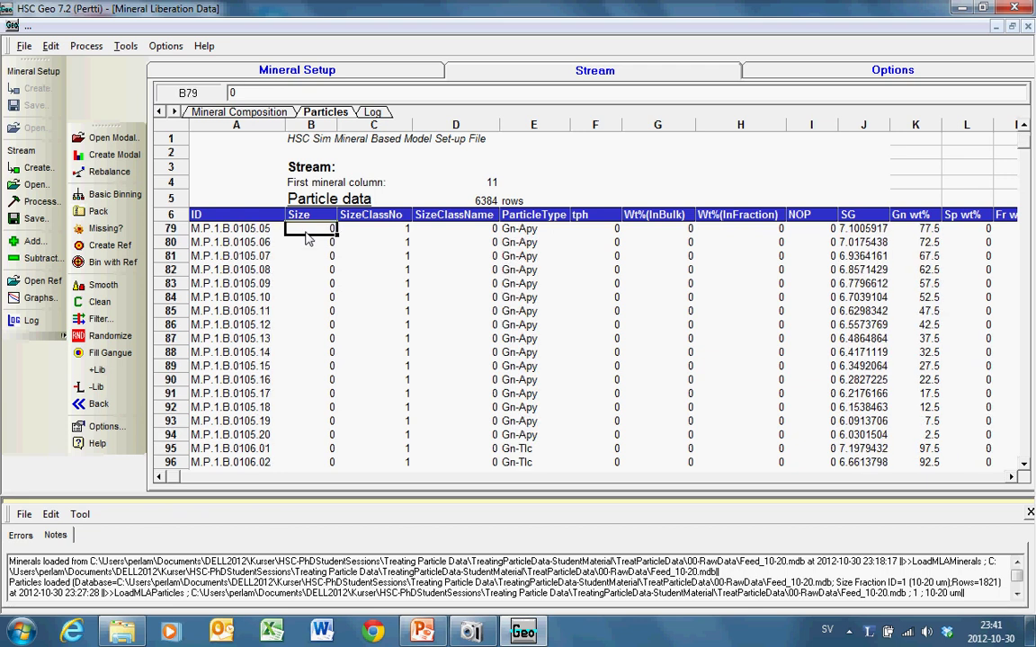
key(Page_Down)
key(Page_Down)
key(Page_Down)
key(Page_Down)
key(Page_Down)
key(Page_Down)
key(Page_Down)
key(Page_Down)
key(Page_Down)
key(Page_Down)
key(Page_Down)
key(Page_Down)
key(Page_Down)
key(Page_Down)
key(Page_Down)
key(Page_Down)
key(Page_Down)
key(Page_Down)
key(Page_Down)
key(Page_Down)
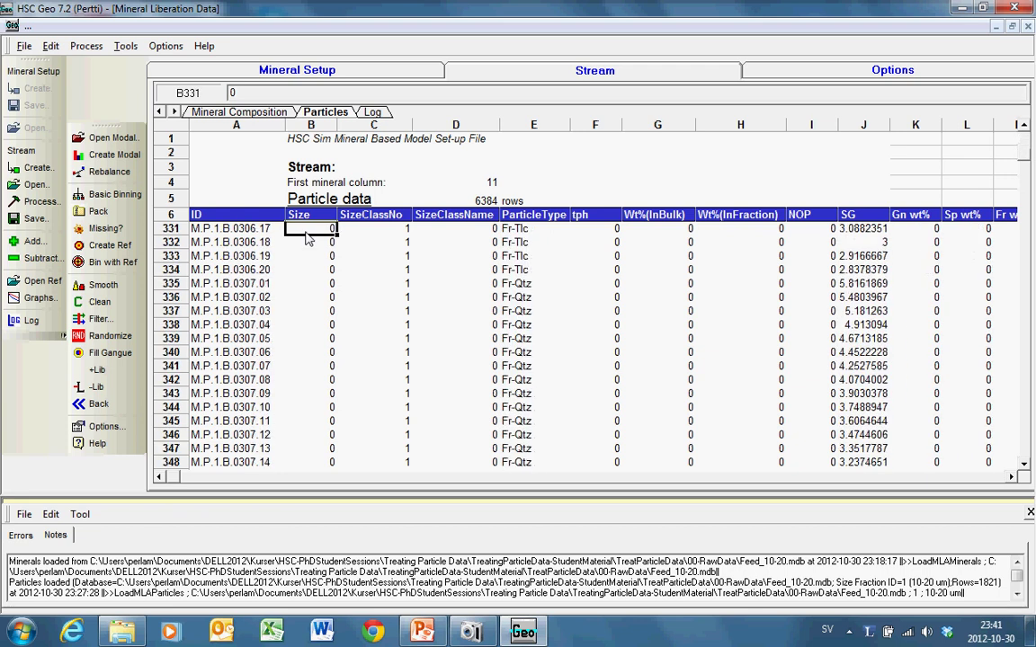
key(Page_Down)
key(Page_Down)
key(Page_Down)
key(Page_Down)
key(Page_Down)
key(Page_Down)
key(Page_Down)
key(Page_Down)
key(Page_Down)
key(Page_Down)
key(Page_Down)
key(Page_Down)
key(Page_Down)
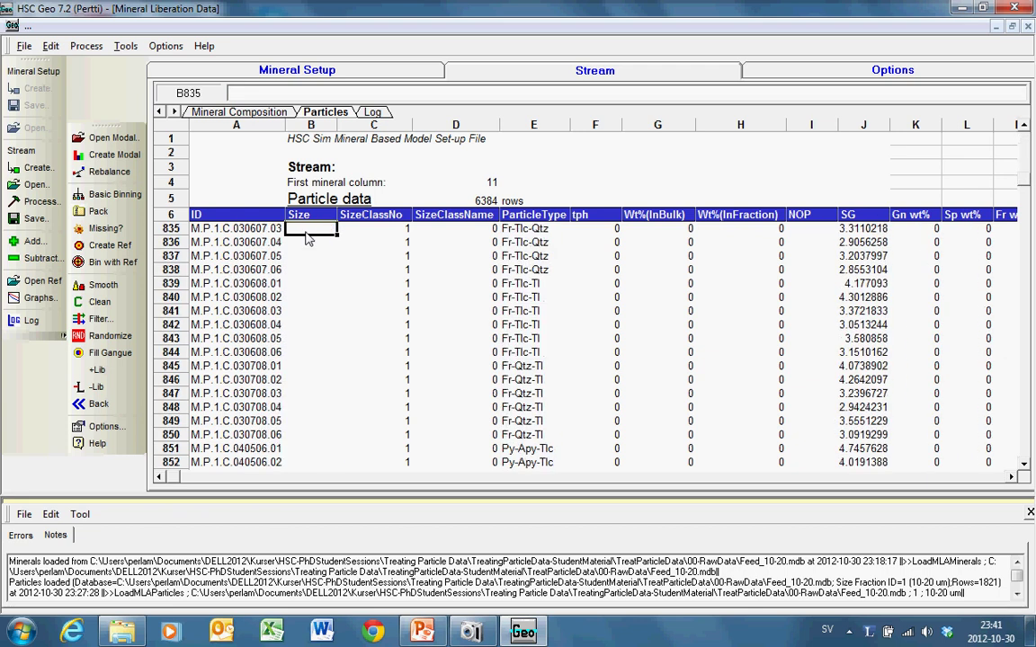
Examine the two-mineral particle rows of the 10-20 um size class, including the Sp-Tl, Sp-Tlc and Sp-Apy types.
key(Page_Down)
key(Page_Down)
key(Page_Down)
key(Page_Down)
key(Page_Down)
key(Page_Down)
key(Page_Down)
key(Page_Down)
key(Page_Down)
key(Page_Down)
key(Page_Down)
key(Page_Down)
key(Page_Down)
key(Page_Down)
key(Page_Down)
key(Page_Down)
key(Right)
key(Right)
key(Right)
key(Up)
key(Up)
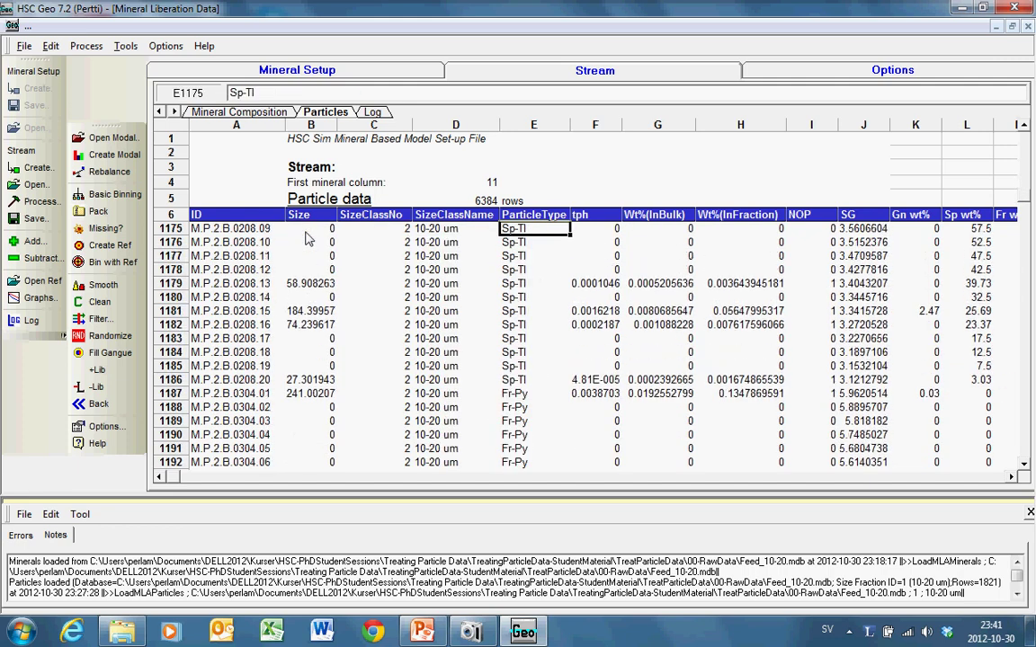
key(Up)
key(Up)
key(Up)
key(Up)
key(Up)
key(Up)
key(Up)
key(Up)
key(Up)
key(Up)
key(Up)
key(Up)
key(Up)
key(Up)
key(Up)
key(Up)
key(Up)
key(Up)
key(Up)
key(Up)
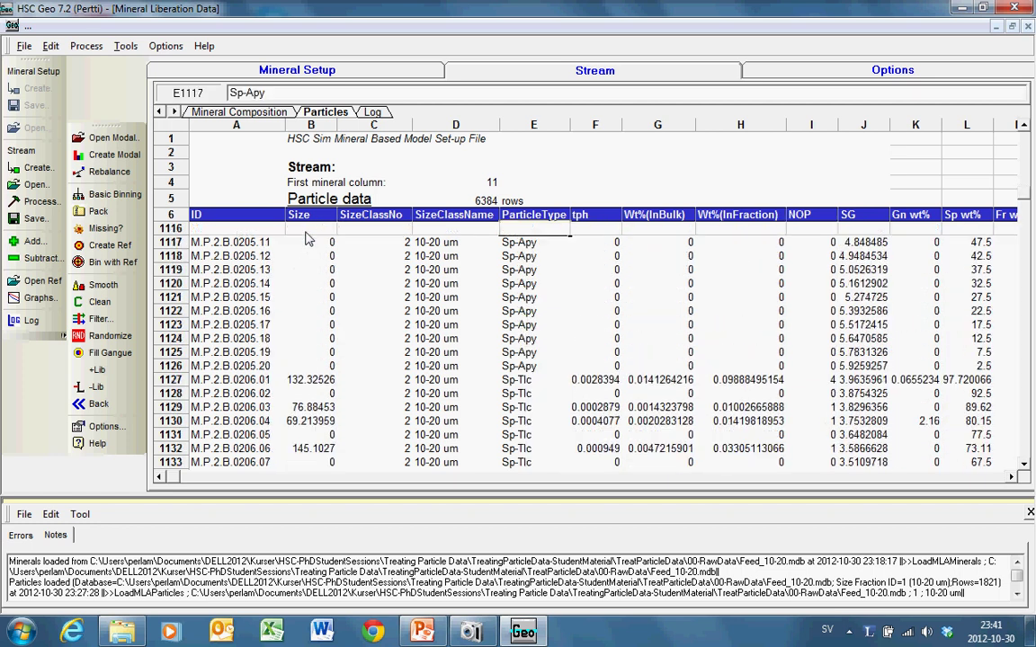
Compare the specific gravity and Sp wt% of neighbouring Sp-Apy bins in the 10-20 um size class.
key(Up)
key(Down)
key(Up)
key(Right)
key(Right)
key(Right)
key(Right)
key(Right)
key(Right)
key(Right)
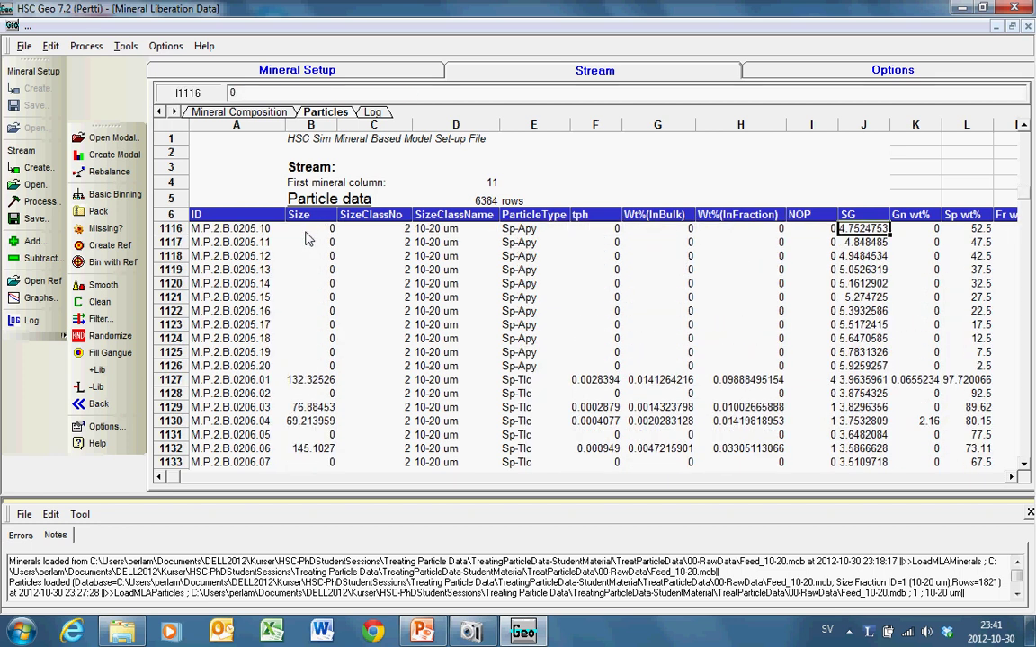
key(Up)
key(Up)
key(Down)
key(Down)
key(Down)
key(Down)
key(Up)
key(Up)
key(Up)
key(Up)
key(Down)
key(Down)
key(Down)
key(Down)
key(Down)
key(Down)
key(Down)
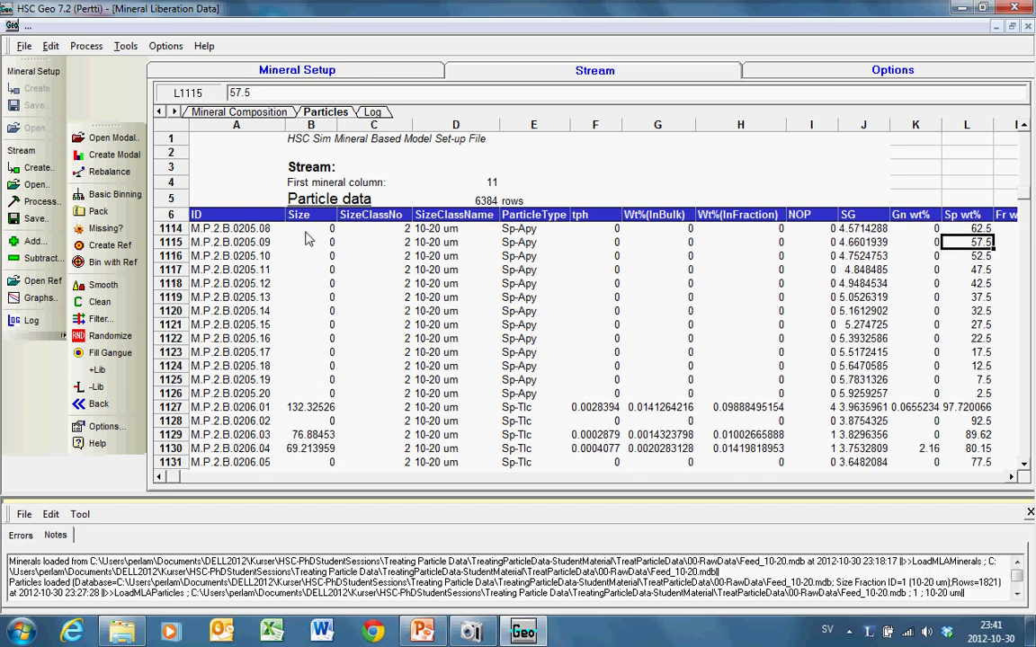
key(Up)
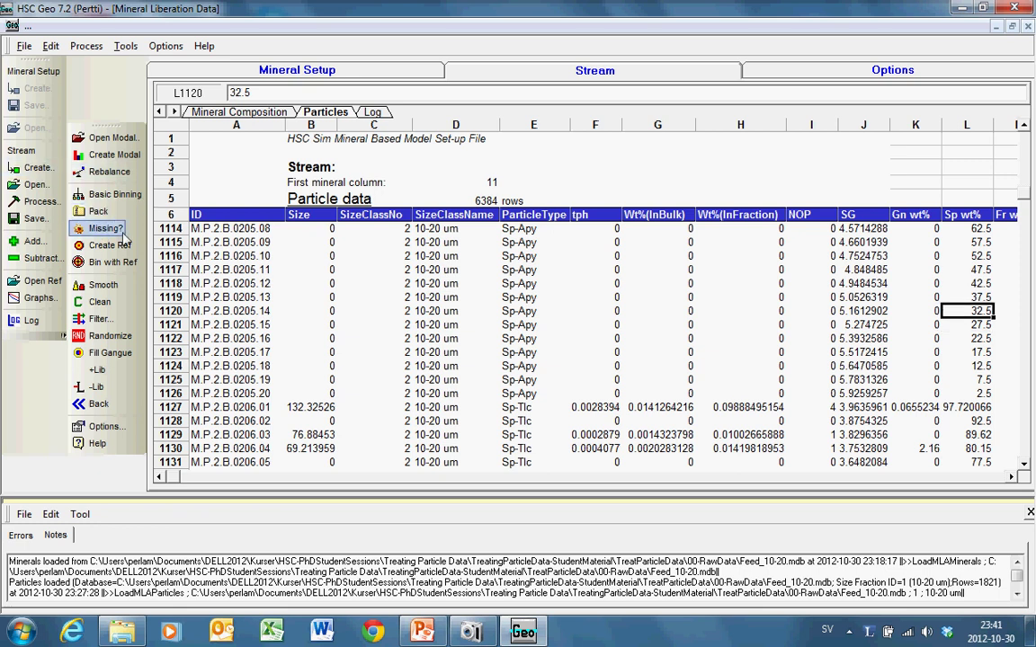
Return to the stream's mineral composition and save the binned stream as Feed_1.xls.
click(265, 114)
key(Up)
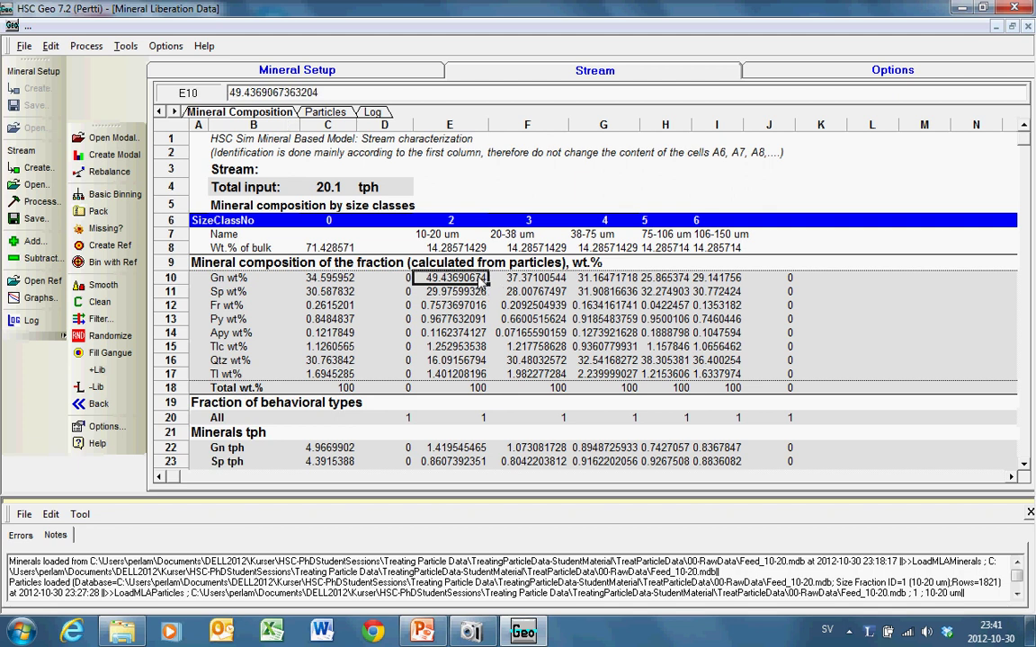
click(34, 219)
click(137, 352)
key(BackSpace)
text(1)
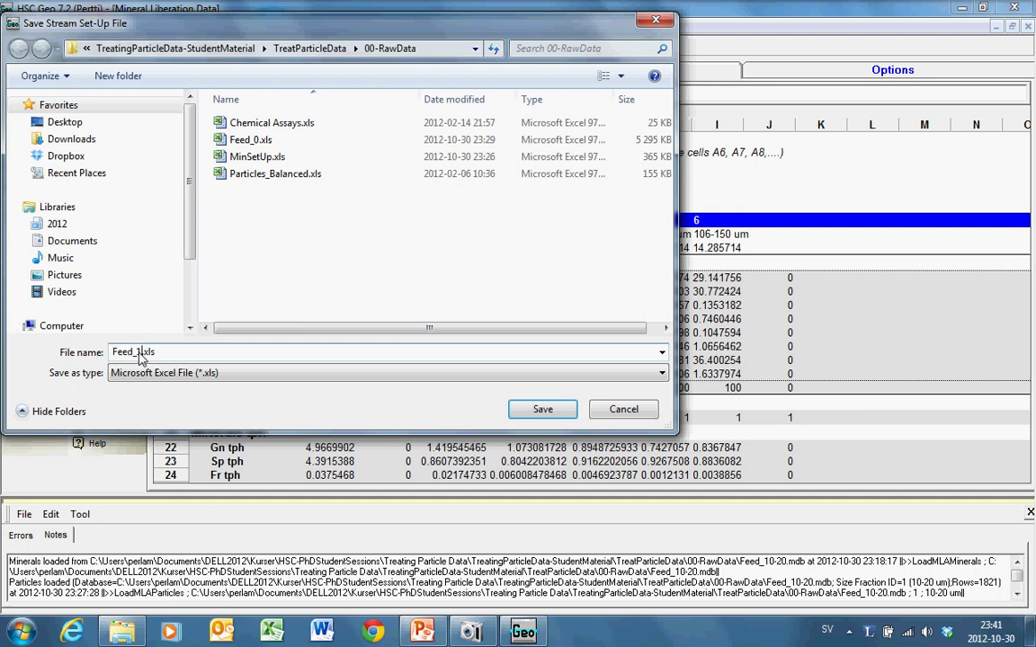
click(543, 409)
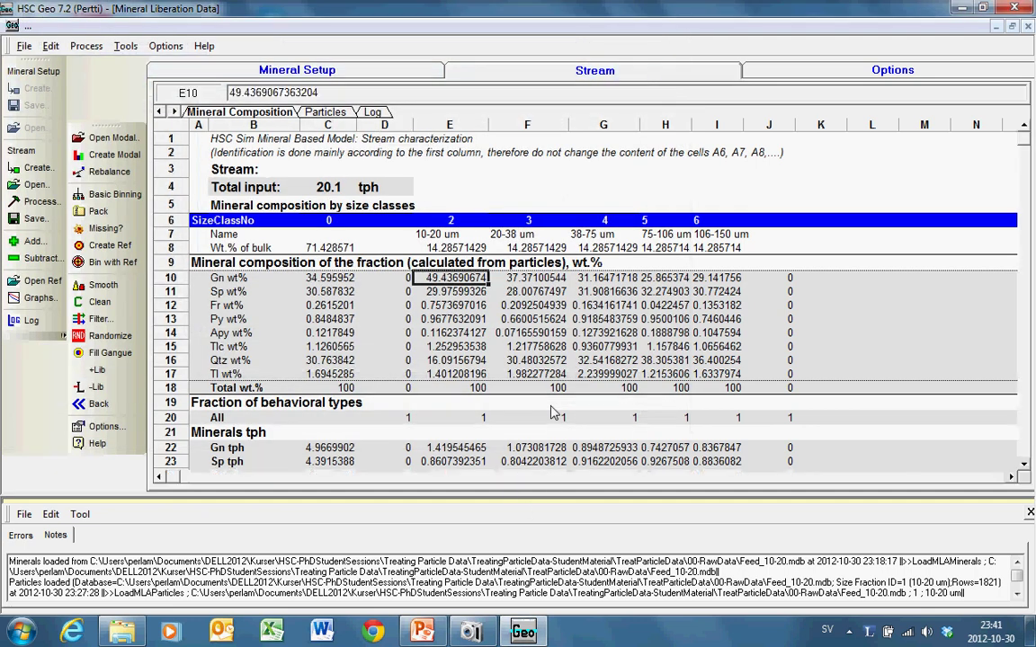
Set the Wt.% of bulk to 10 for the unnamed first size class and 20 each for 10-20, 20-38 and 38-75 um.
click(410, 249)
key(Left)
key(Right)
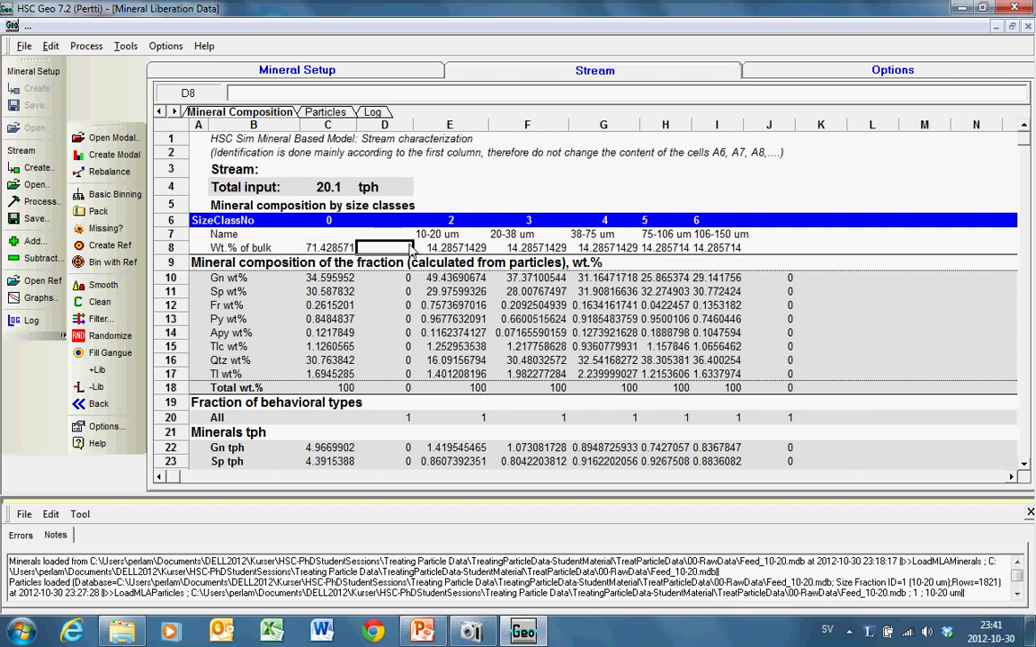
text(10)
key(Tab)
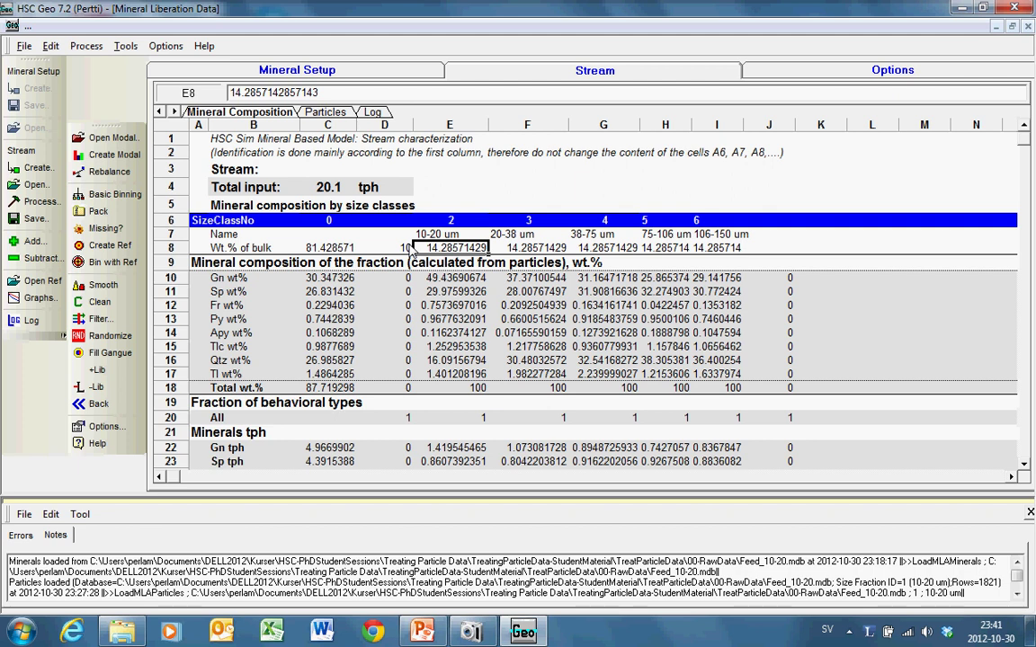
text(20)
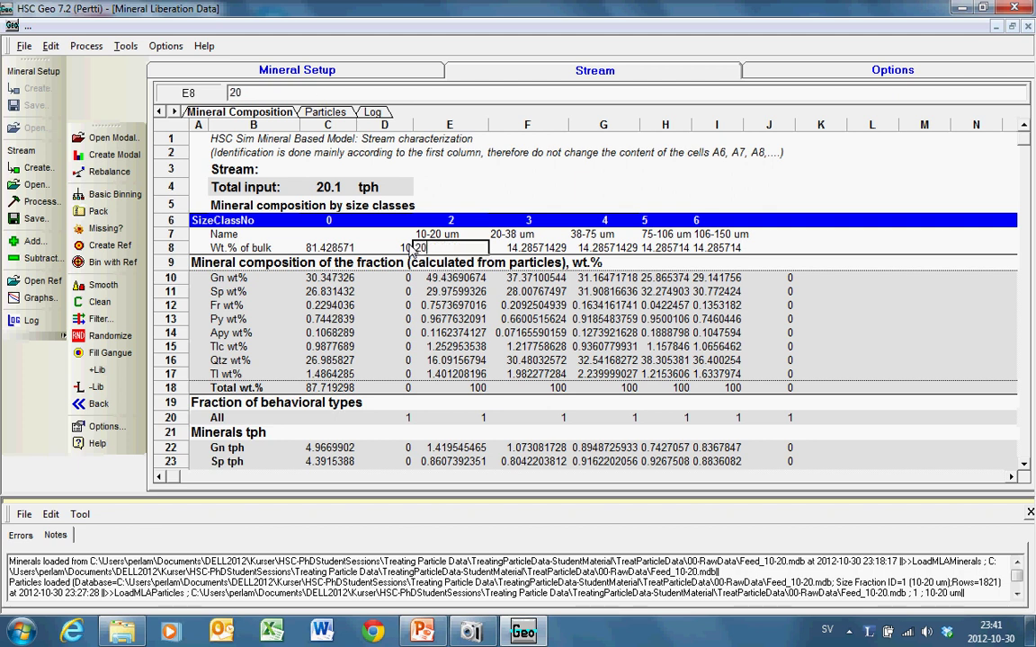
key(Tab)
text(20)
key(Tab)
text(20)
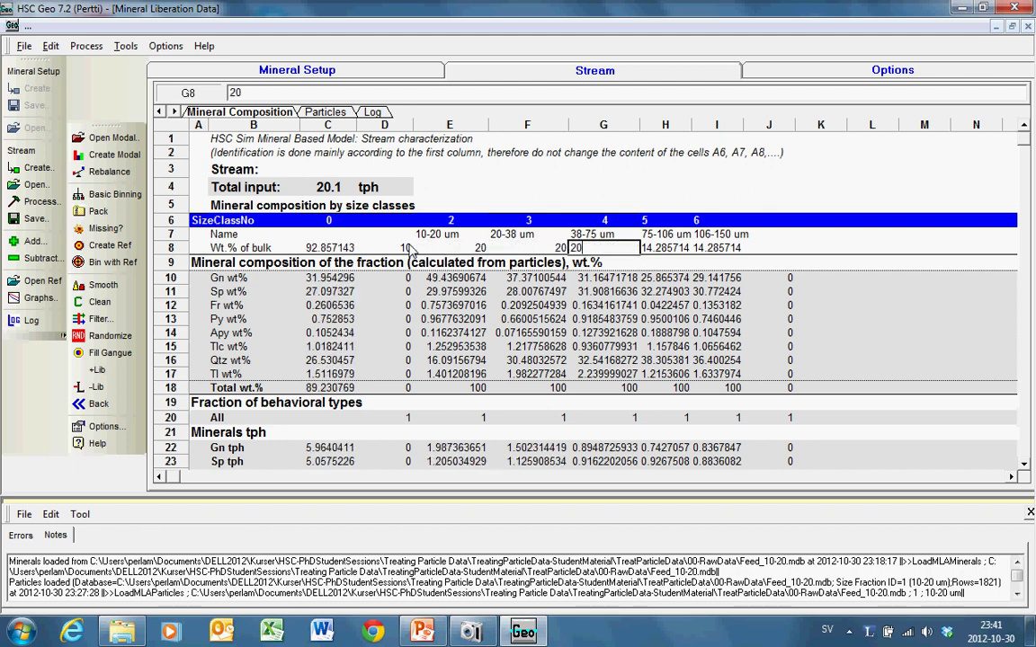
key(Tab)
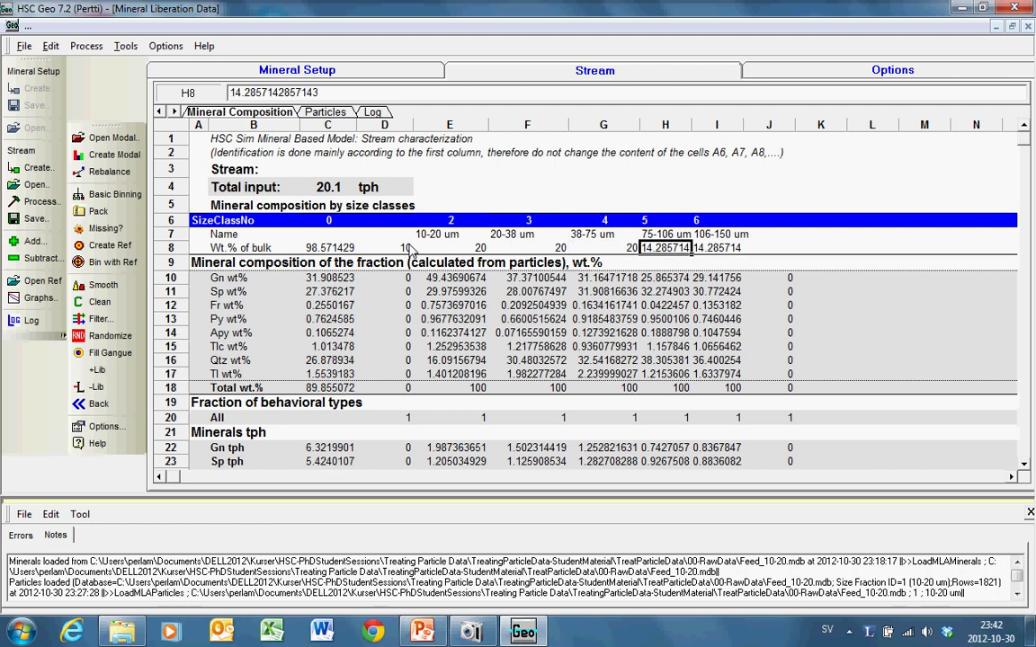
Change the Wt.% of bulk to 15 for both the 10-20 um and 20-38 um size classes.
key(Left)
key(Left)
key(Left)
key(Left)
key(Left)
key(Right)
key(Right)
key(Right)
key(Right)
key(Right)
key(Left)
key(Left)
key(Left)
key(Left)
key(Left)
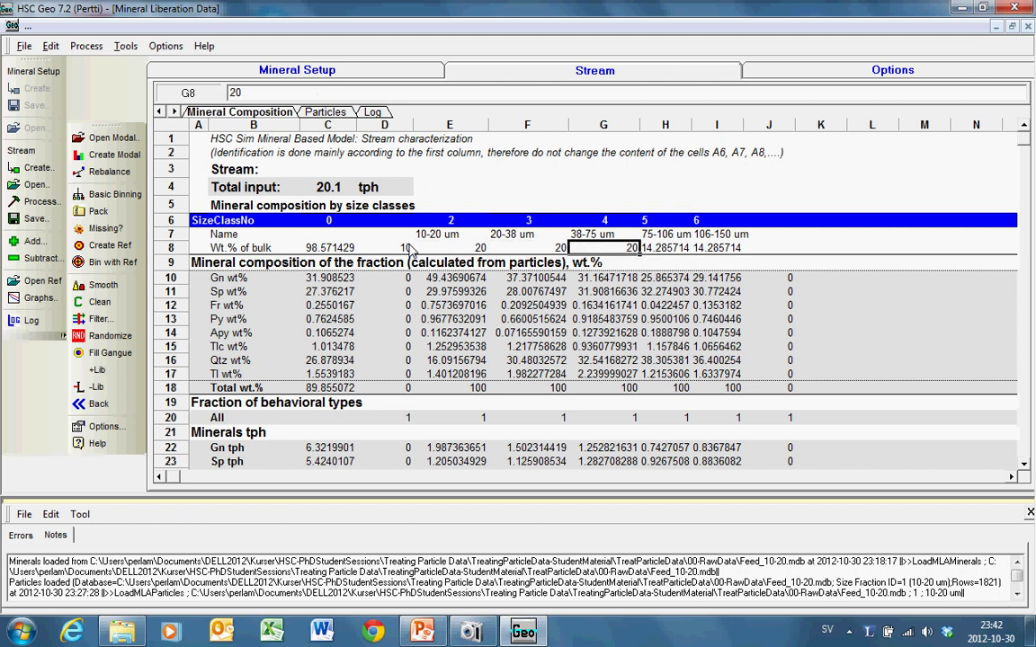
key(Right)
key(Right)
text(15)
key(Right)
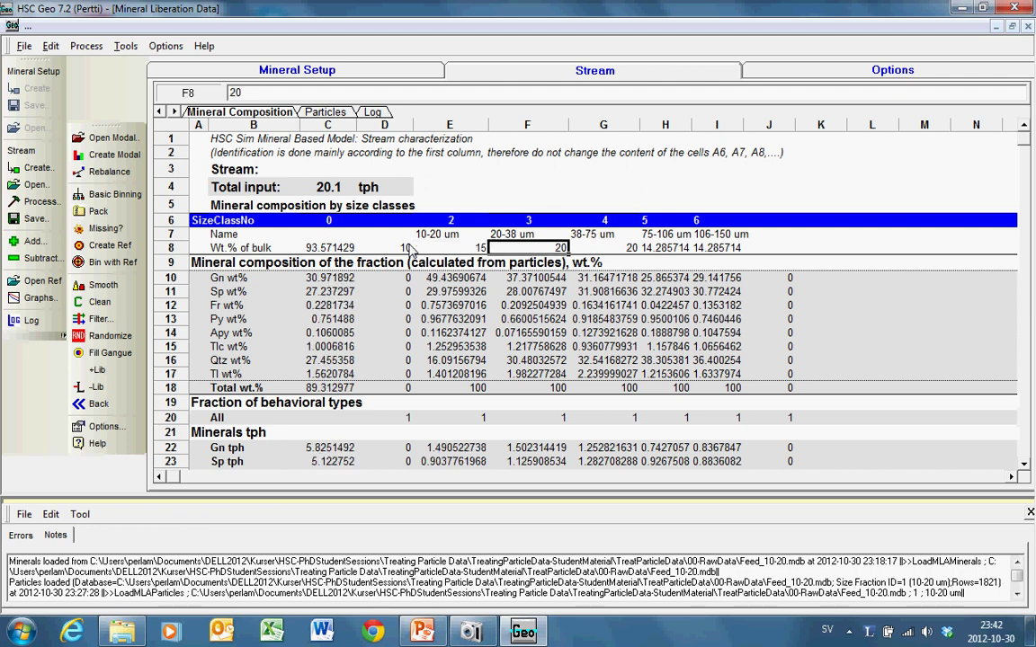
text(15)
key(Right)
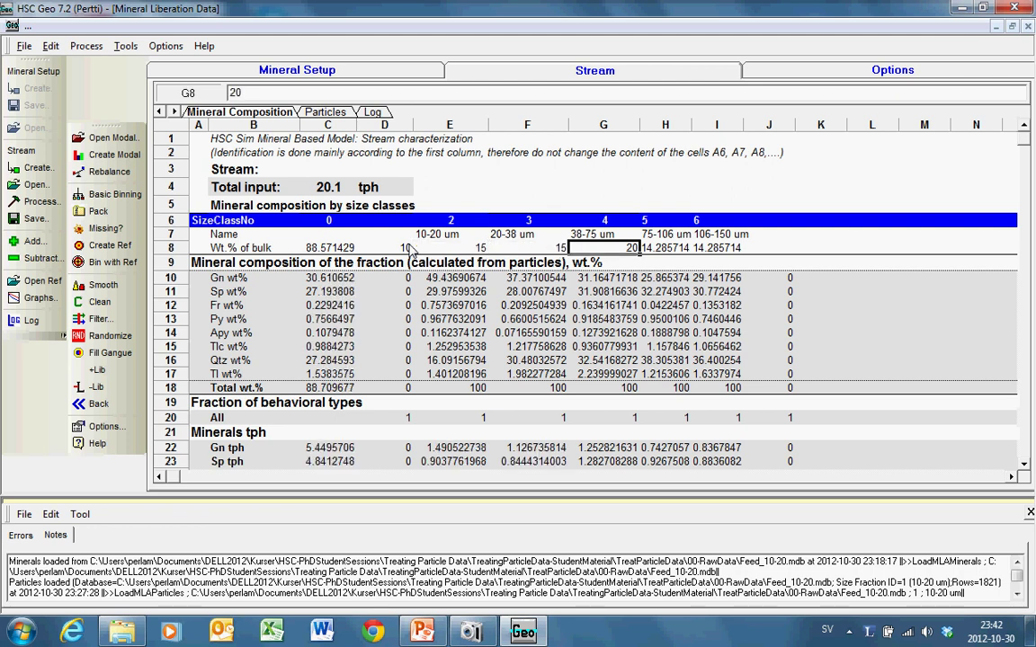
Set the Wt.% of bulk to 10 for 38-75, 75-106 and 106-150 um and for the unnamed last size class.
text(10)
key(Right)
text(10)
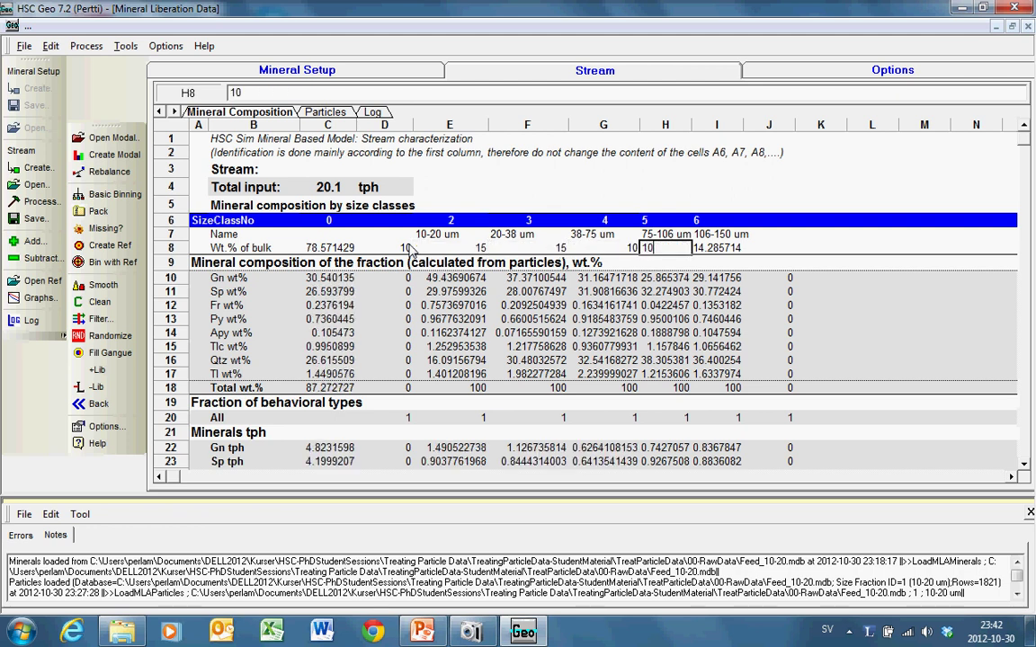
key(Right)
text(10)
key(Right)
text(10)
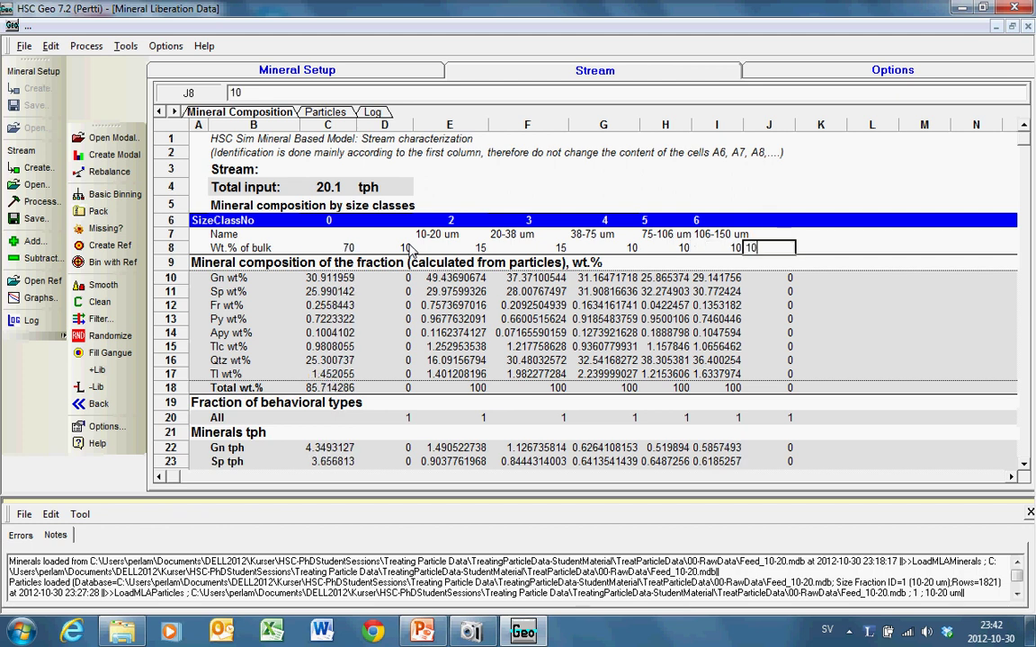
key(Return)
key(Up)
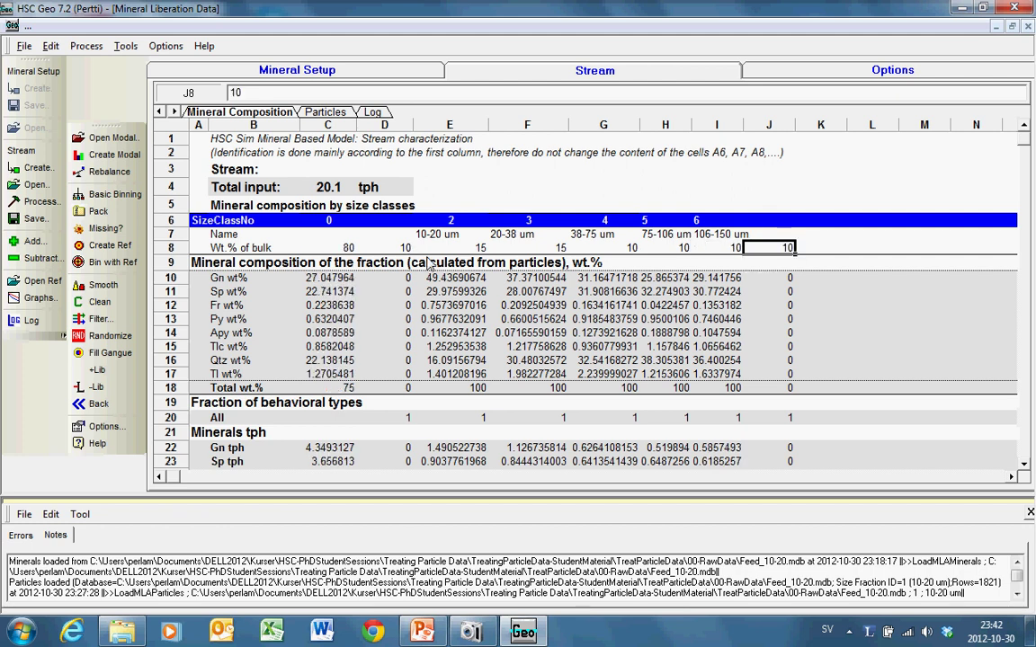
Change the Wt.% of bulk to 15 for 38-75, 75-106 and 106-150 um and for the unnamed first size class.
click(618, 251)
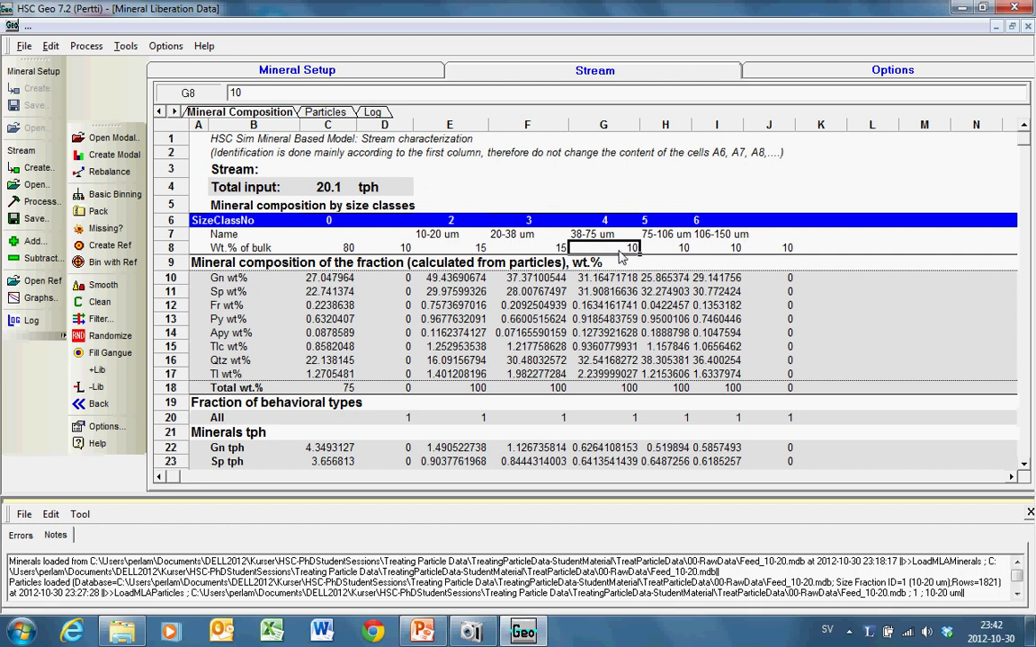
text(15)
key(Right)
text(15)
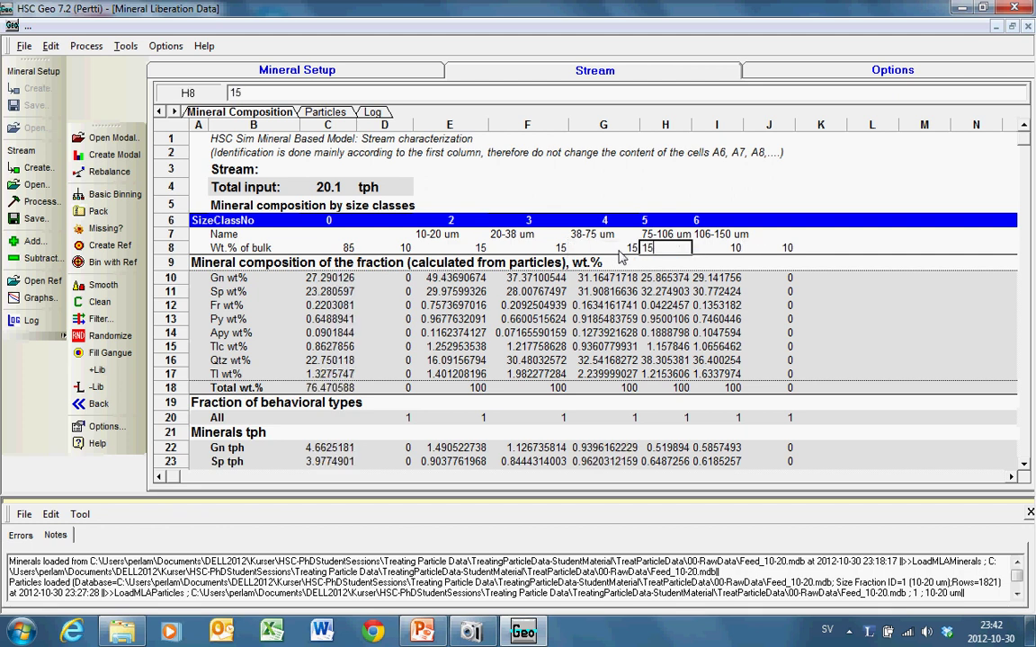
key(Right)
text(15)
key(Left)
key(Left)
key(Left)
key(Left)
key(Left)
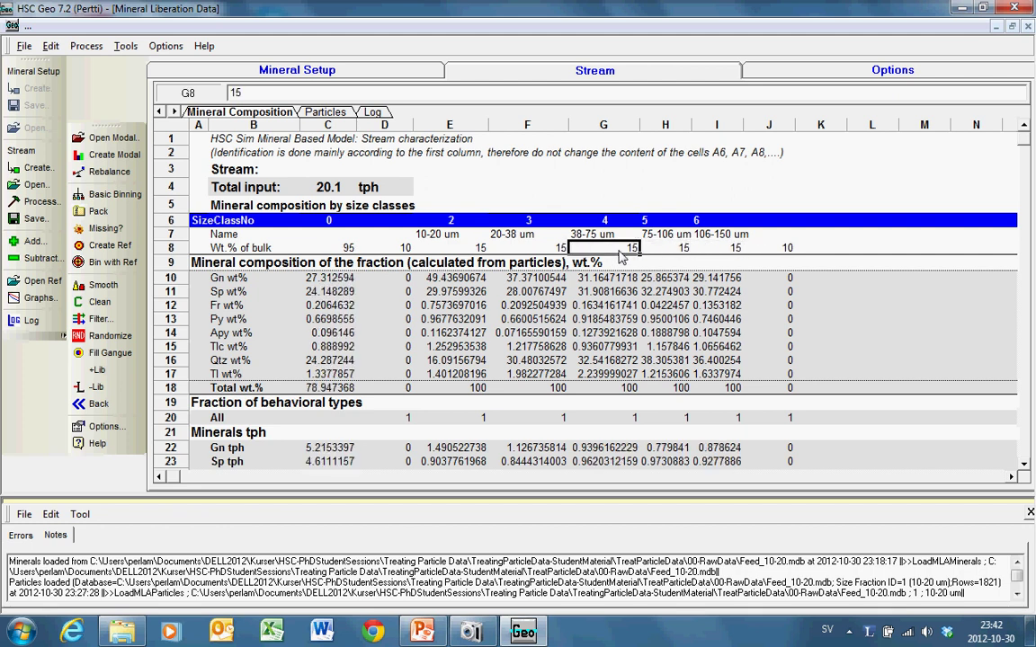
text(15)
key(Right)
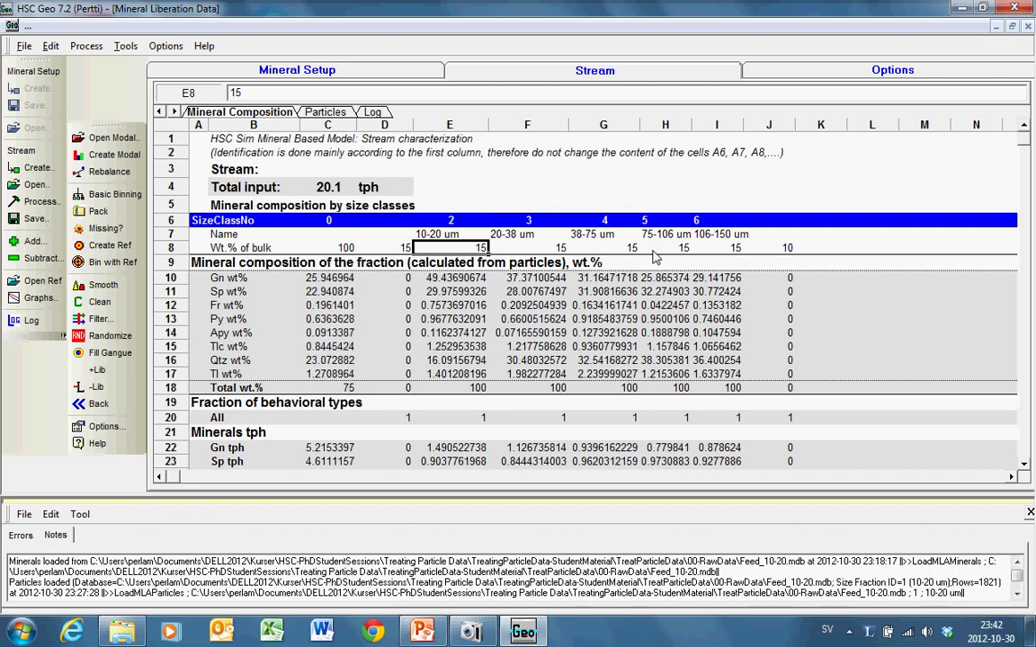
Examine the calculated mineral wt% values of the unnamed first, 10-20 um and 38-75 um size classes.
click(596, 280)
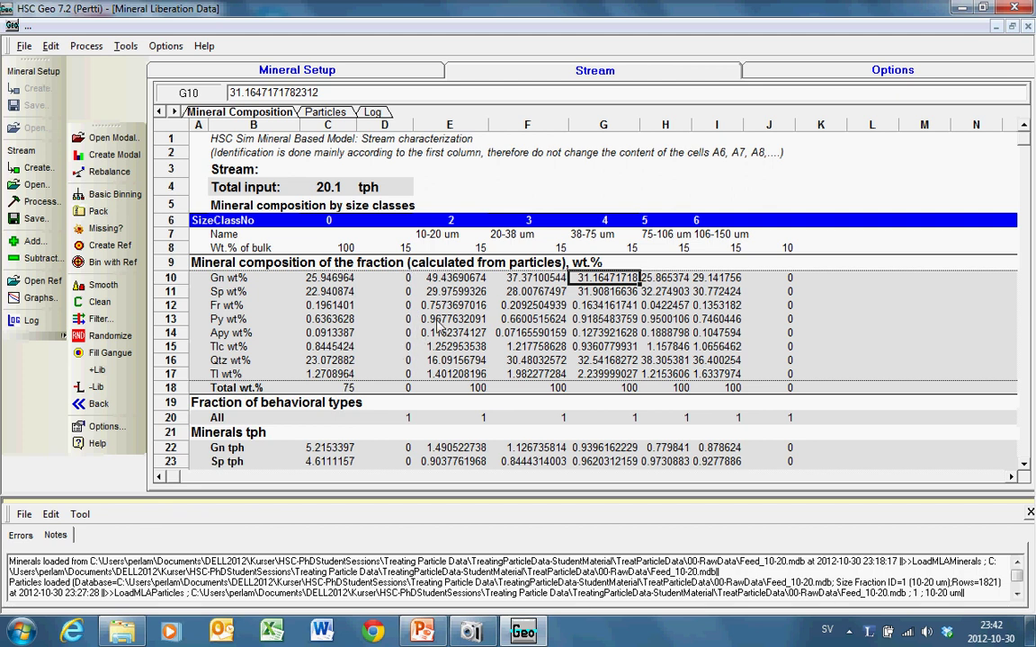
click(442, 281)
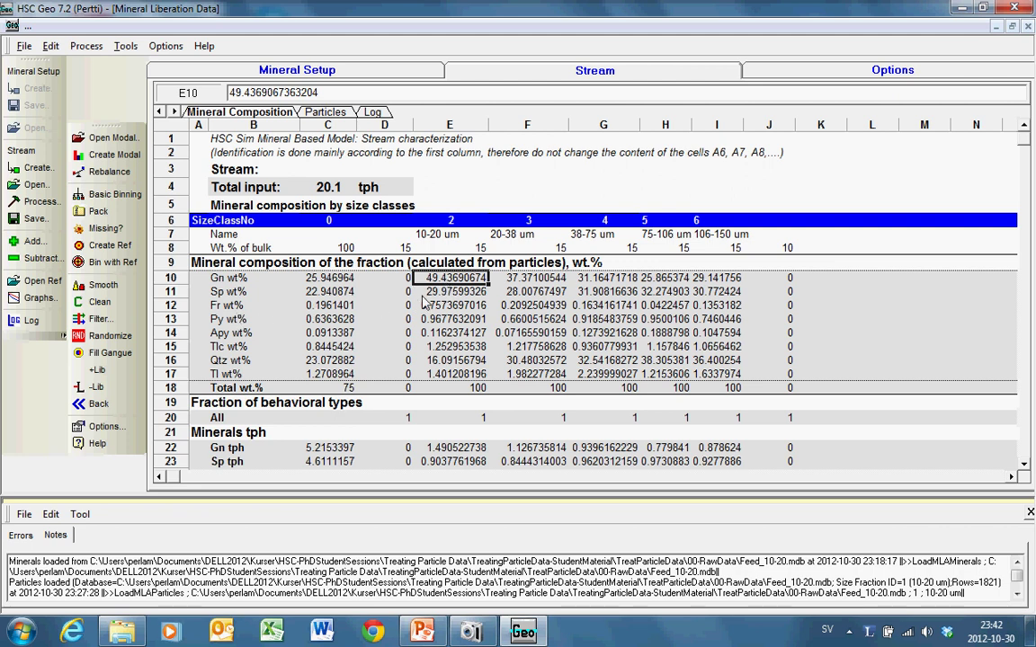
click(422, 297)
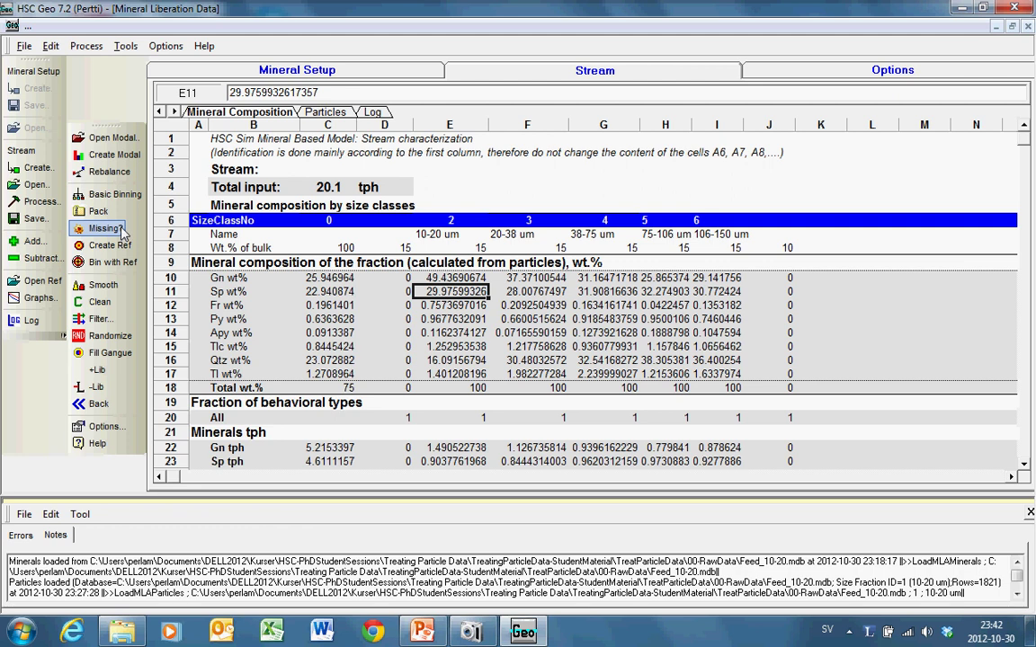
key(Down)
key(Left)
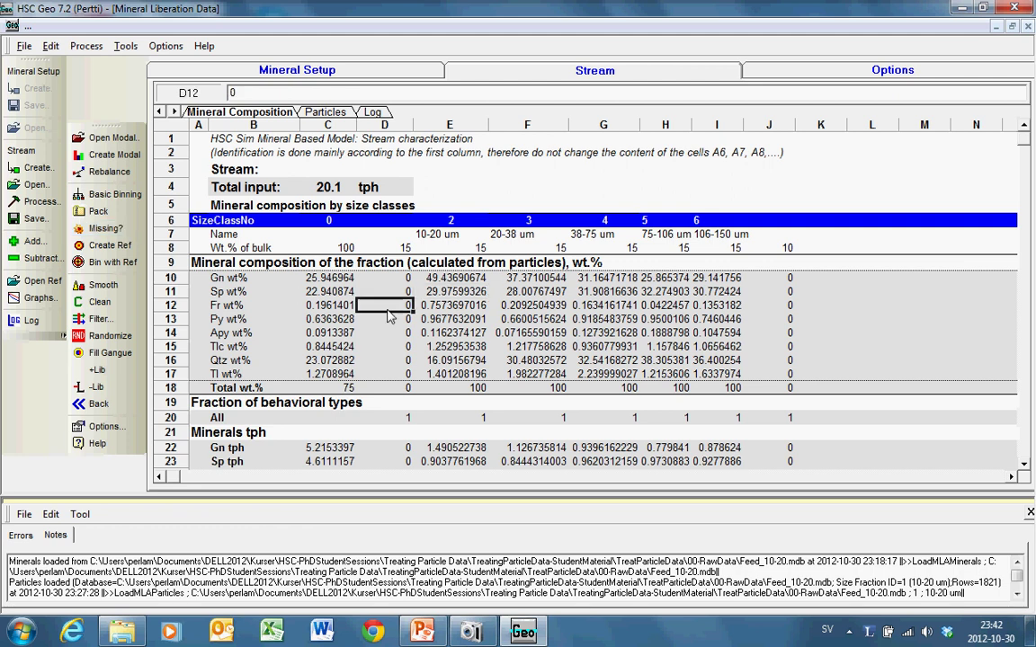
key(Up)
key(Up)
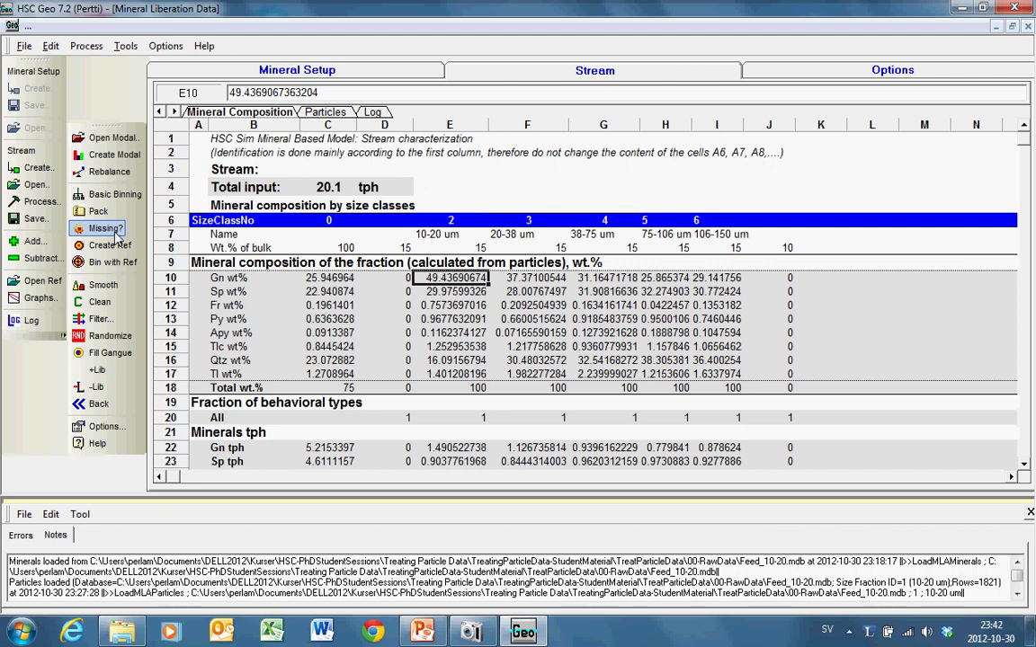
Create a modal composition sheet and check its input range for Gn to Tl across 0-10 um to 150-300 um.
click(114, 156)
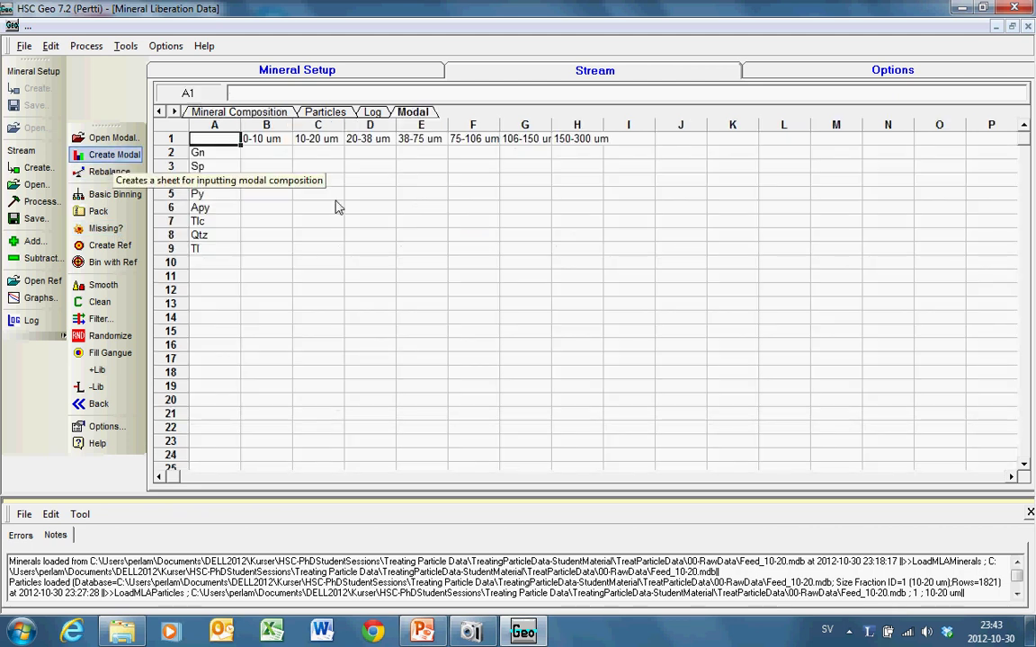
drag(257, 153, 566, 251)
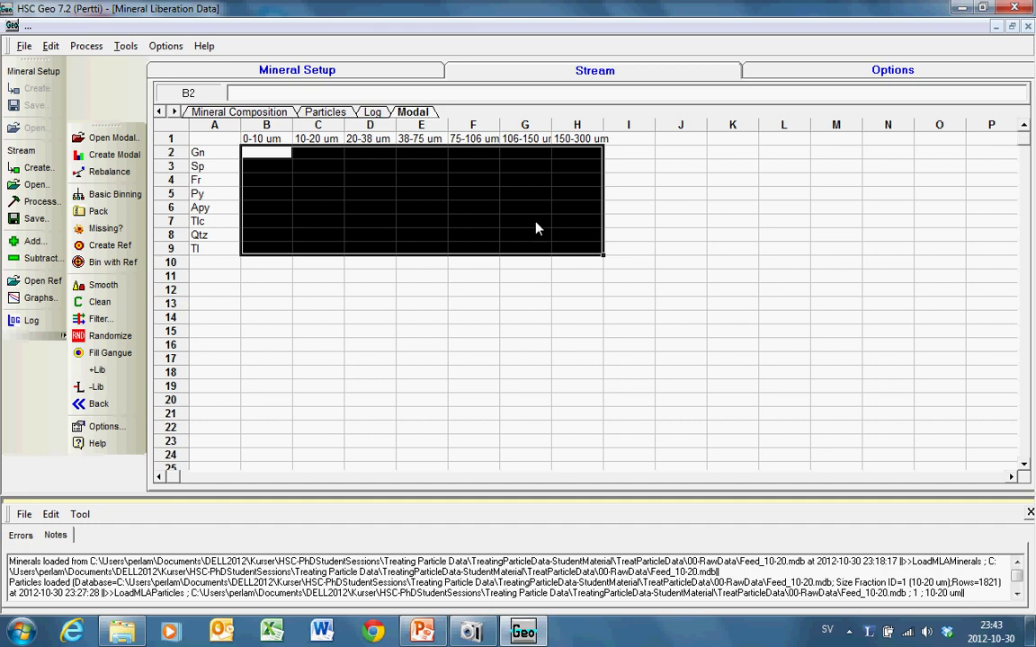
click(535, 223)
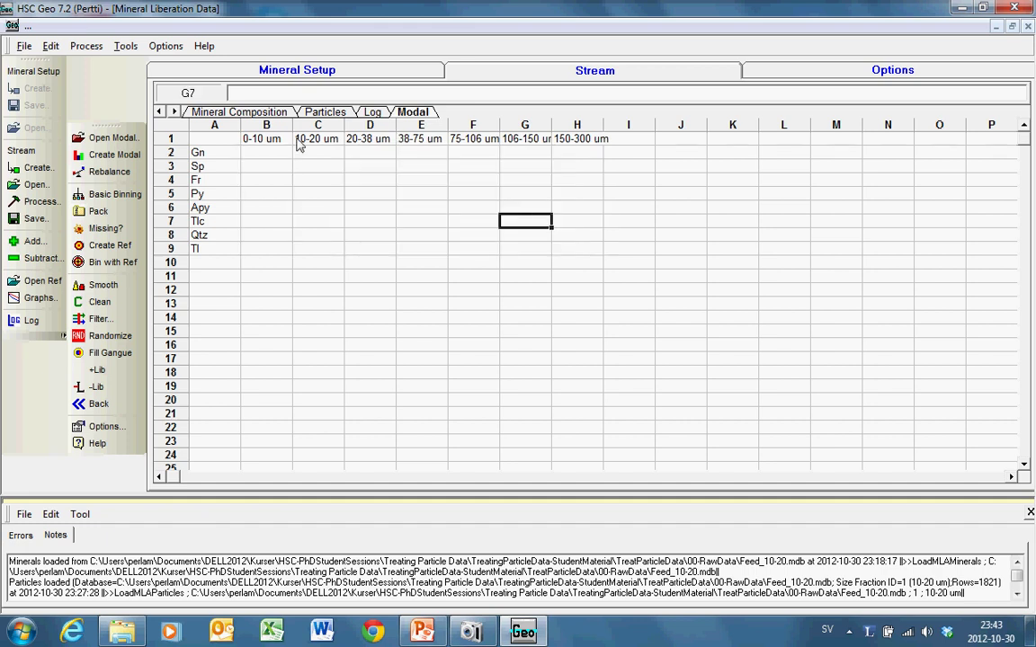
Copy the Gn to Tl wt% values of all seven size classes from Mineral Composition into the Modal sheet, starting at B2.
click(260, 113)
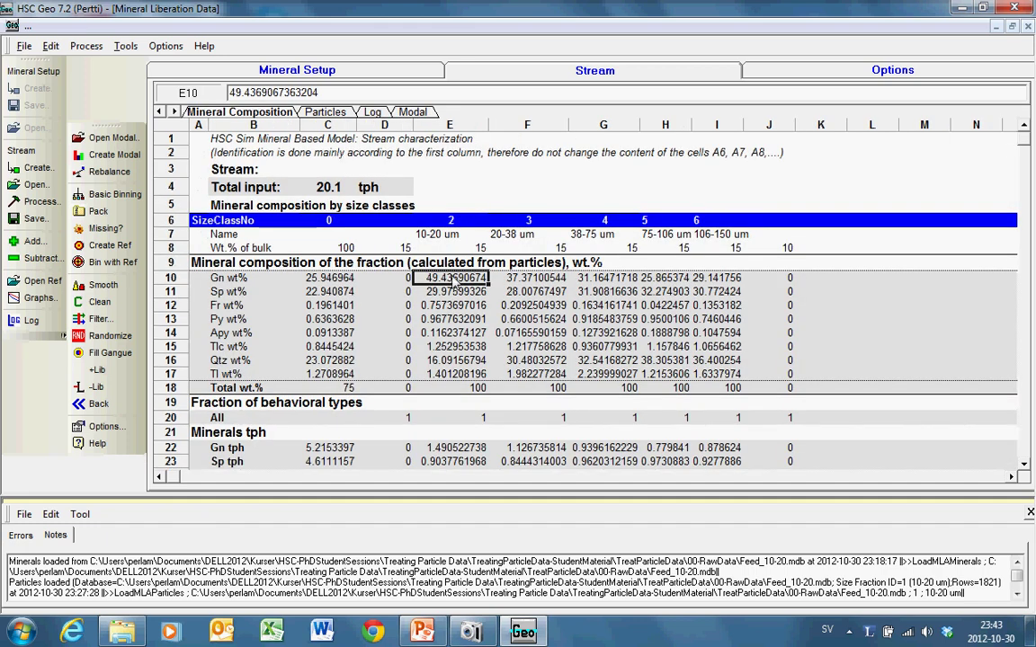
drag(404, 284, 776, 381)
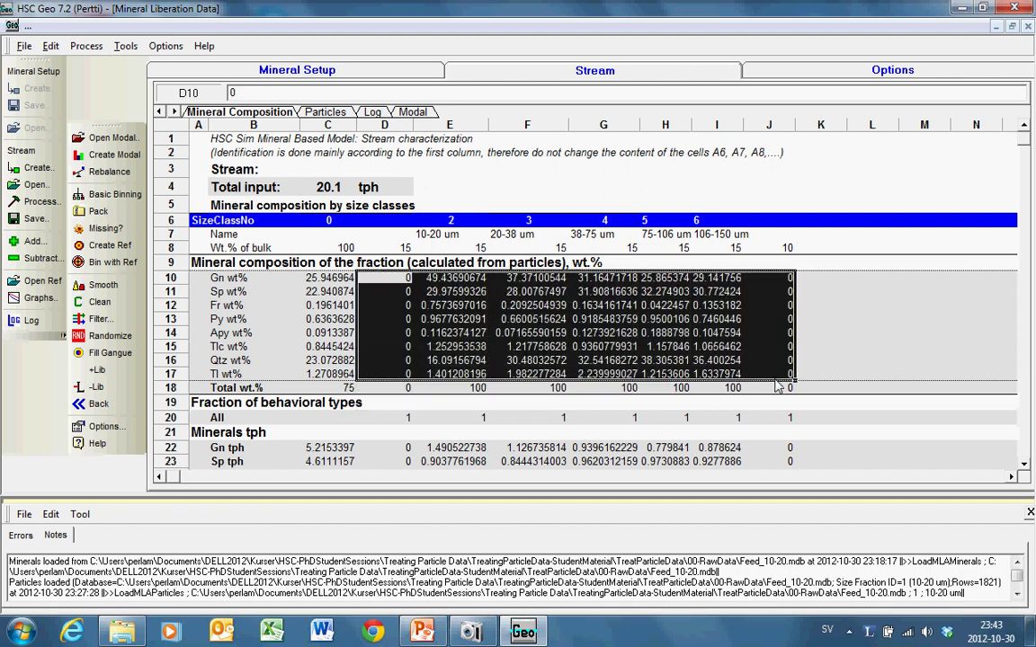
right_click(704, 339)
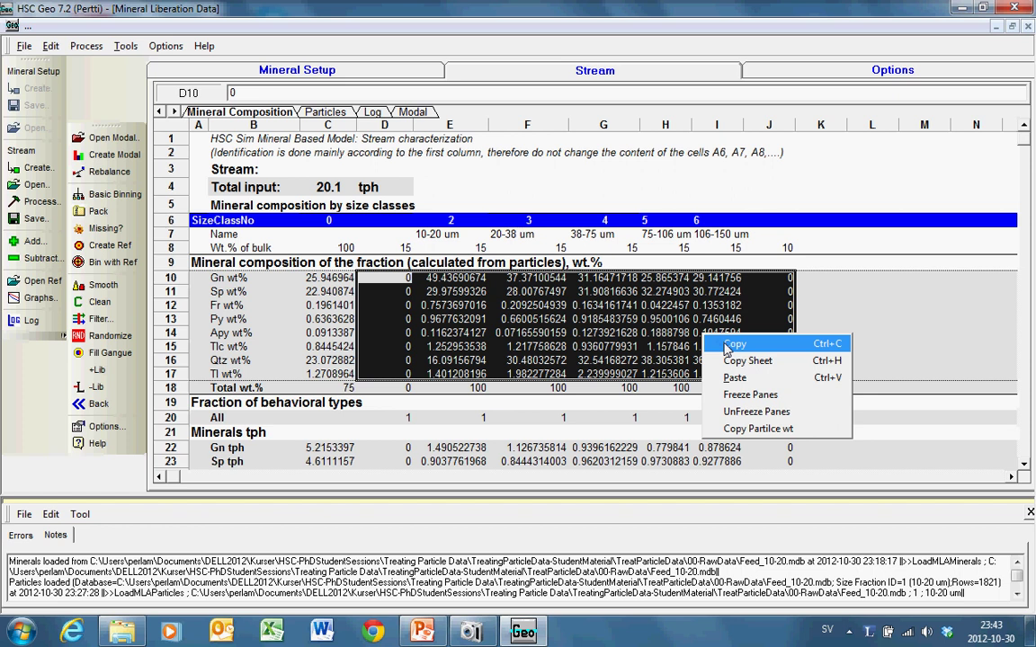
click(733, 344)
click(423, 120)
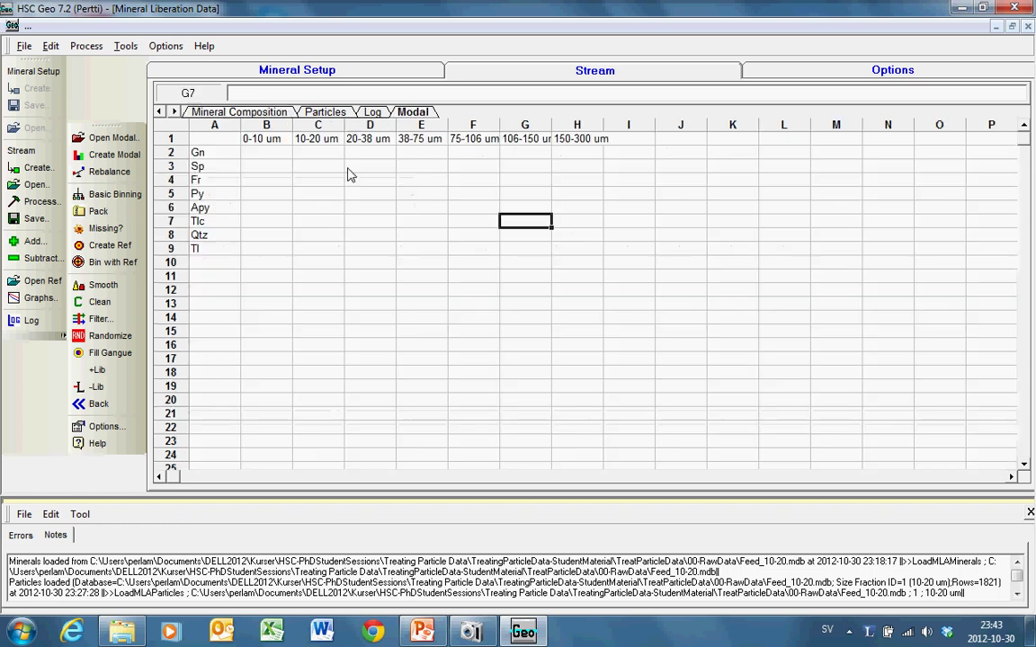
click(277, 155)
right_click(278, 156)
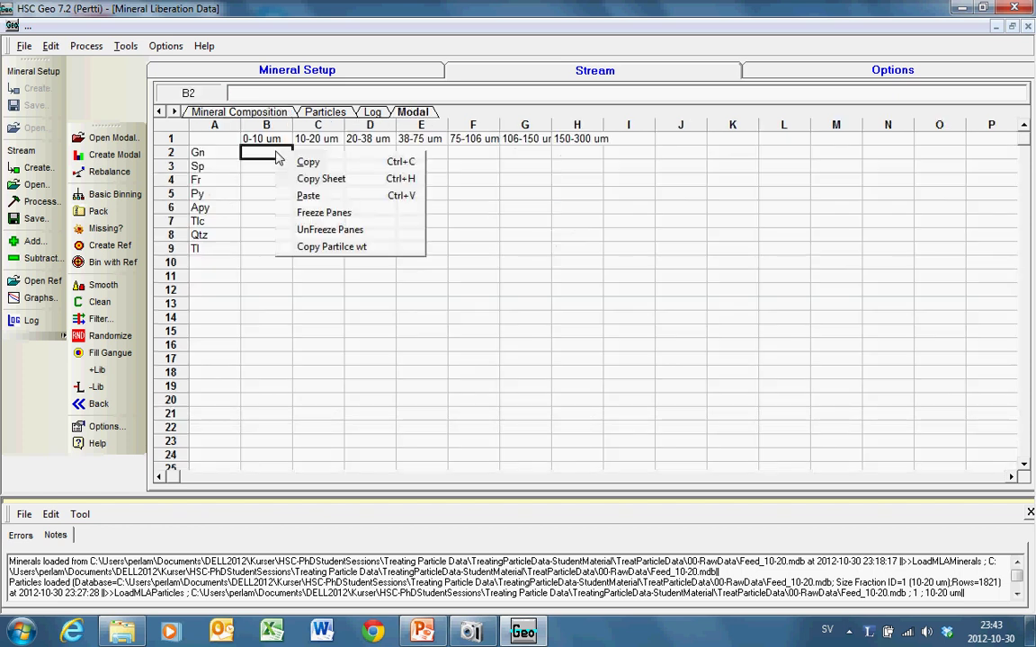
click(307, 195)
click(307, 196)
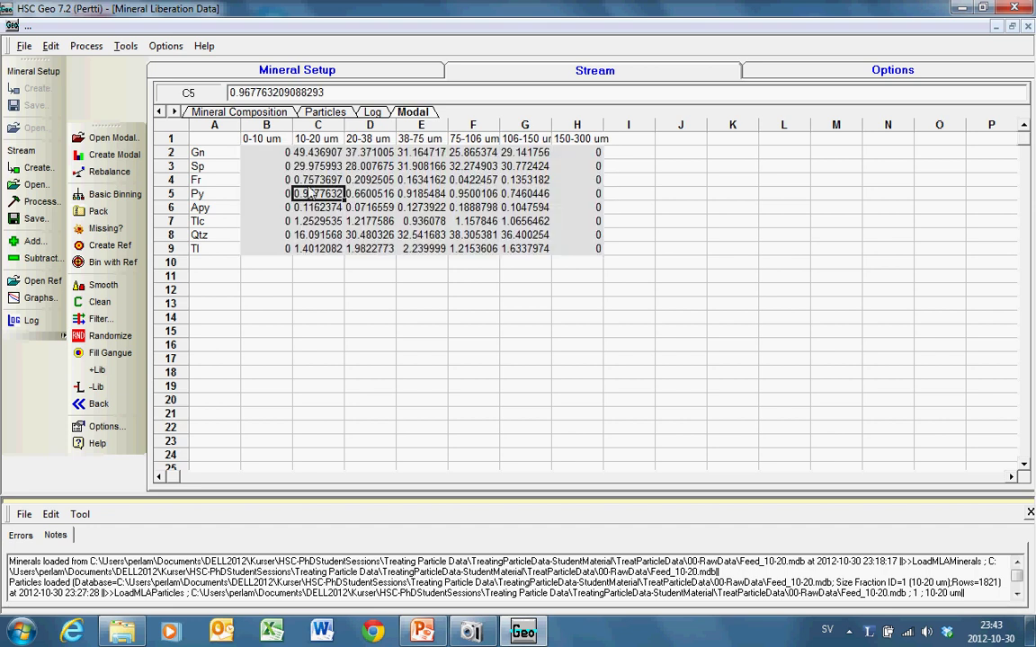
Copy the 10-20 um mineral values into the 0-10 um column of the Modal sheet.
drag(306, 155, 321, 250)
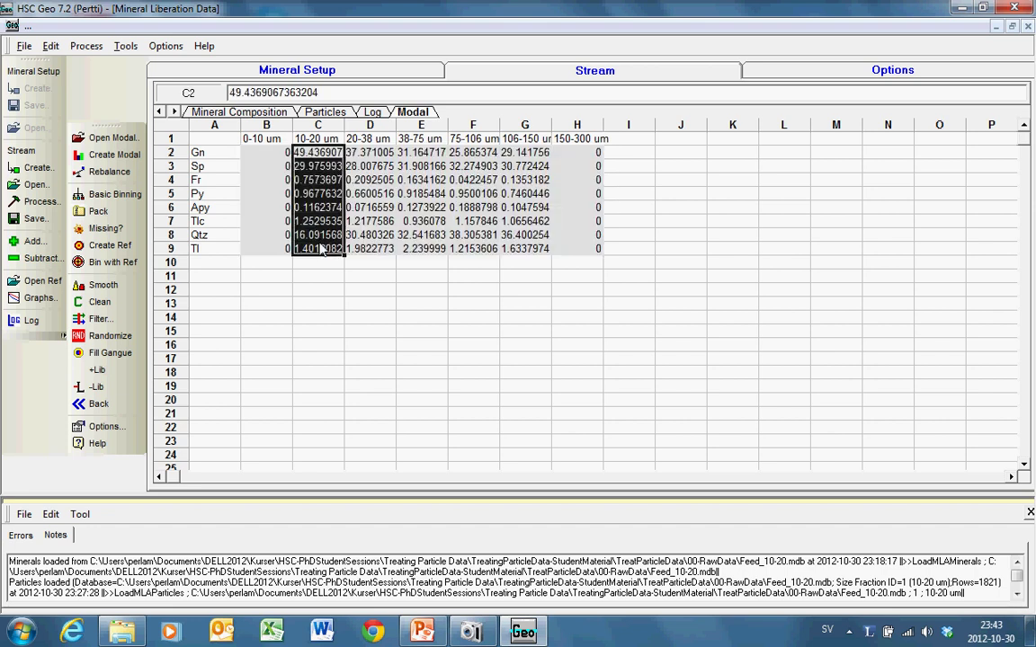
right_click(321, 253)
click(335, 258)
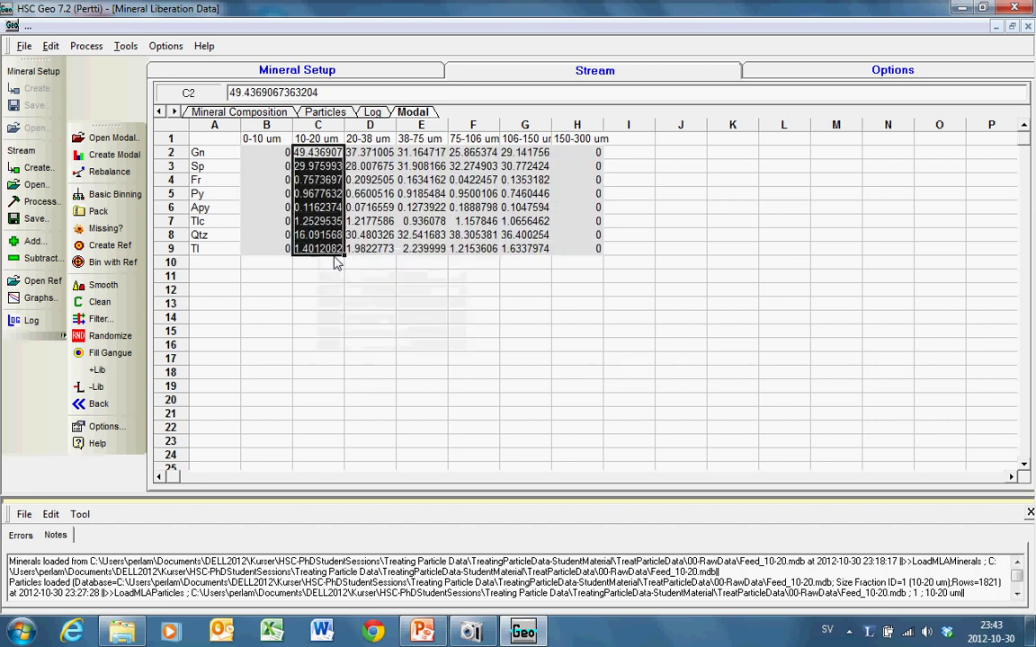
right_click(267, 159)
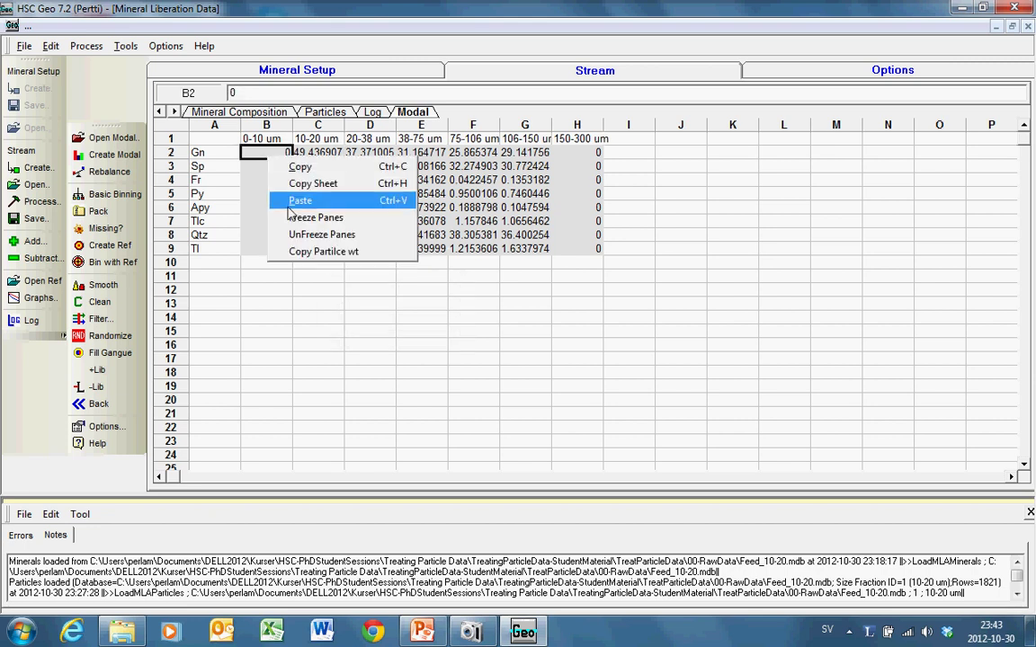
click(292, 206)
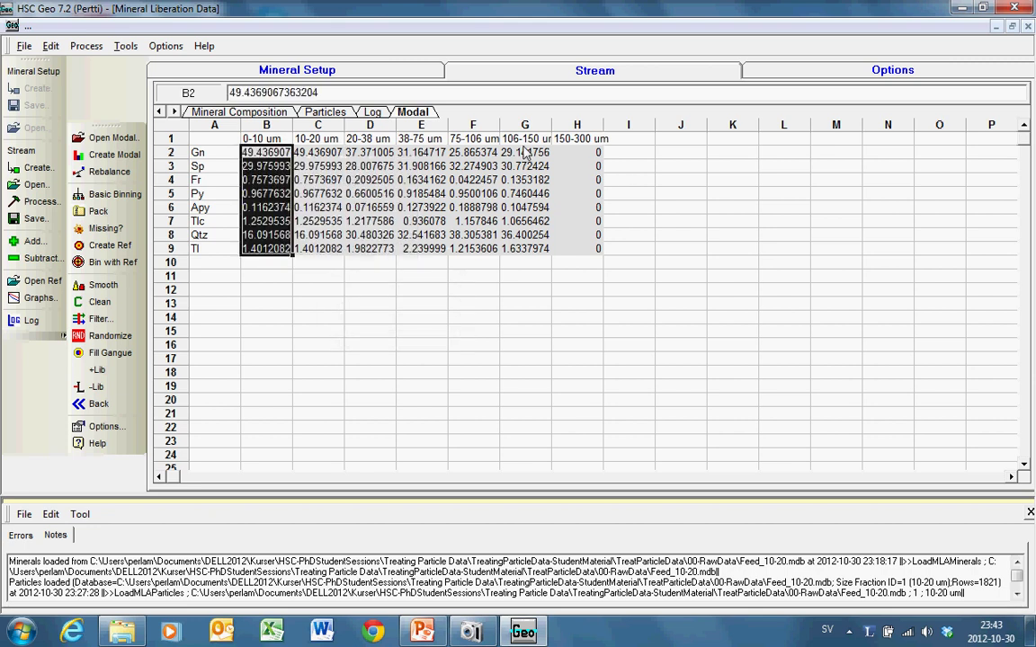
Copy the 106-150 um mineral values into the 150-300 um column of the Modal sheet.
drag(527, 158, 538, 252)
right_click(537, 251)
click(557, 259)
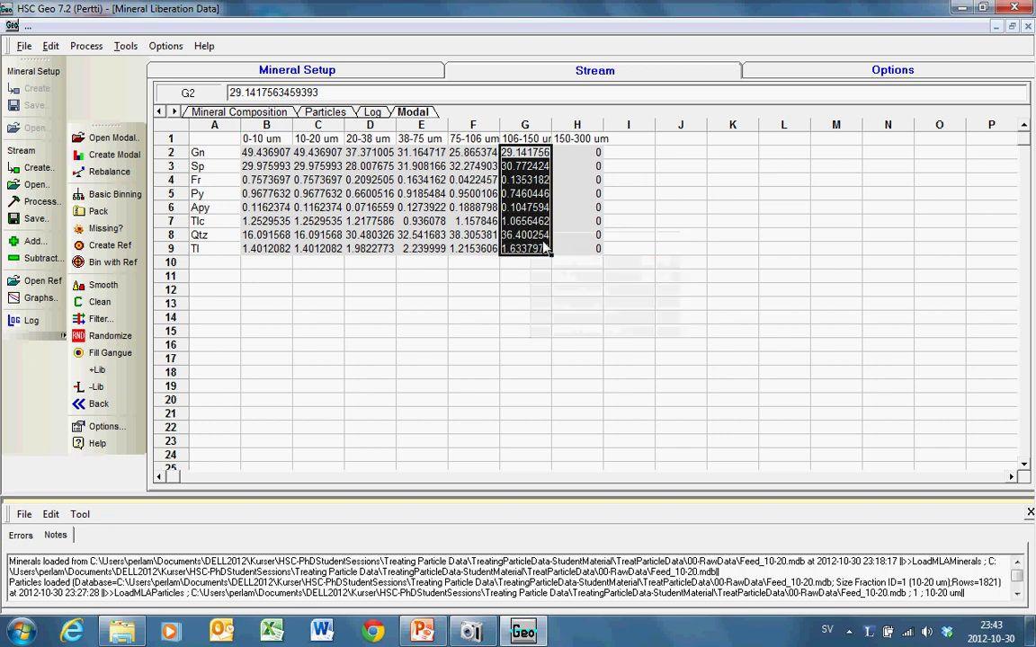
click(580, 154)
right_click(581, 154)
click(607, 197)
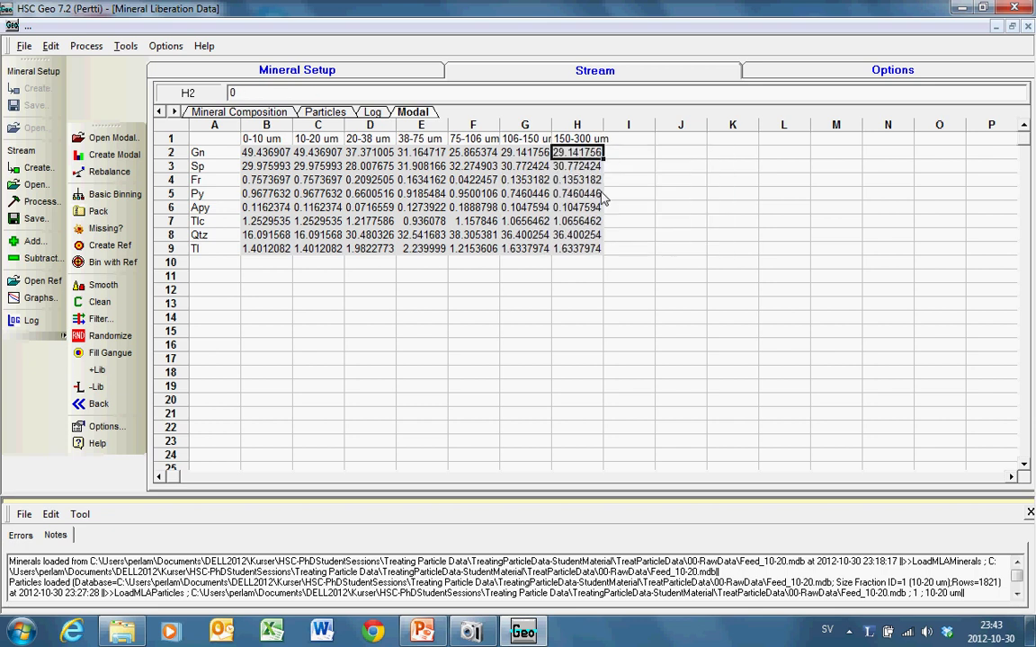
Review the Modal sheet's mineral values across the size classes, especially the 0-10 um and 10-20 um columns.
click(567, 181)
key(Left)
key(Left)
key(Left)
key(Left)
key(Left)
key(Left)
key(Left)
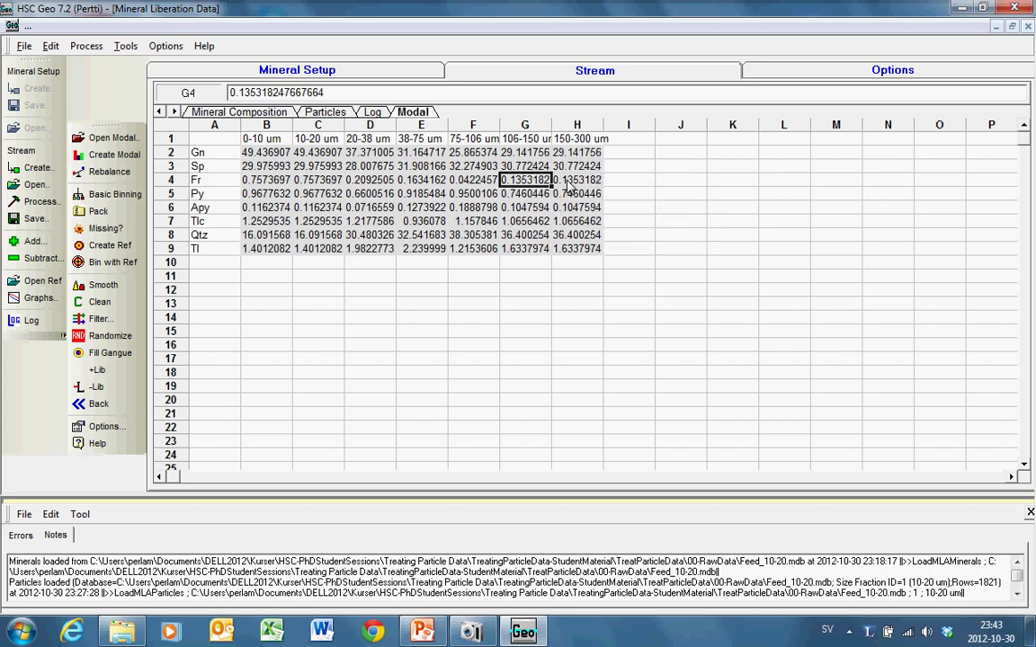
key(Up)
key(Up)
key(Up)
key(Right)
key(Down)
key(Right)
key(Down)
key(Up)
key(Down)
key(Down)
key(Down)
key(Down)
key(Down)
key(Down)
key(Down)
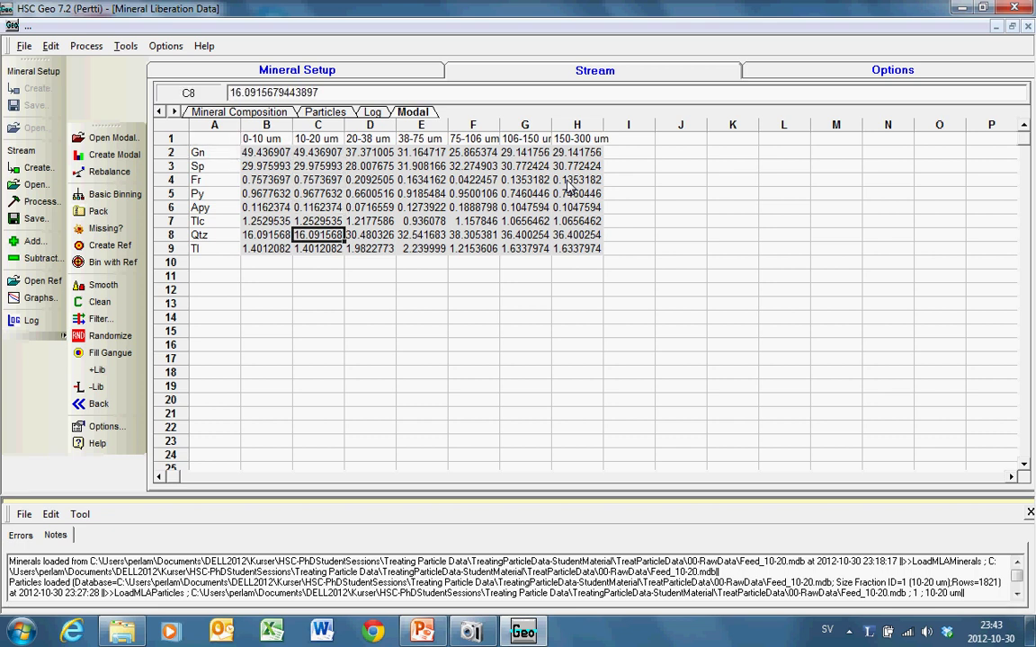
key(Up)
key(Up)
key(Up)
key(Up)
key(Up)
key(Up)
key(Up)
key(Right)
key(Left)
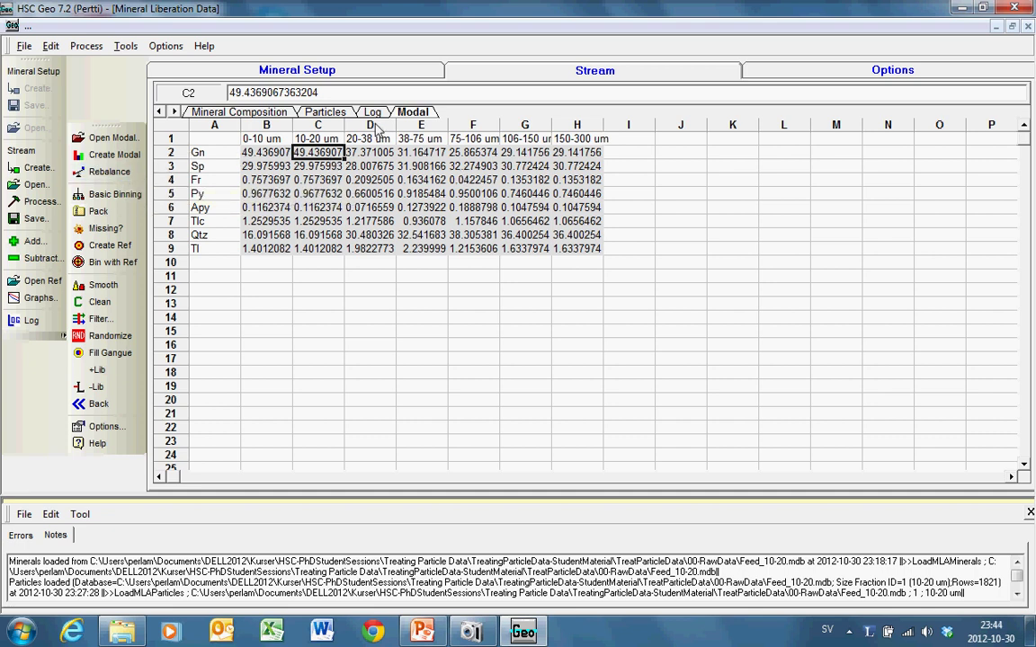
Return to the mineral composition and generate the missing 0-10 um and 150-300 um size classes for the stream.
click(271, 117)
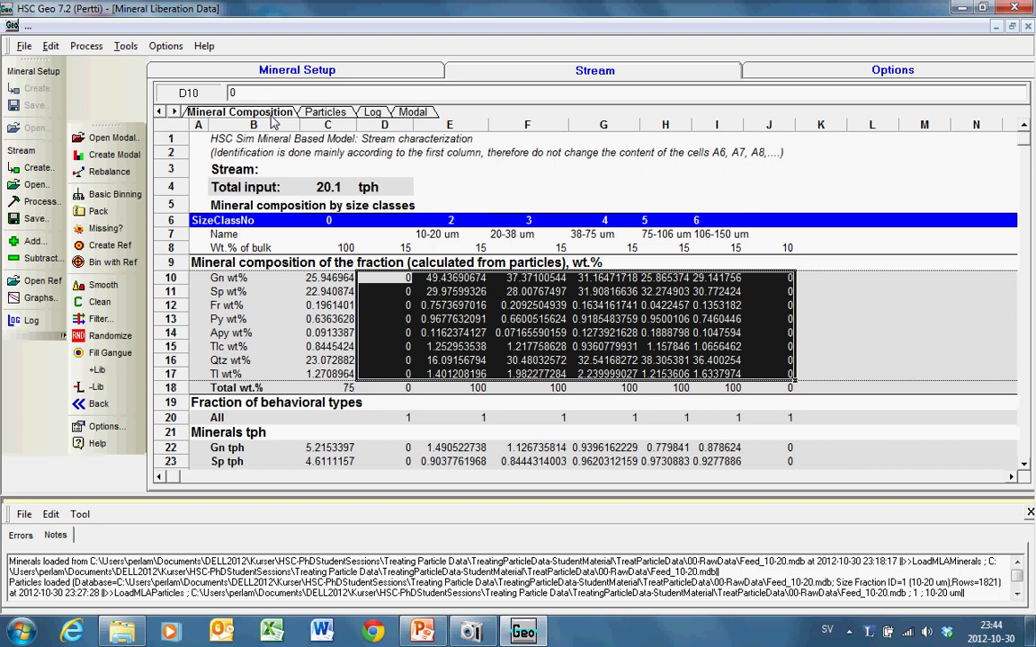
click(449, 292)
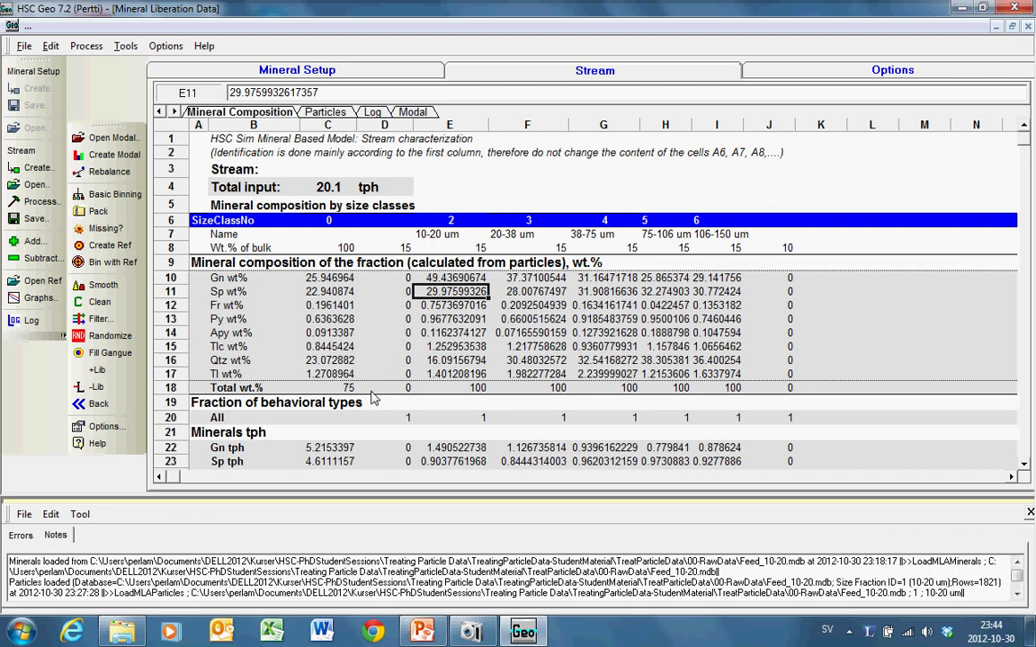
click(106, 229)
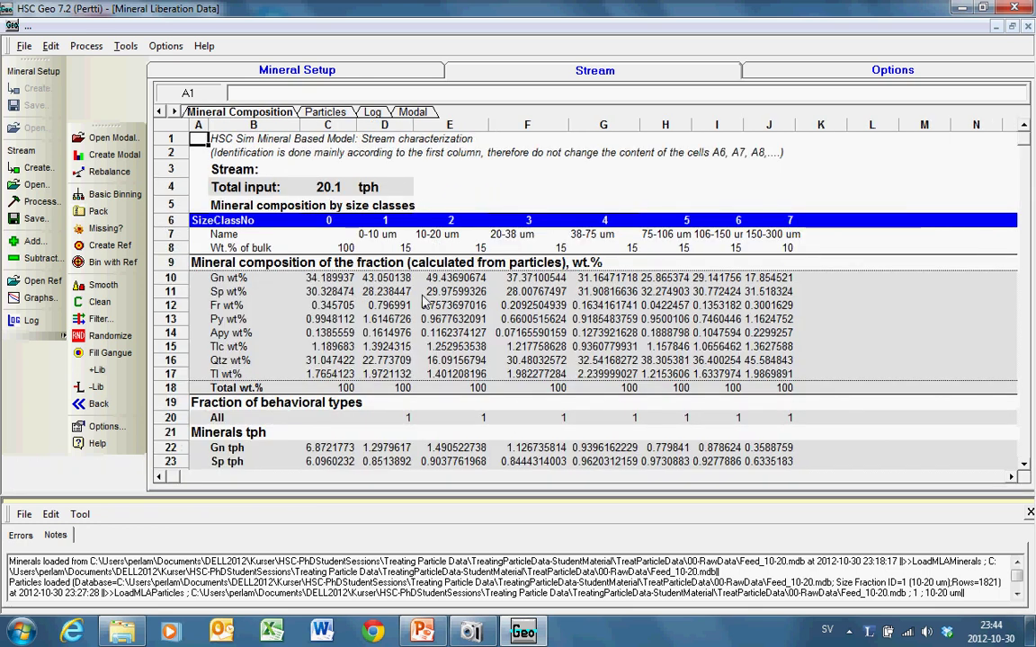
Compare the stream's 0-10 um Gn content with the Modal sheet, and rebalance the stream to the modal composition.
click(394, 279)
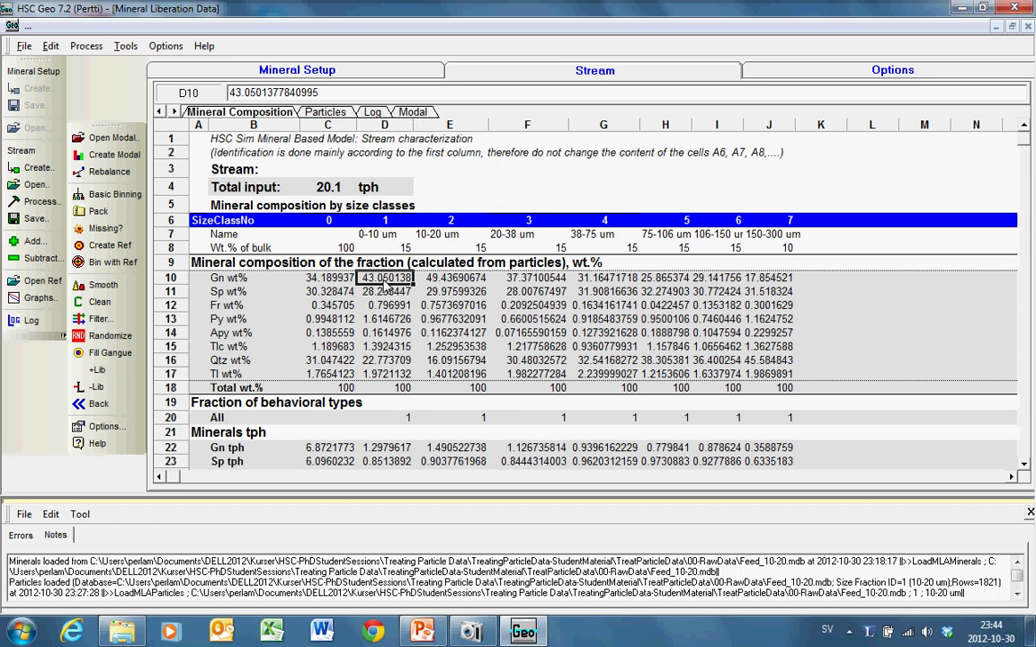
click(417, 114)
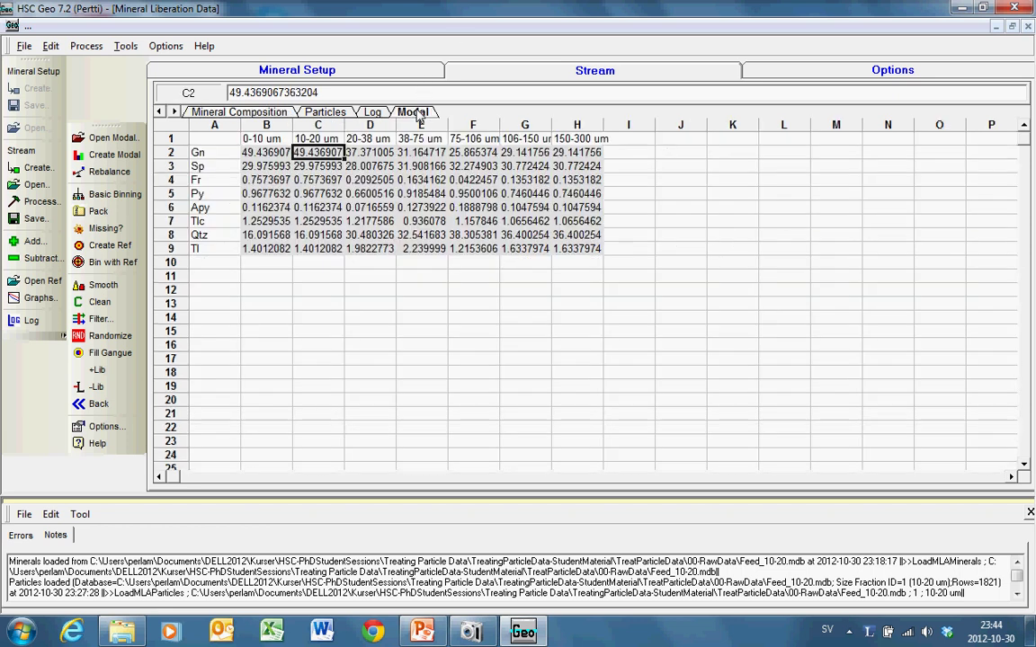
click(275, 154)
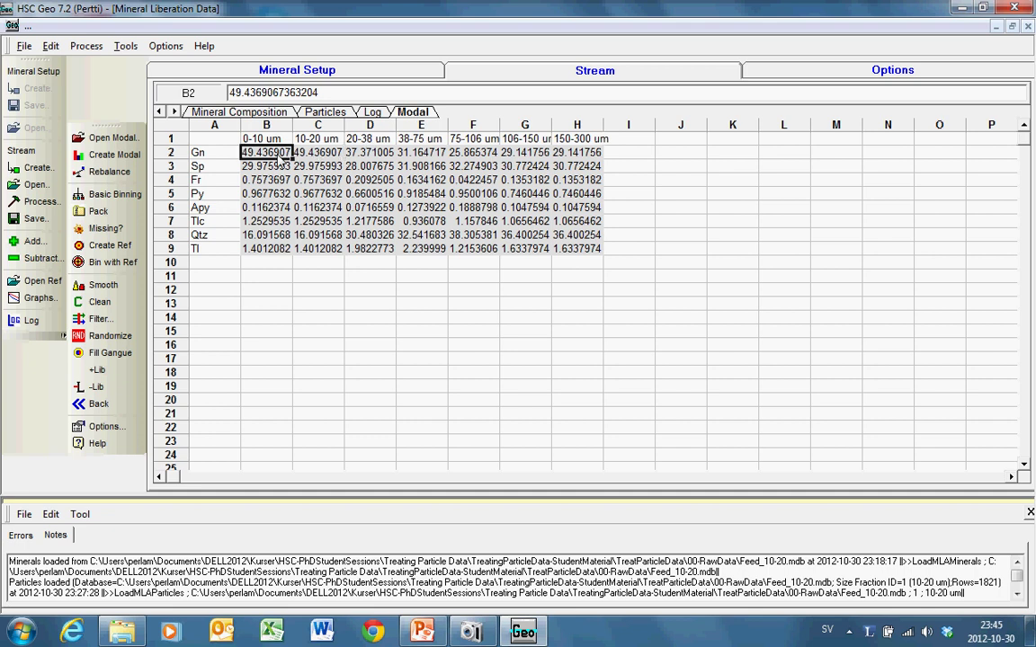
click(247, 113)
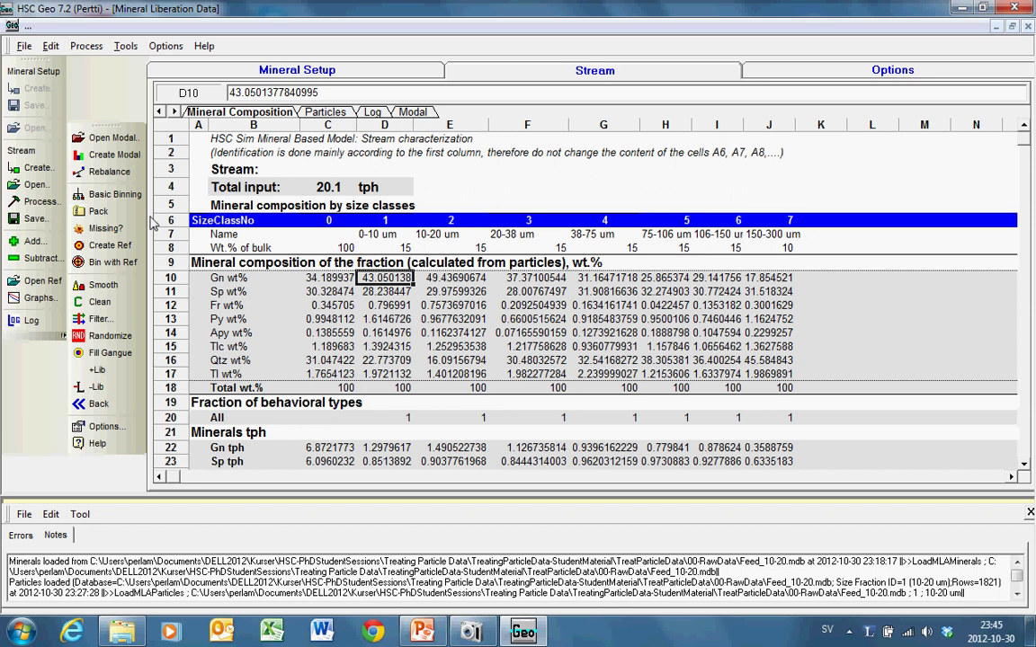
click(109, 171)
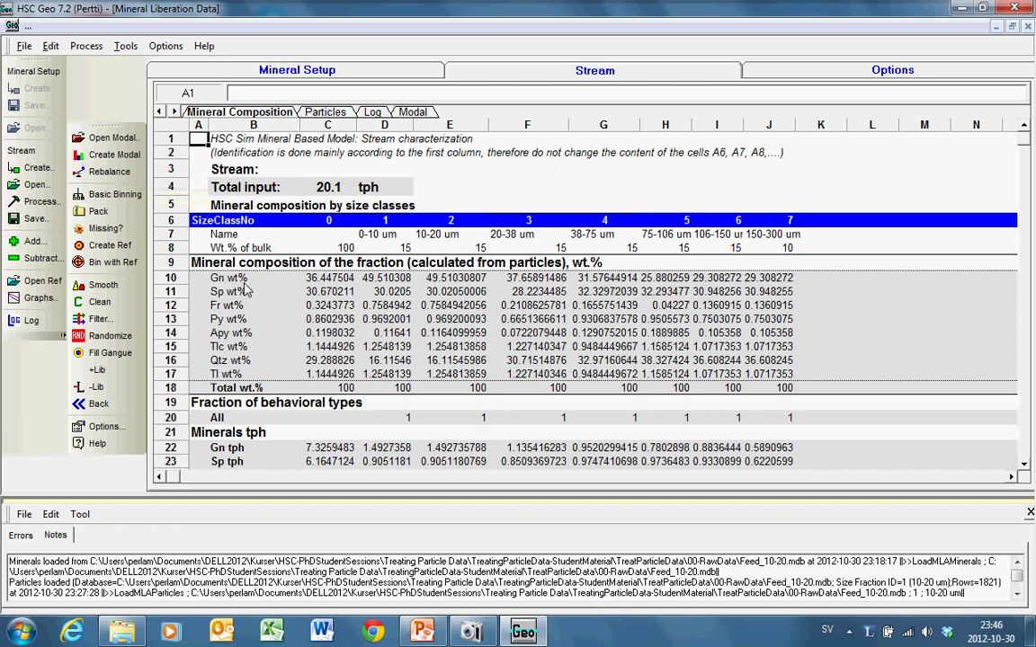
click(429, 310)
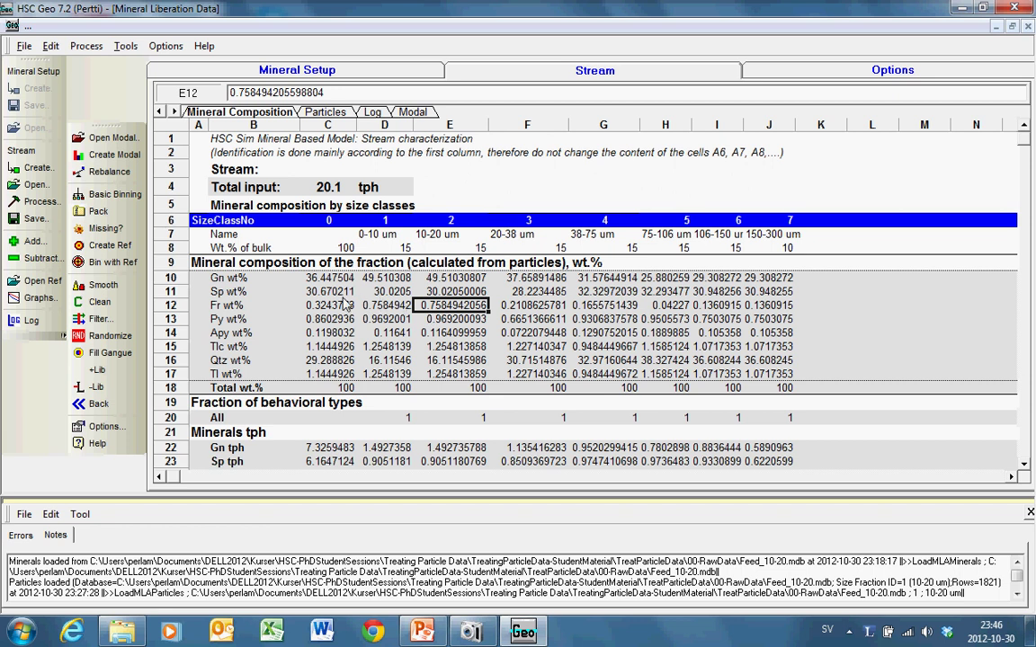
Save the rebalanced stream as Feed_3.xls in the 00-RawData folder.
click(43, 201)
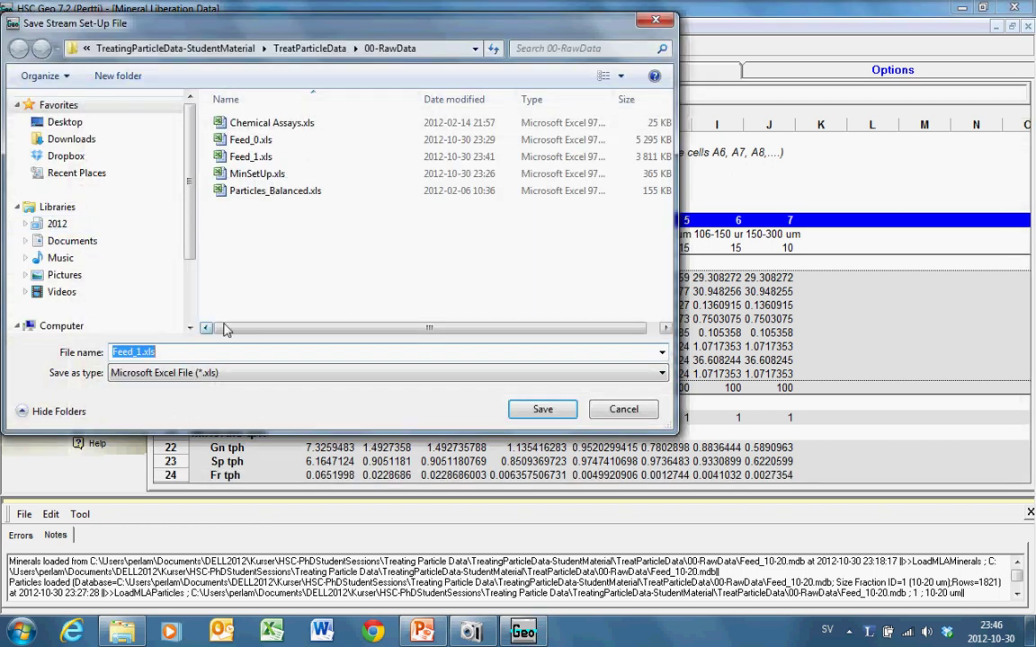
click(208, 357)
key(Left)
key(Left)
key(Left)
key(Left)
key(BackSpace)
text(3)
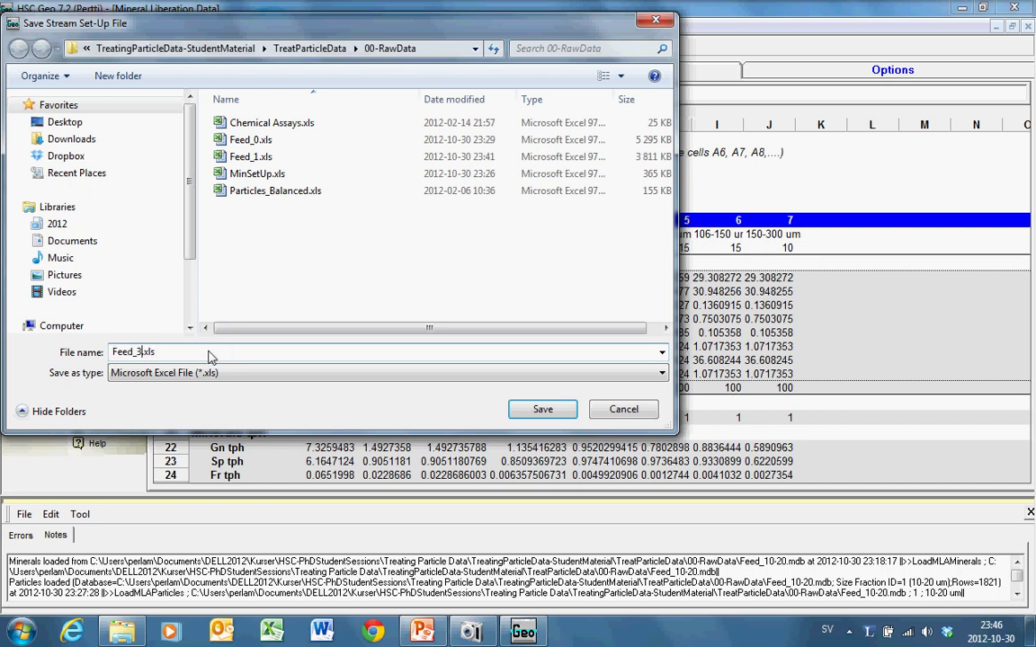
click(541, 408)
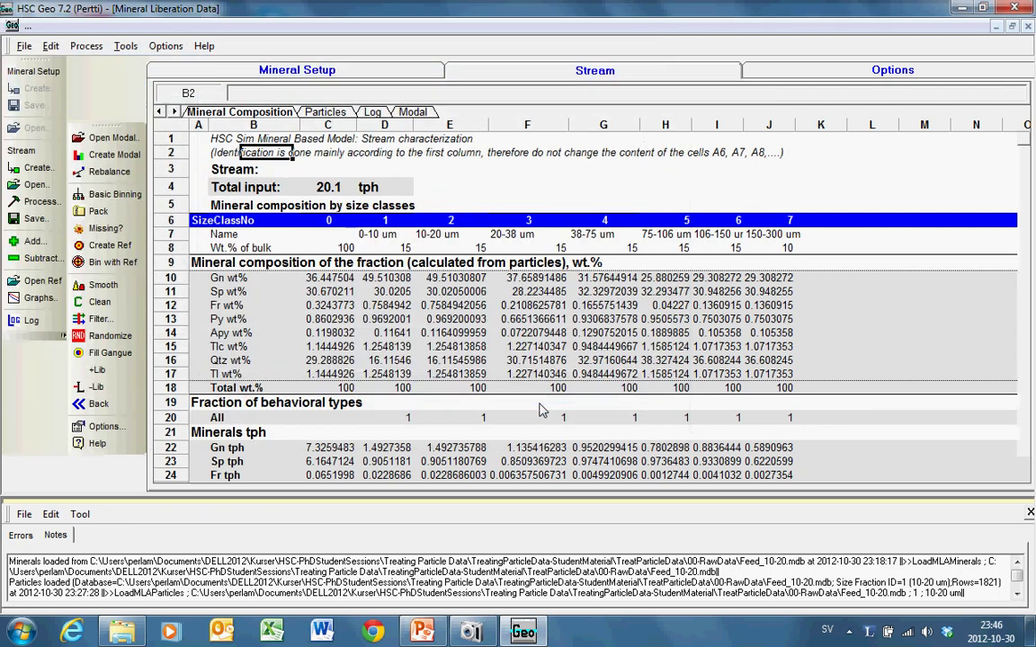
Open the graphs and property tables of the rebalanced stream.
click(528, 337)
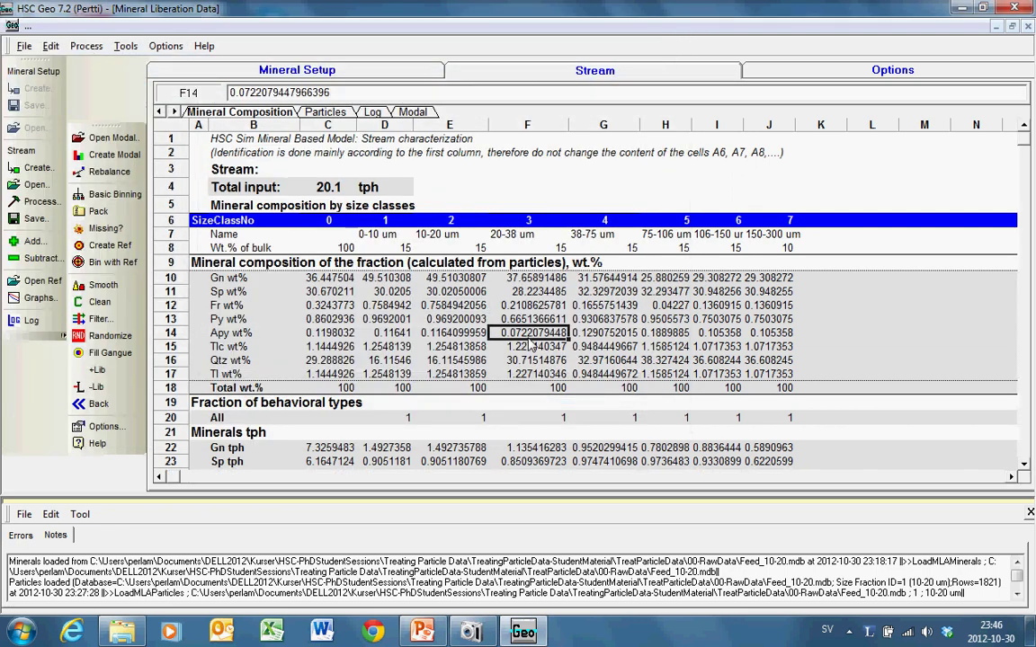
click(485, 308)
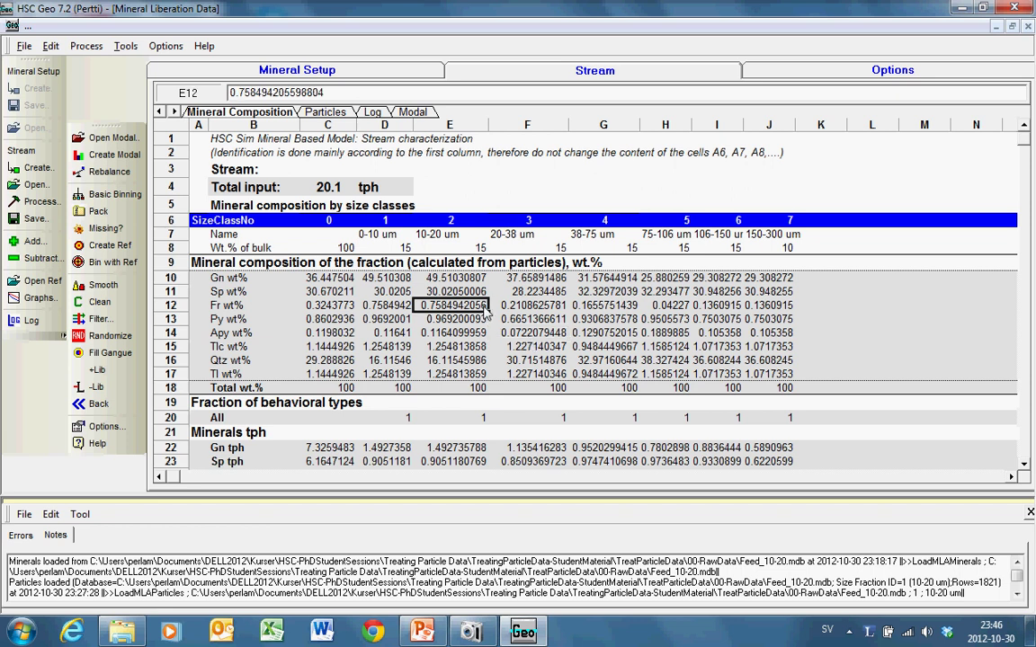
click(48, 303)
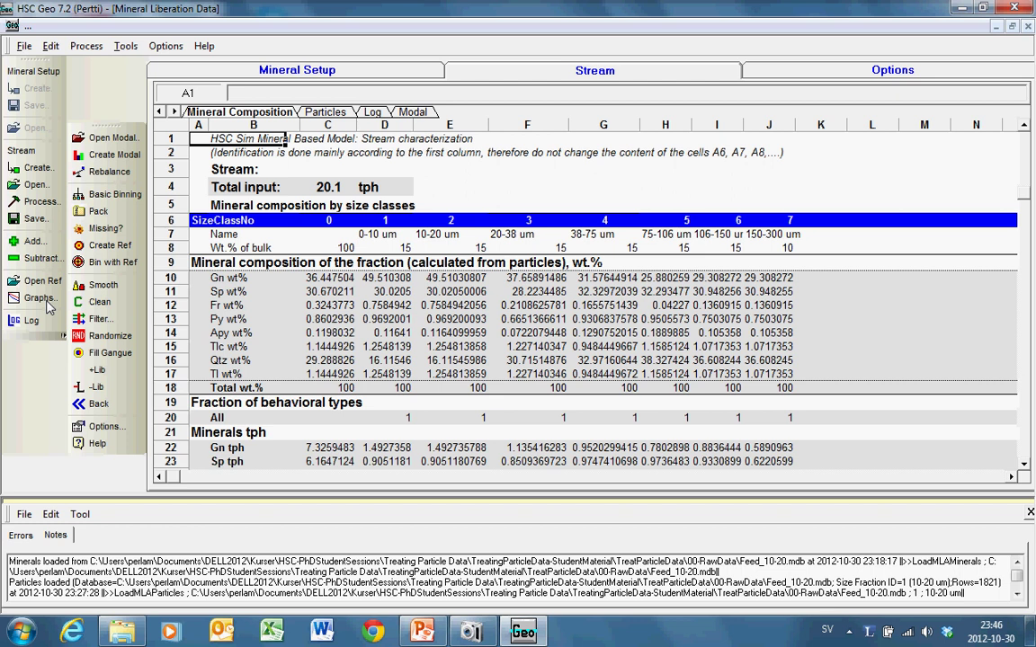
click(48, 304)
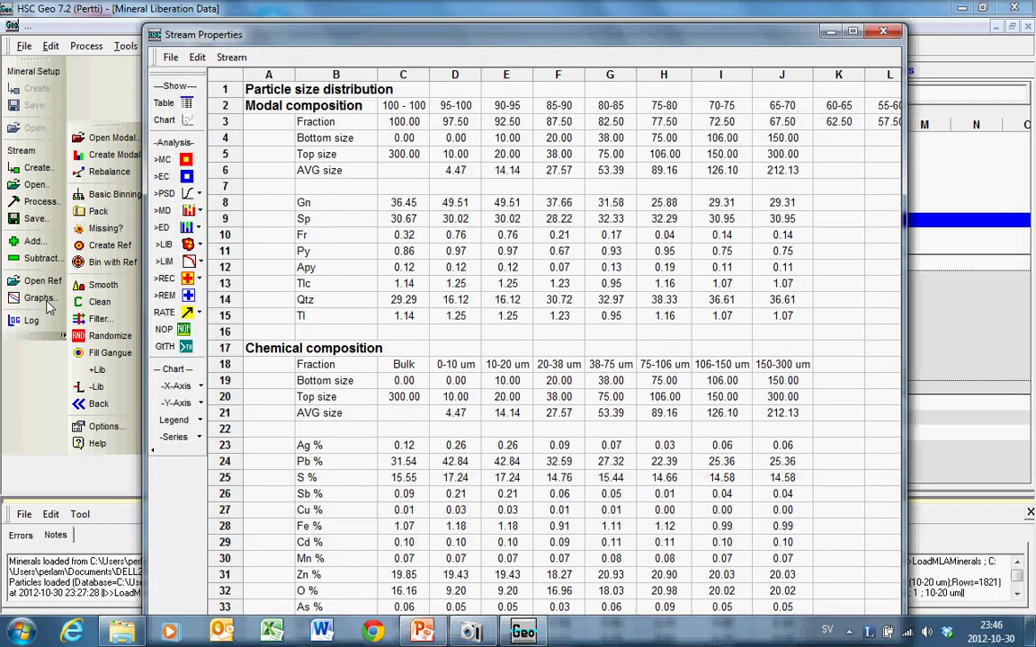
drag(371, 46, 348, 24)
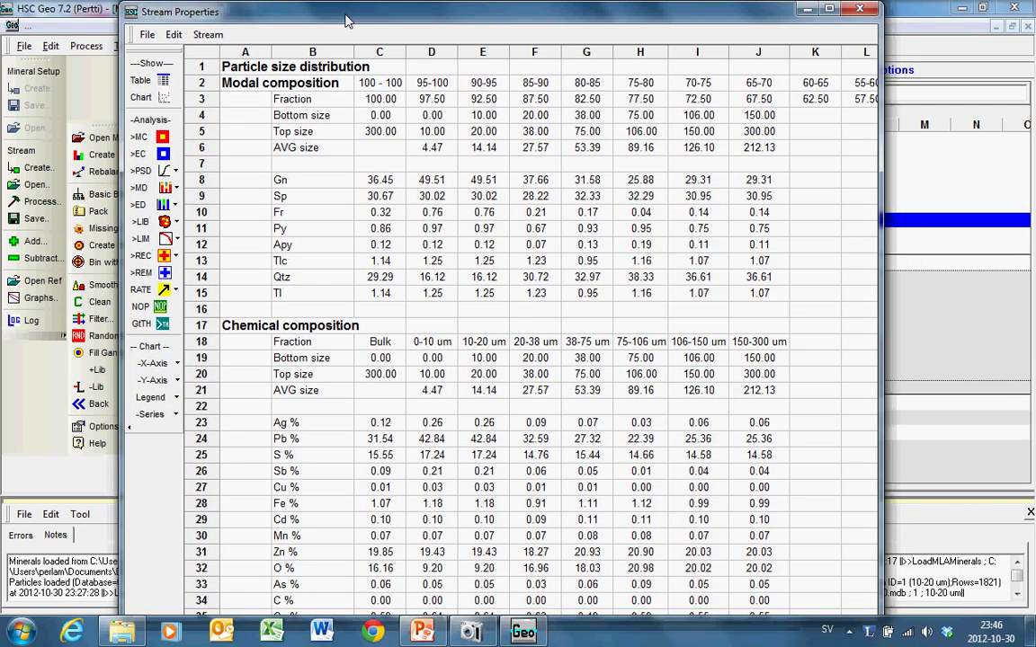
View the stream's charts of mineral composition, chemical composition and particle size distribution.
click(144, 97)
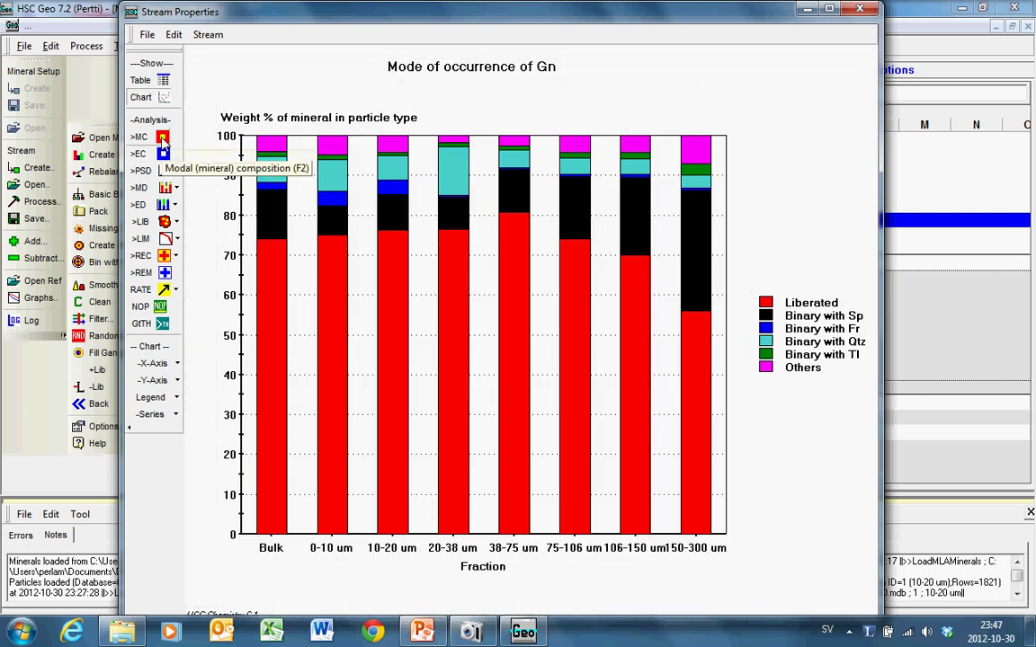
click(163, 139)
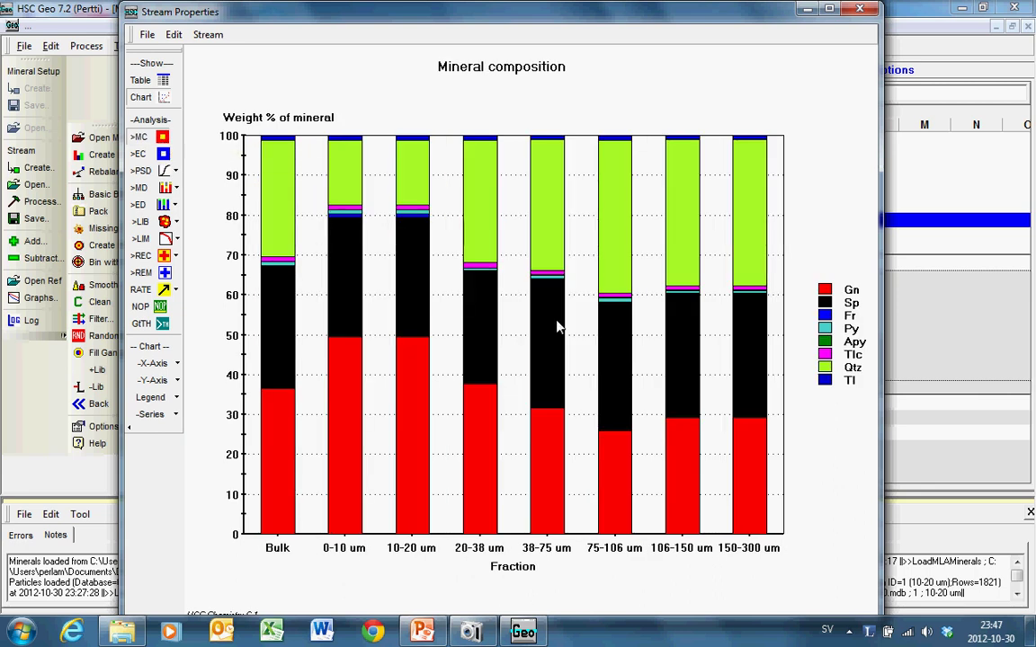
click(163, 156)
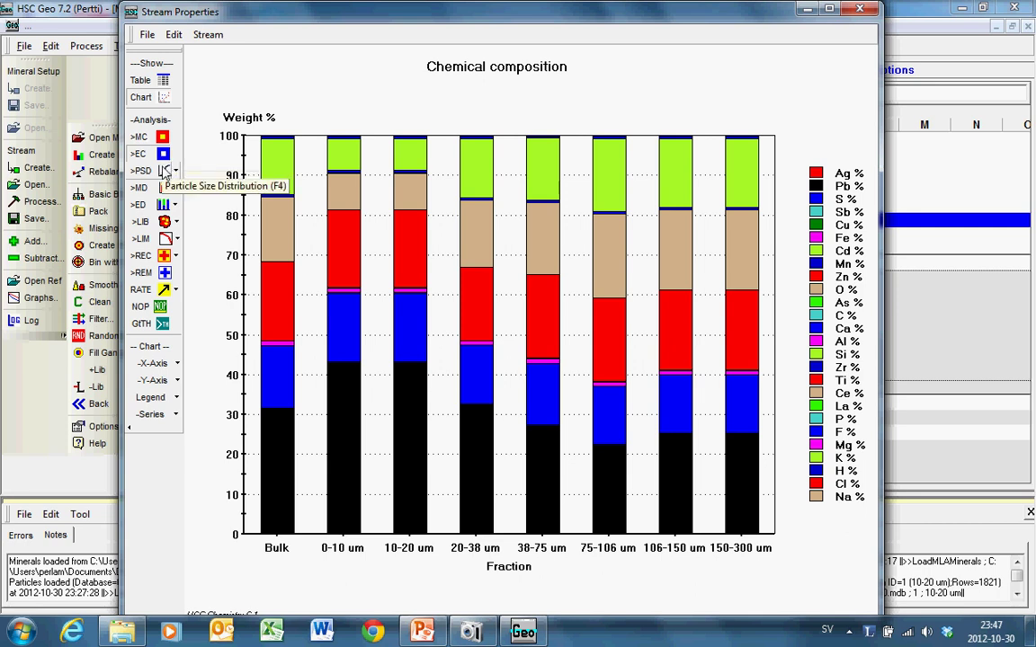
click(164, 172)
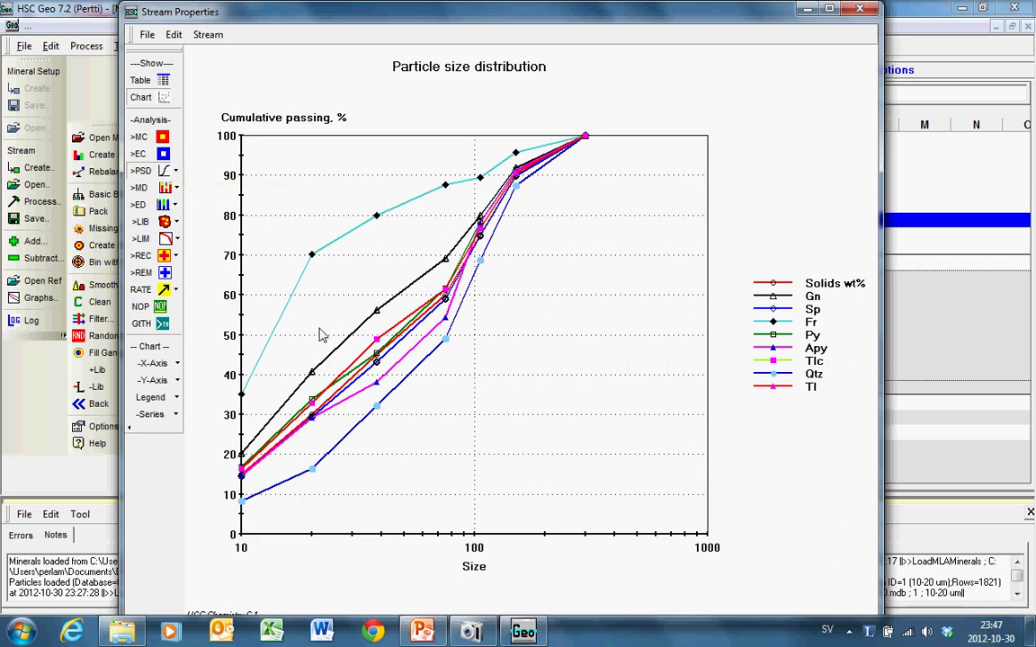
Chart the mode of occurrence by size class for Gn and for Sp.
click(166, 188)
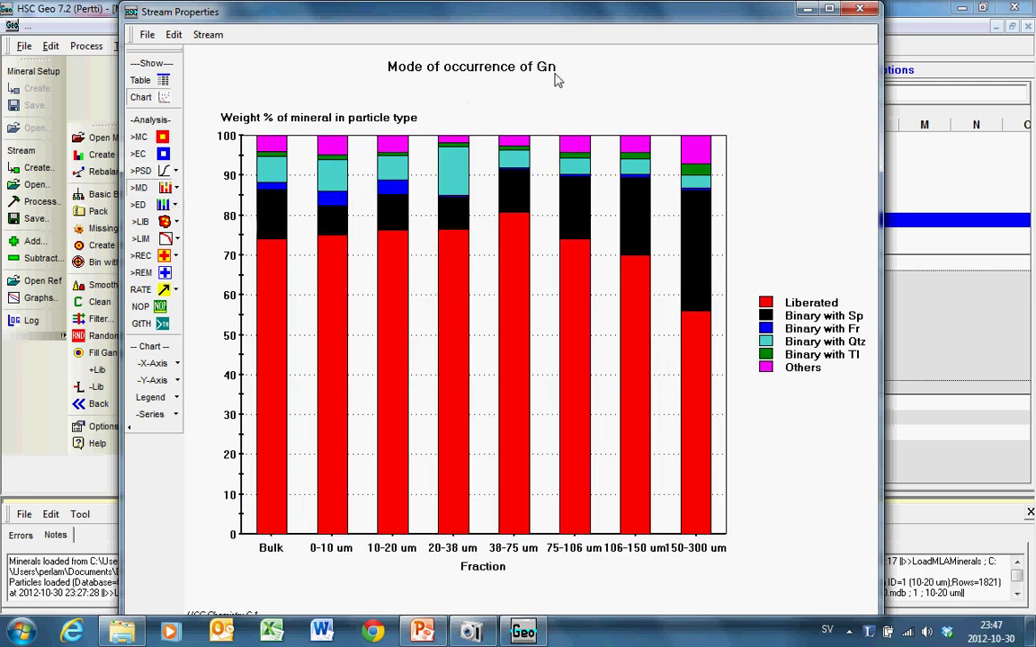
click(176, 188)
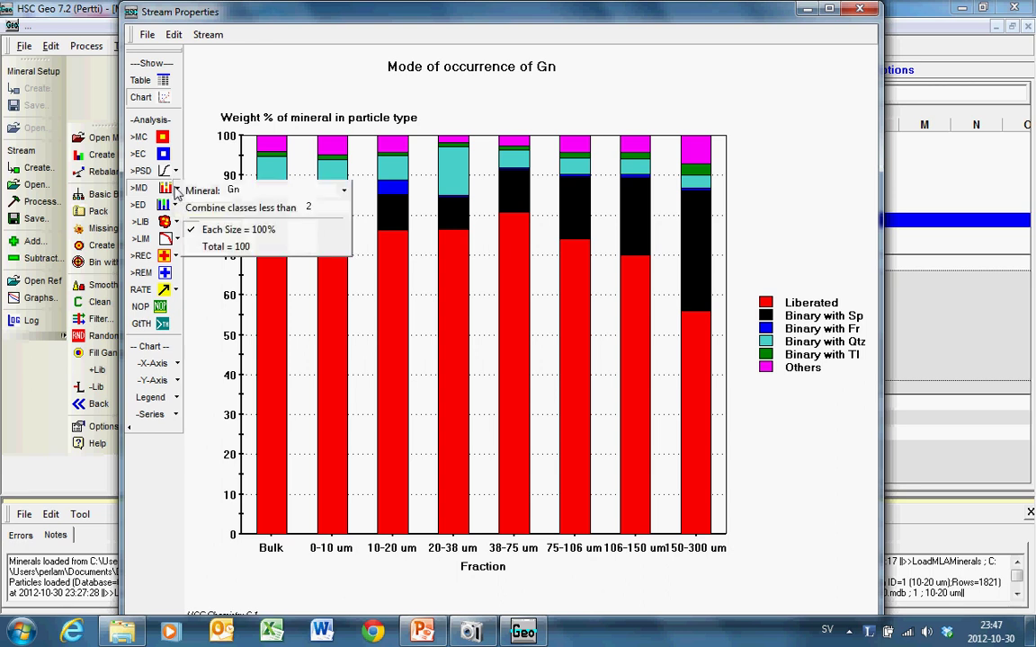
click(320, 191)
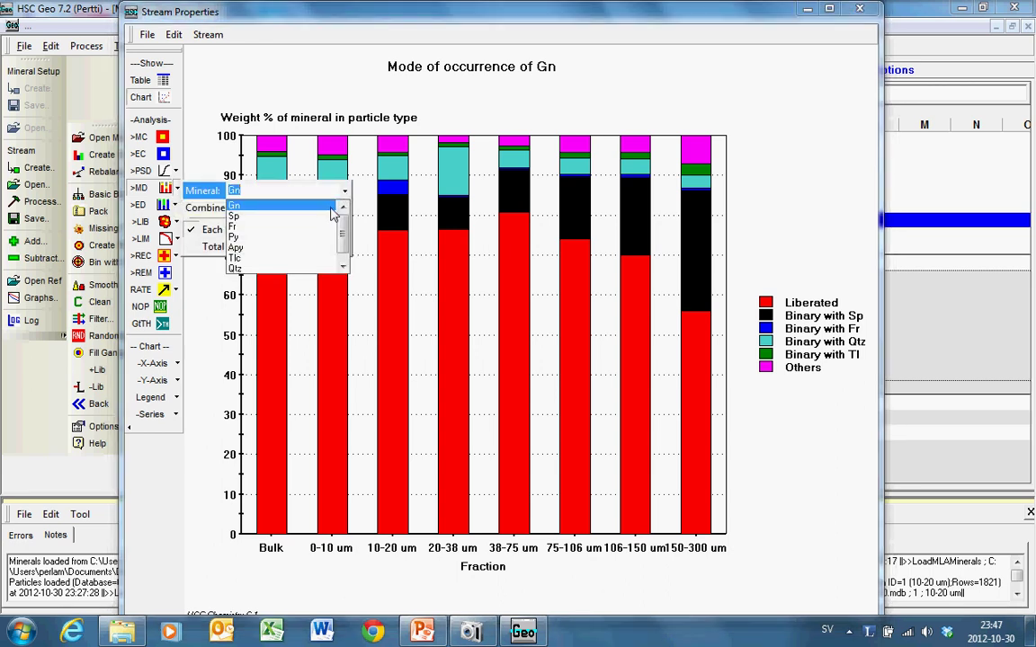
click(333, 218)
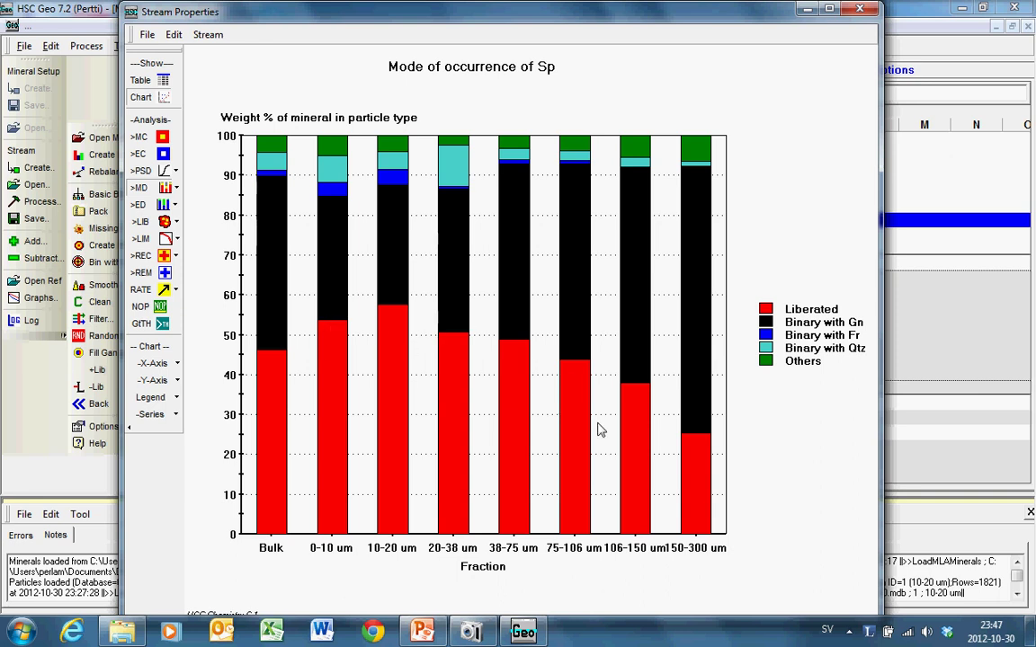
Switch the mode of occurrence chart from Sp back to Gn and examine its liberation in each size class.
click(176, 188)
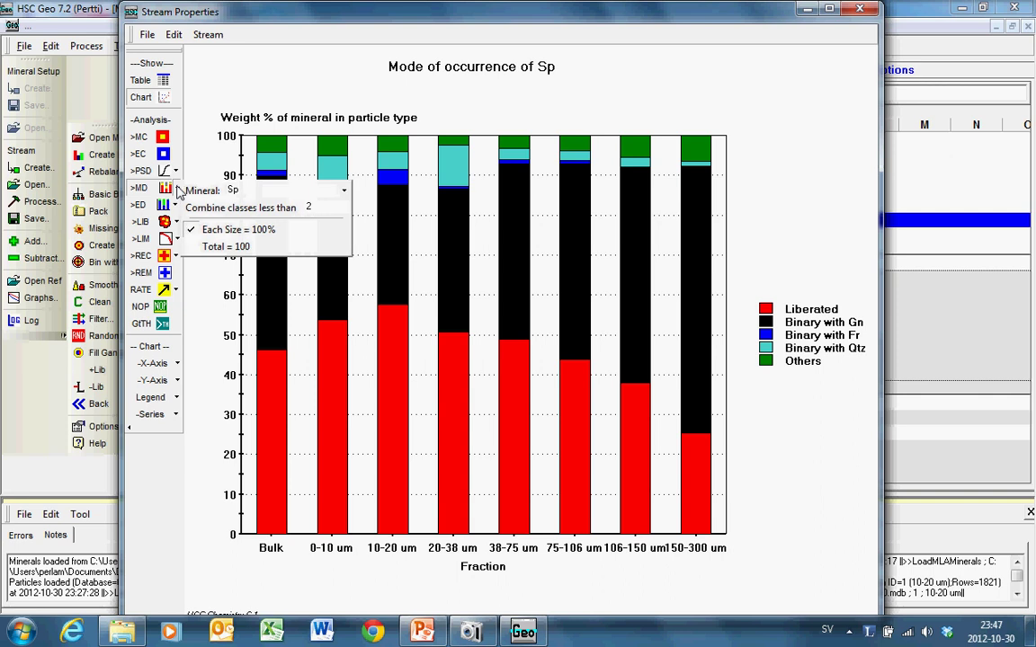
click(343, 191)
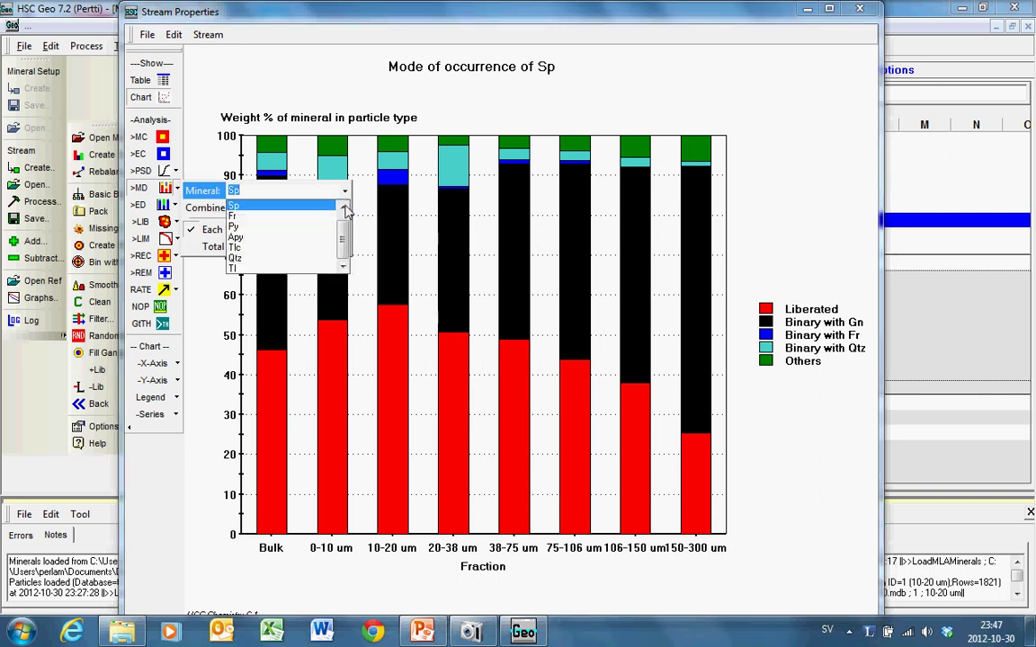
scroll(315, 209, up, 1)
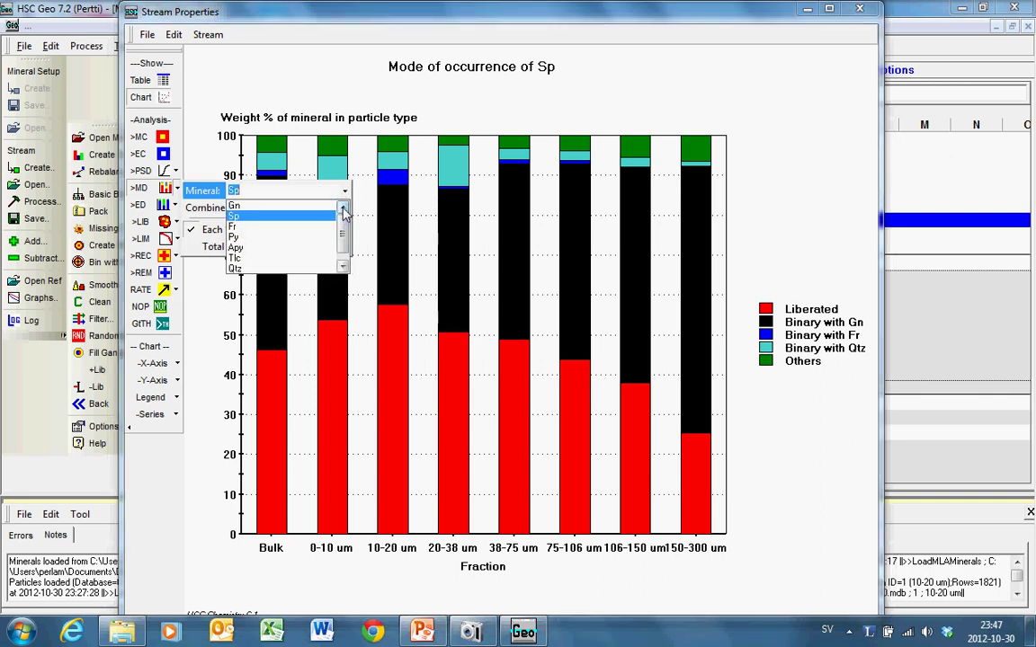
click(329, 209)
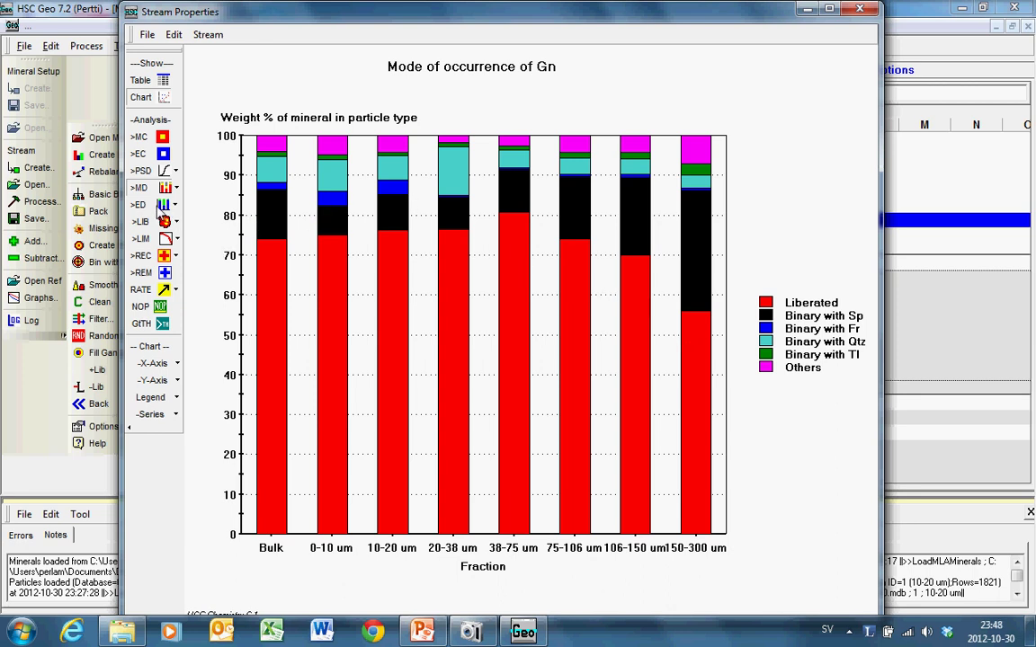
Chart the distribution of Ag among the minerals in each size class.
click(160, 207)
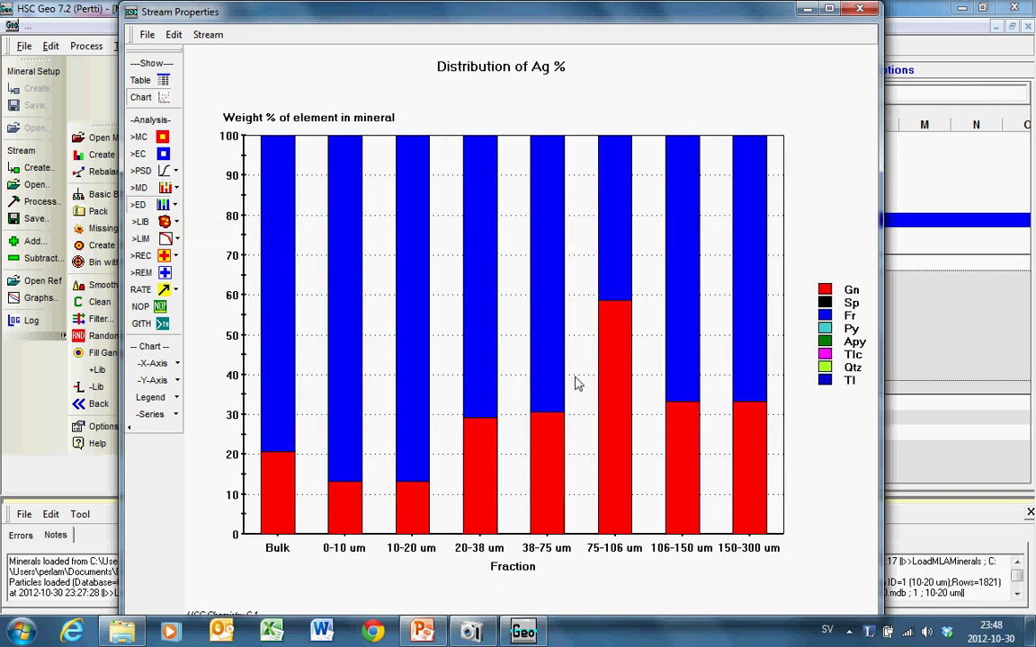
click(176, 207)
click(178, 209)
Chart the cumulative liberation and the mineralogical limiting curve of Gn, and close the stream graphs.
click(164, 219)
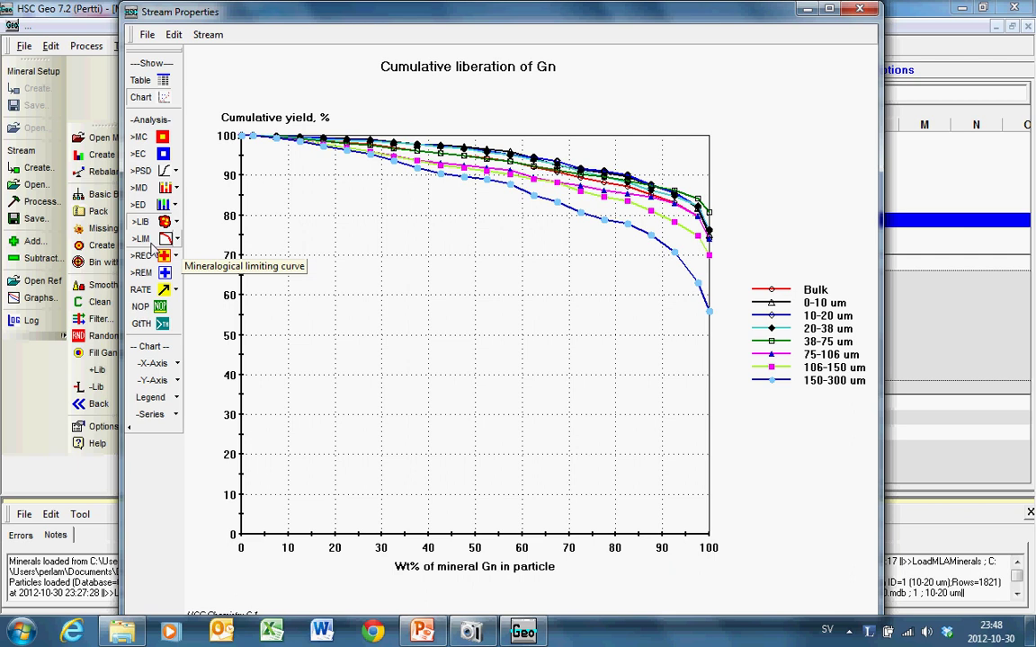
click(165, 240)
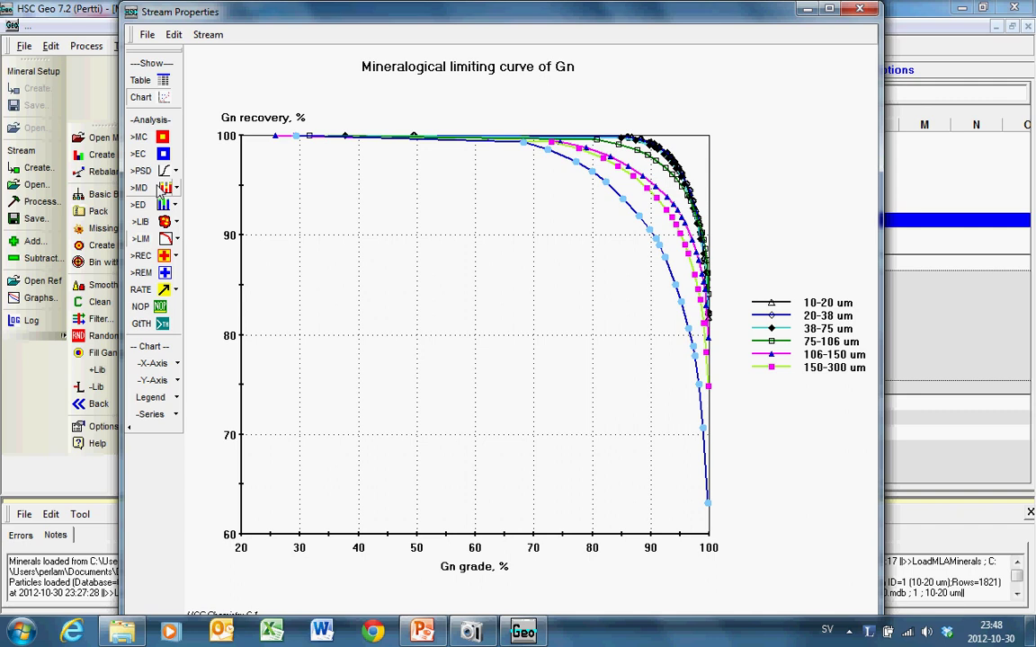
click(856, 12)
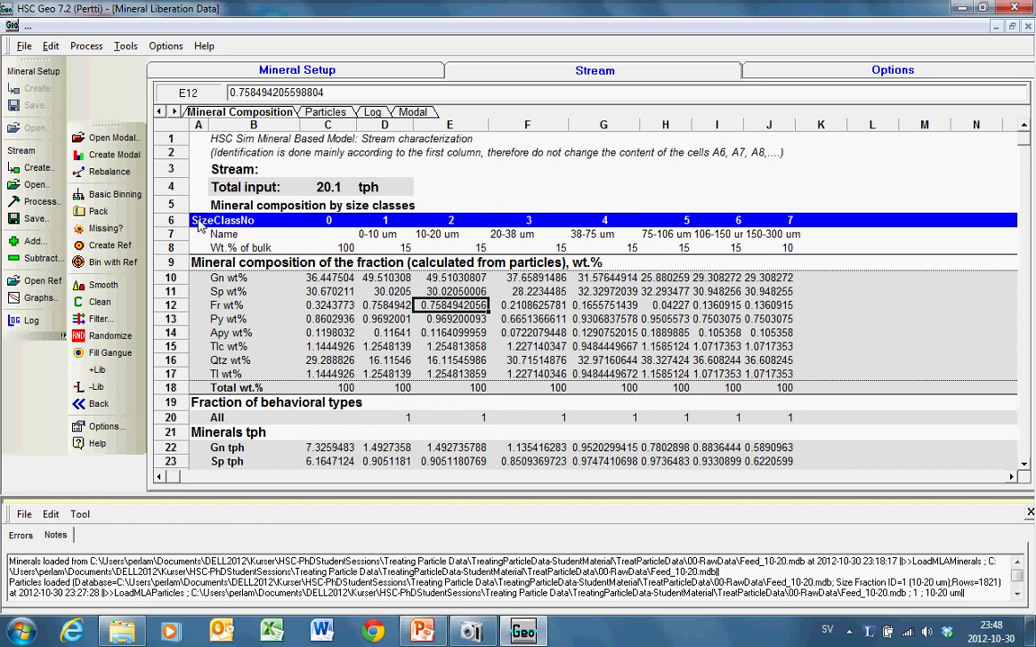
Open the stream's particle data and go back to its first row to examine the 0-10 um particles.
click(325, 114)
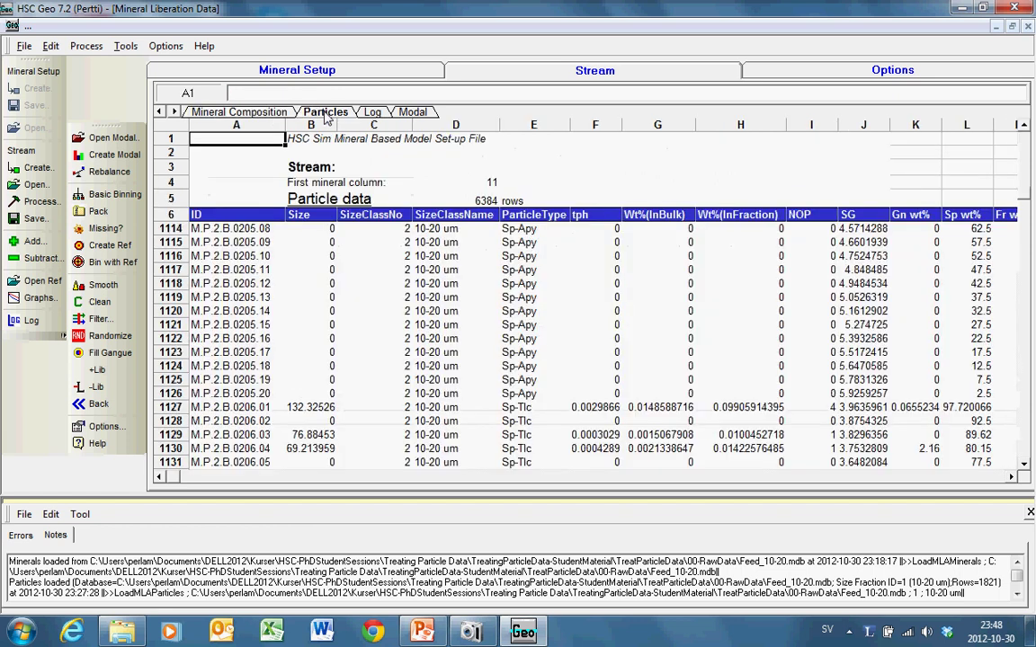
click(474, 204)
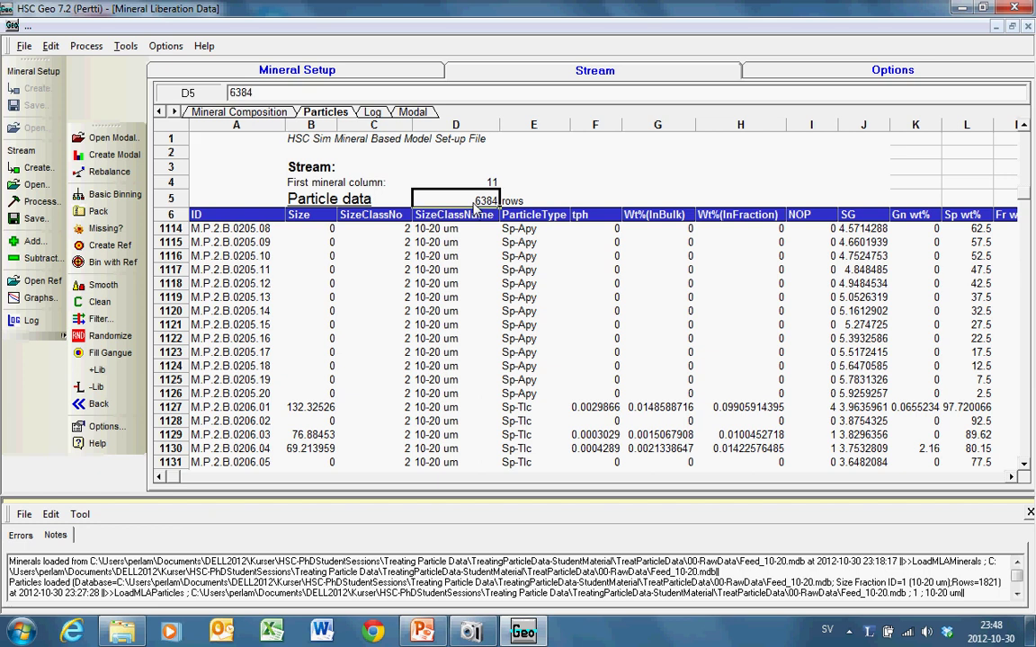
click(492, 263)
key(Up)
key(Up)
key(Right)
key(Up)
key(Up)
key(Up)
key(Up)
key(Up)
key(Up)
key(Up)
key(Up)
key(Up)
key(Up)
key(Up)
key(Up)
key(Up)
key(Up)
key(Up)
key(Up)
key(Up)
key(Up)
key(Up)
key(Up)
key(Up)
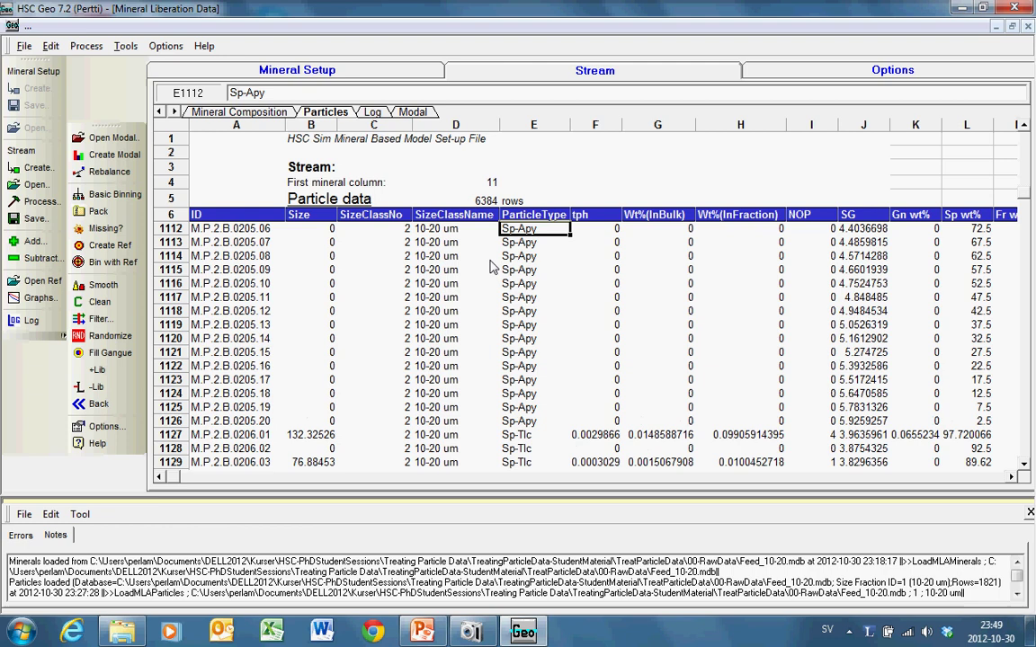
key(Page_Up)
key(Page_Up)
key(Page_Up)
key(Page_Up)
key(Page_Up)
key(Page_Up)
key(Page_Up)
key(Page_Up)
key(Page_Up)
key(Page_Up)
key(Page_Up)
key(Page_Up)
key(Page_Up)
key(Page_Up)
key(Page_Up)
key(Page_Up)
key(Page_Up)
key(Page_Up)
key(Page_Up)
key(Page_Up)
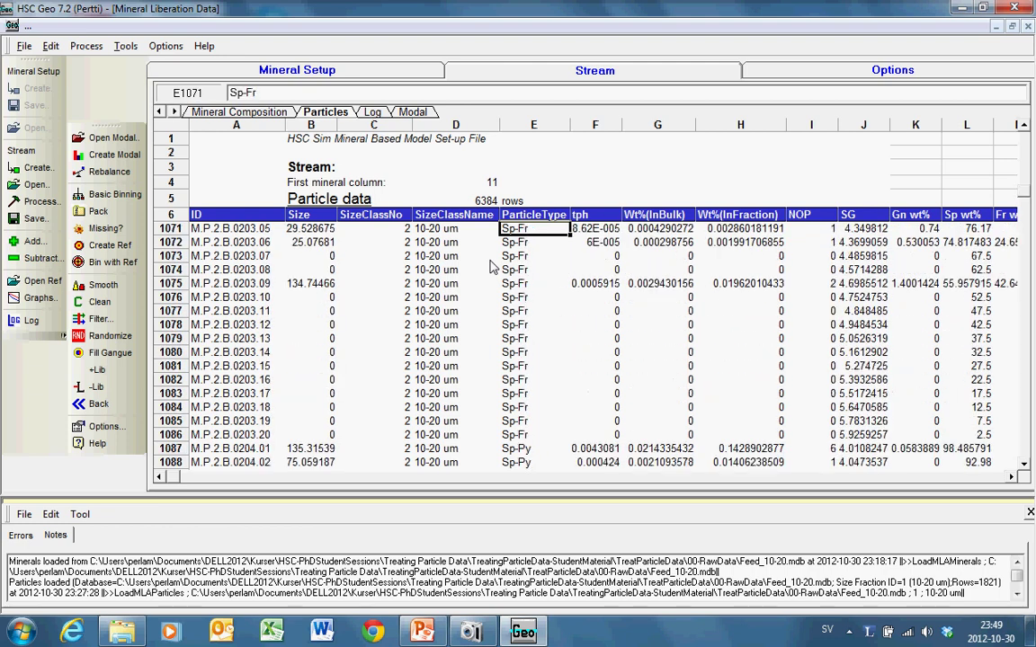
key(Page_Up)
key(Page_Up)
key(Page_Up)
key(Page_Up)
key(Page_Up)
key(Page_Up)
key(Page_Up)
key(Page_Up)
key(Page_Up)
key(Page_Up)
key(Page_Up)
key(Page_Up)
key(Page_Up)
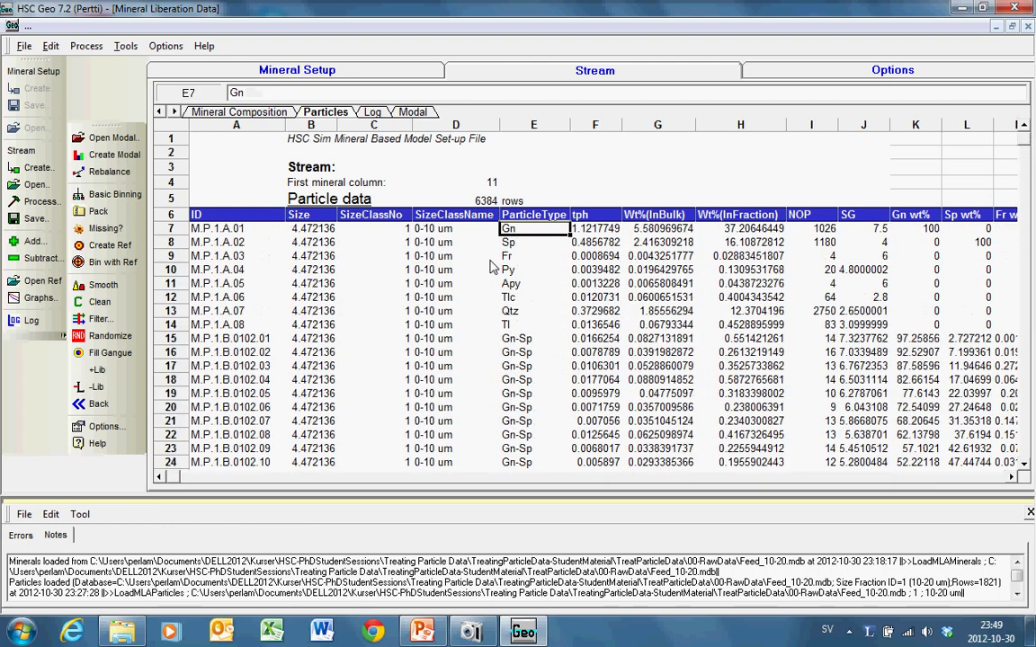
Go down the particle type column to examine the liberated, Gn-Sp and Gn-Fr particles of the 0-10 um class.
key(Down)
key(Down)
key(Down)
key(Down)
key(Down)
key(Down)
key(Down)
key(Down)
key(Down)
key(Down)
key(Down)
key(Down)
key(Down)
key(Down)
key(Down)
key(Down)
key(Down)
key(Down)
key(Down)
key(Down)
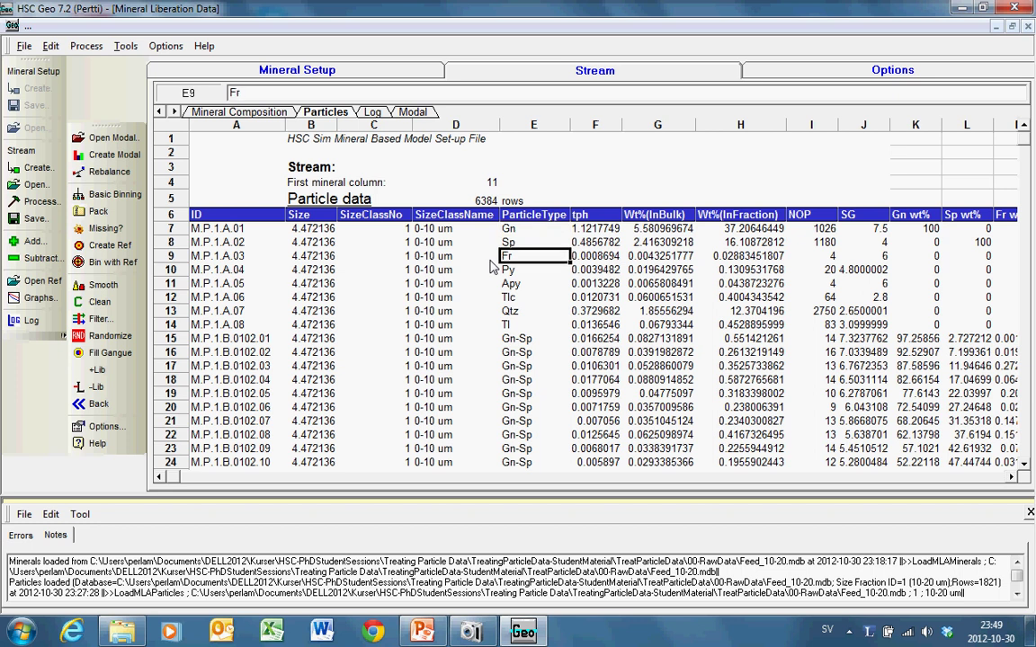
key(Down)
key(Down)
key(Down)
key(Down)
key(Down)
key(Down)
key(Down)
key(Down)
key(Down)
key(Down)
key(Down)
key(Down)
key(Down)
key(Down)
key(Down)
key(Down)
key(Down)
key(Down)
key(Down)
key(Down)
Examine the NOP values of the Gn-Fr and Gn-Sp particles from the last classes upward, and return to the first cell.
key(Right)
key(Right)
key(Right)
key(Right)
key(Up)
key(Up)
key(Up)
key(Up)
key(Up)
key(Up)
key(Up)
key(Up)
key(Up)
key(Up)
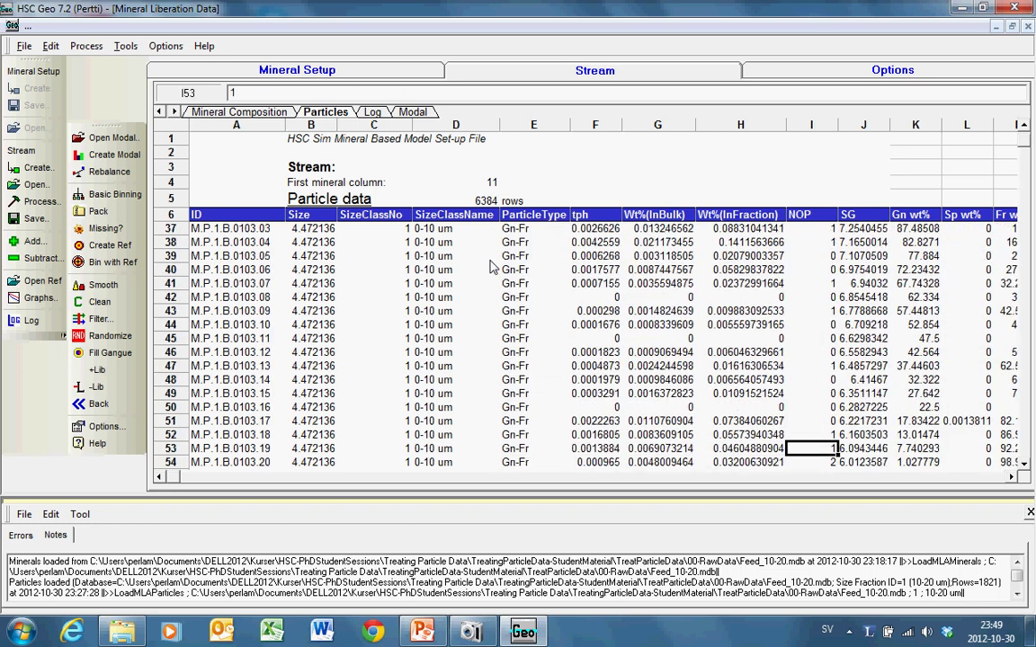
key(Up)
key(Up)
key(Up)
key(Up)
key(Up)
key(Up)
key(Up)
key(Up)
key(Up)
key(Up)
key(Up)
key(Up)
key(Up)
key(Up)
key(Up)
key(Up)
key(Up)
key(Up)
key(Up)
key(Up)
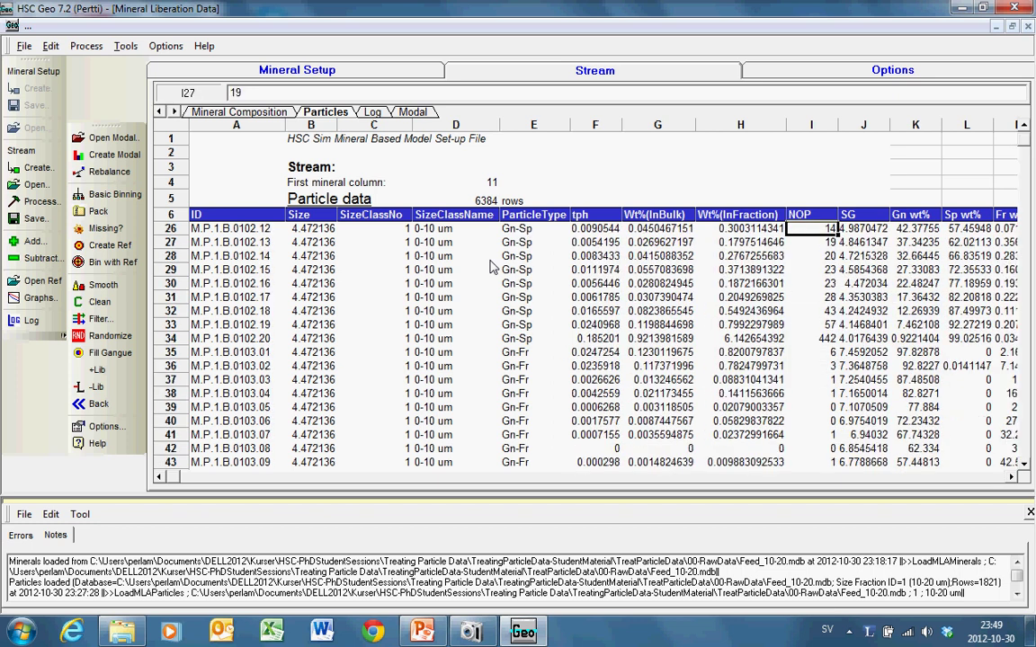
key(Home)
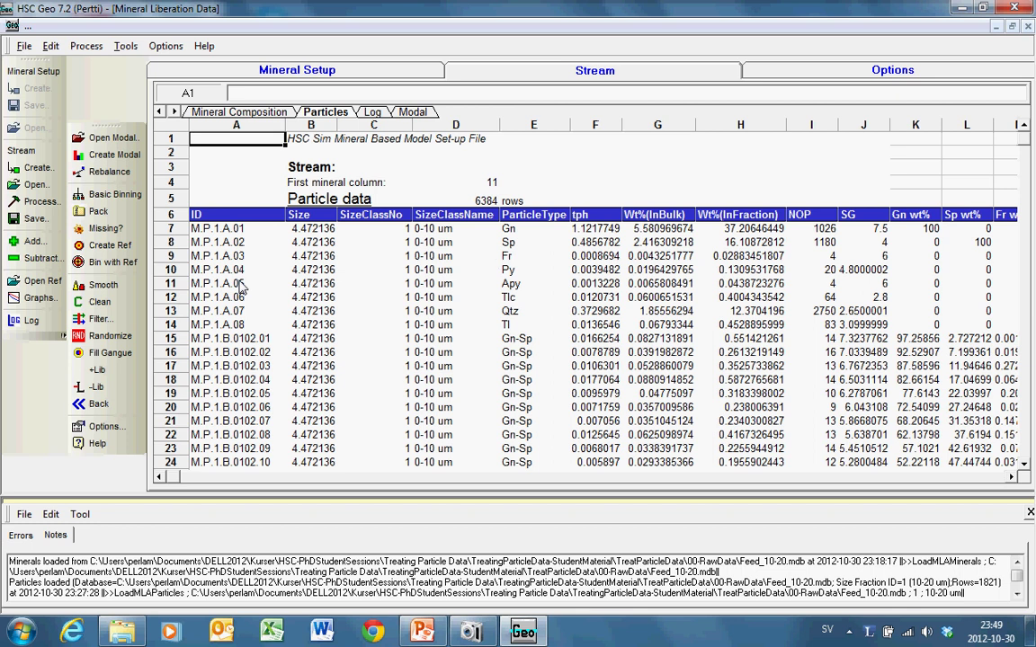
Check the N Min setting in the binning options and return to the stream's particle data.
click(101, 426)
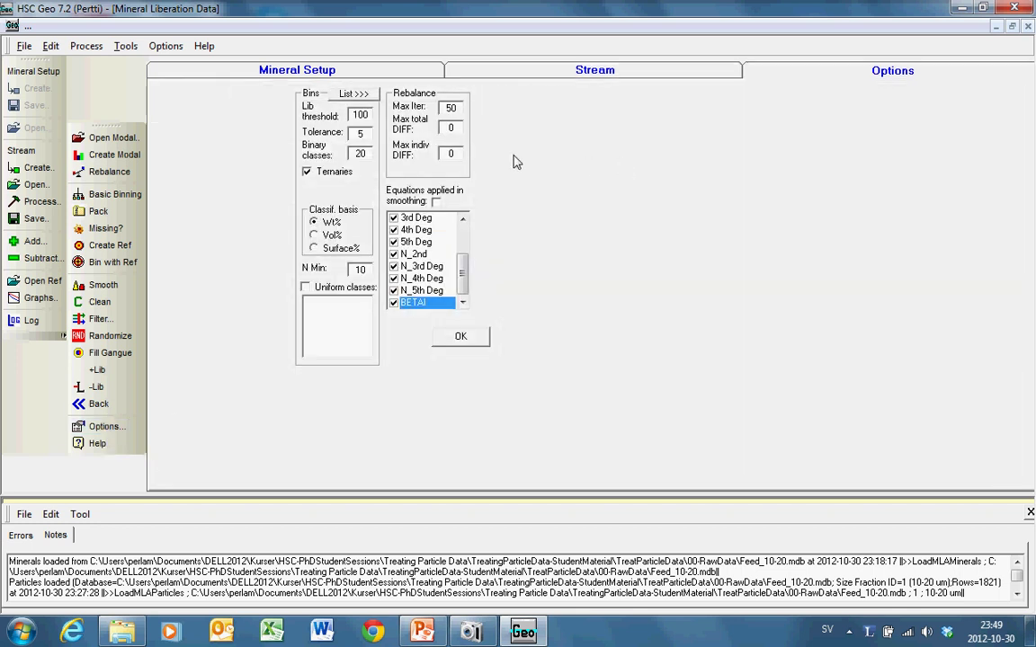
double_click(360, 271)
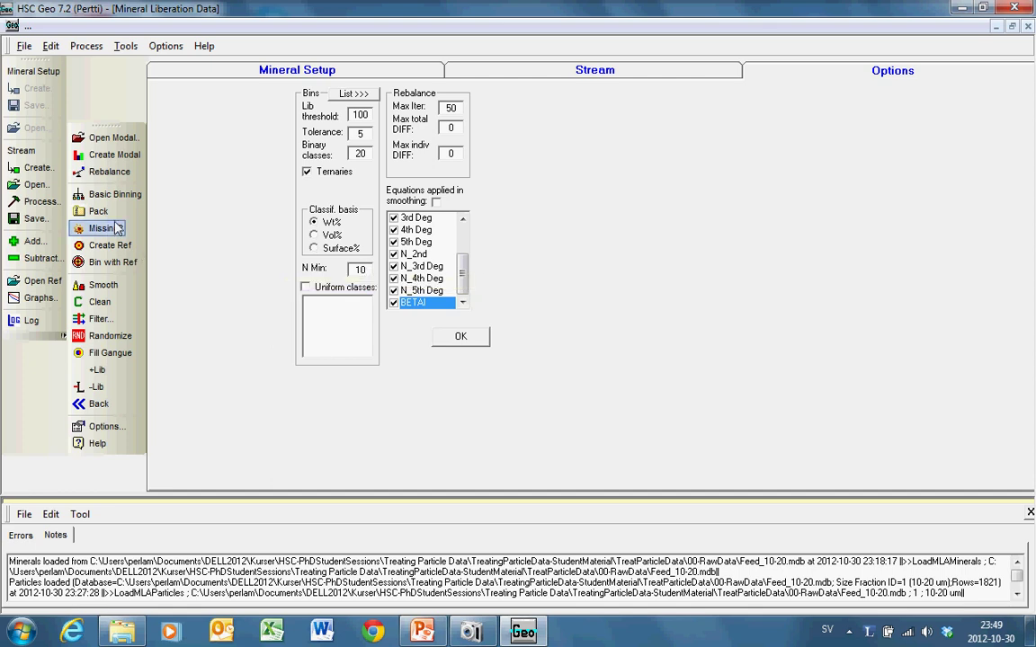
click(231, 75)
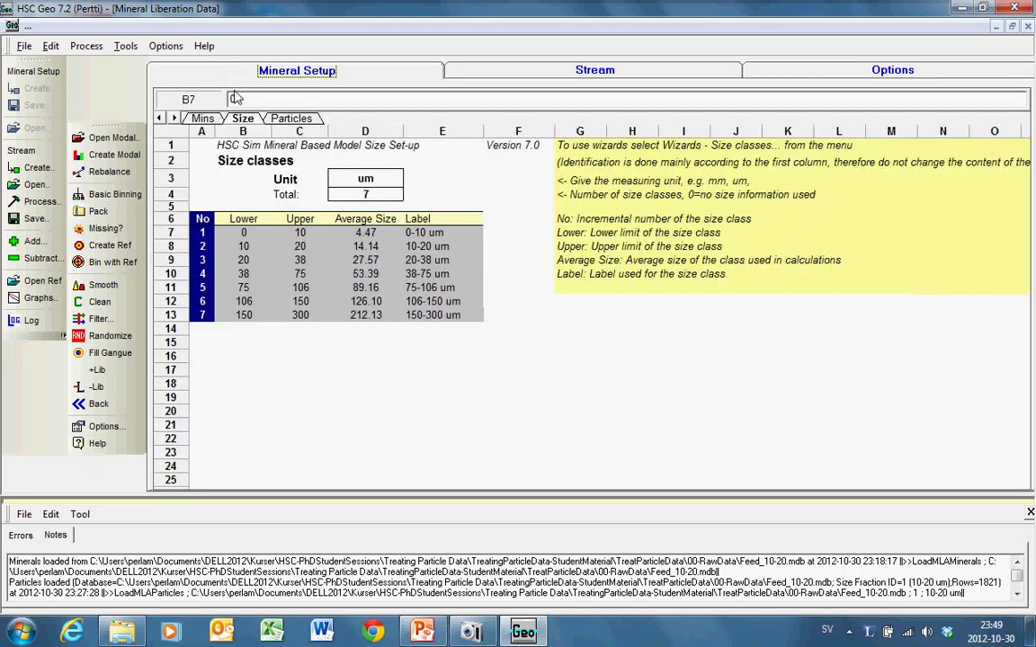
click(22, 151)
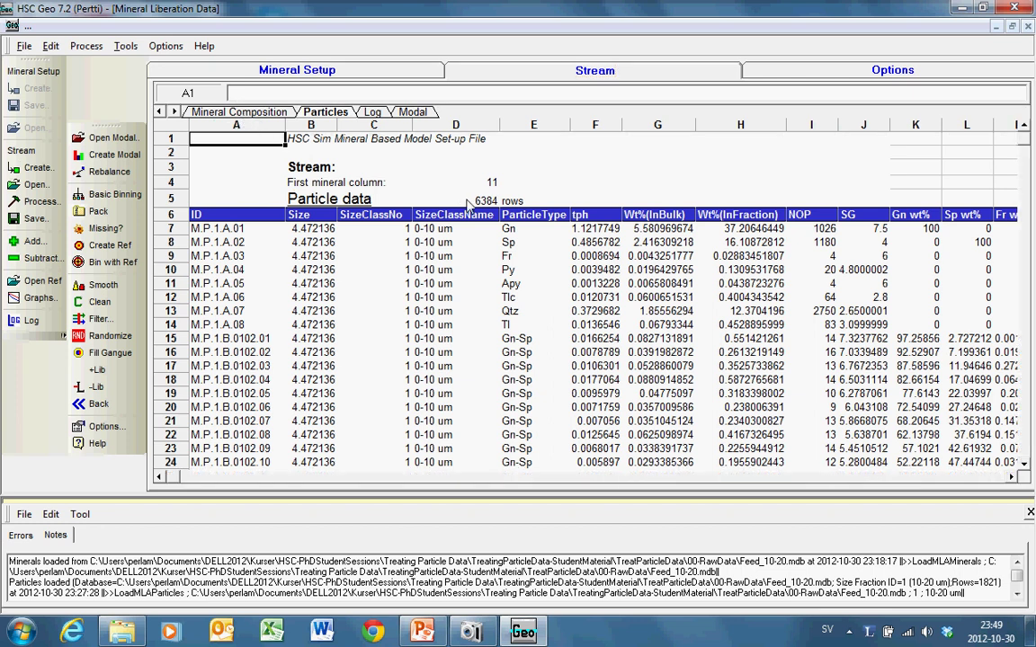
click(421, 197)
Pack the stream's particle data and check the new number of particle rows.
click(213, 110)
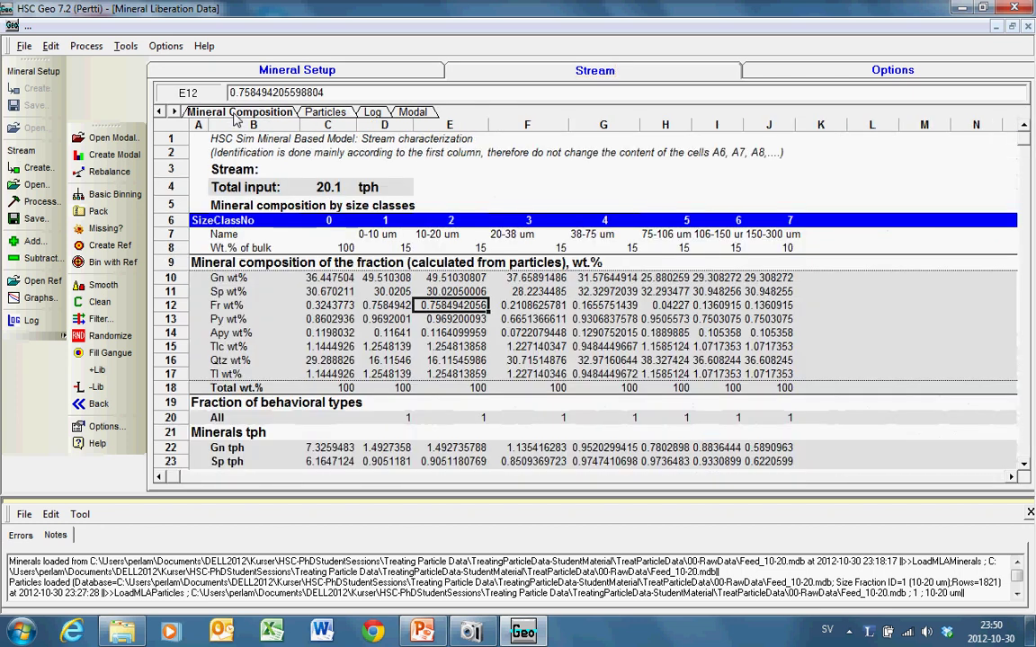
click(98, 214)
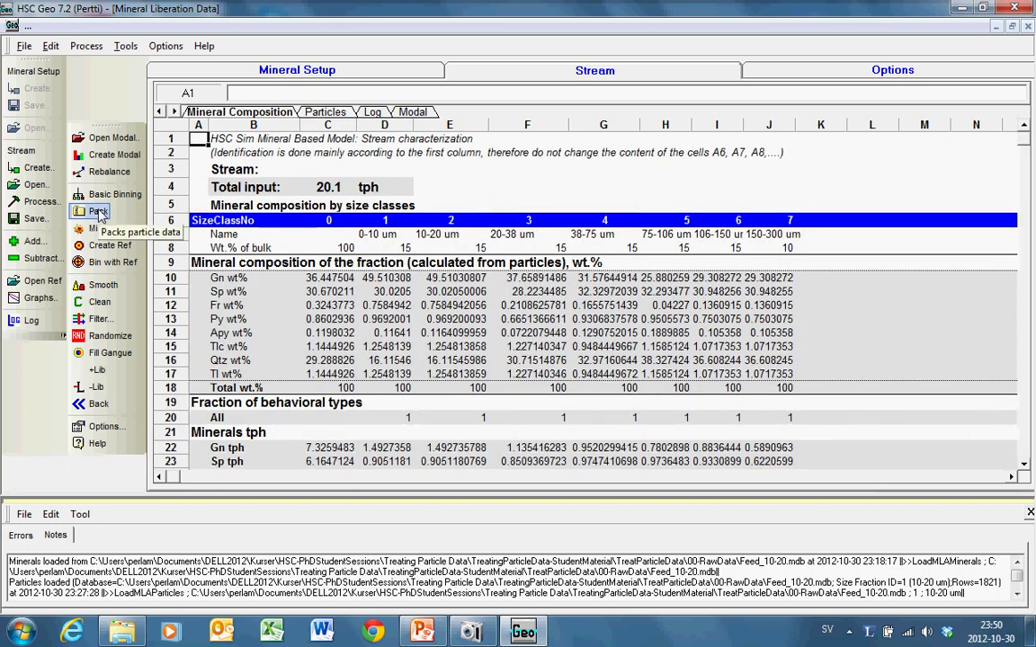
click(325, 113)
click(497, 201)
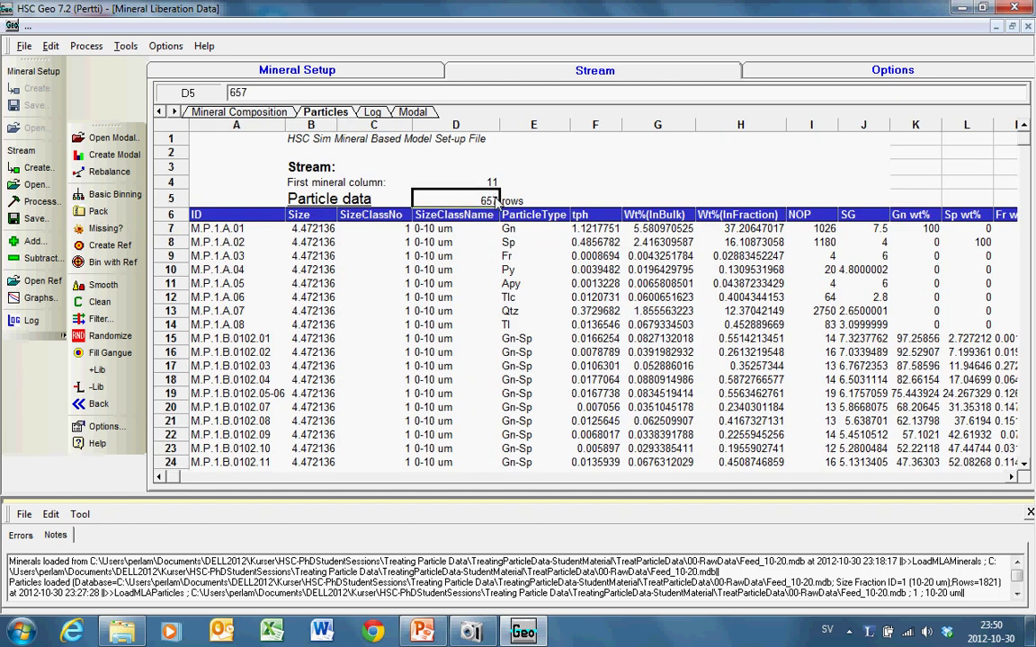
Examine the packed stream's mineral composition by size class, from Gn to Tl in the 0-10 um fraction through 150-300 um.
click(234, 111)
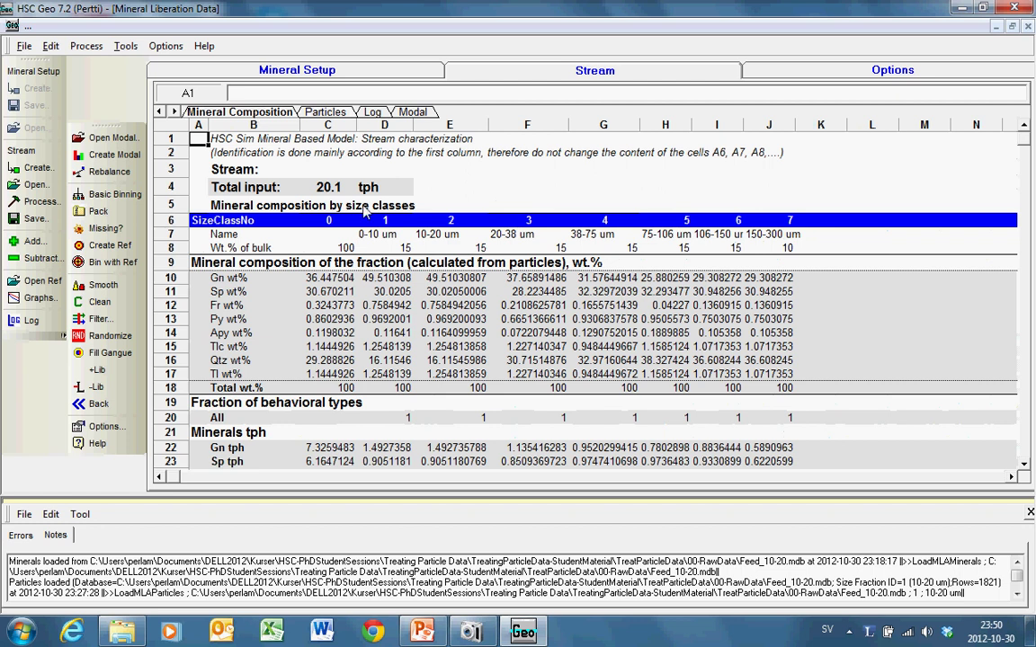
click(384, 278)
drag(393, 288, 376, 381)
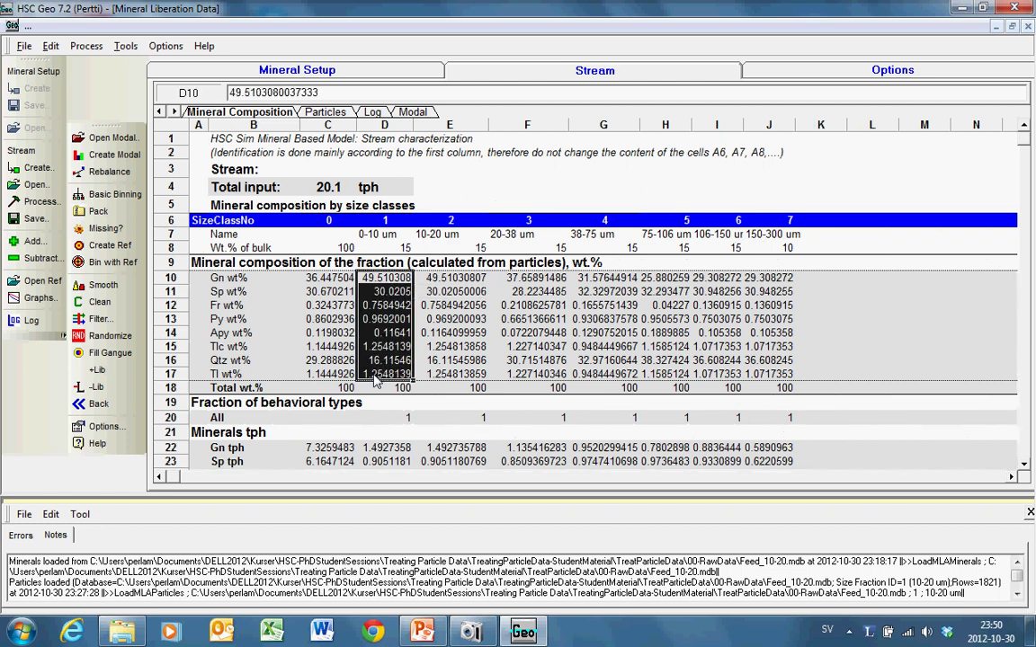
click(769, 320)
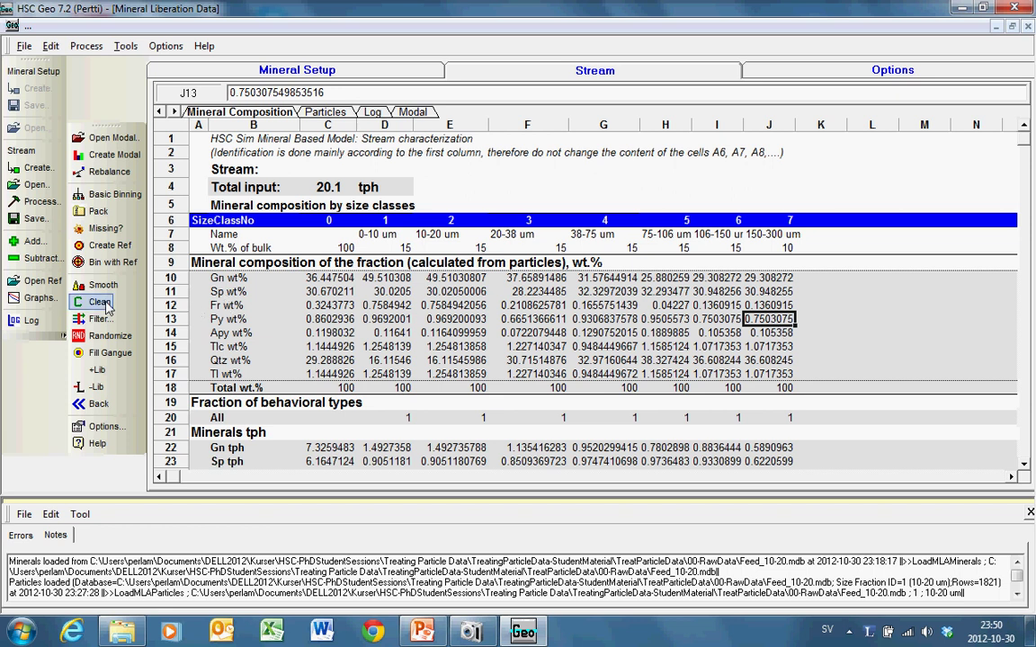
Chart the packed stream's mineral composition, elemental composition and mode of occurrence of Gn, and close the stream graphs.
click(41, 299)
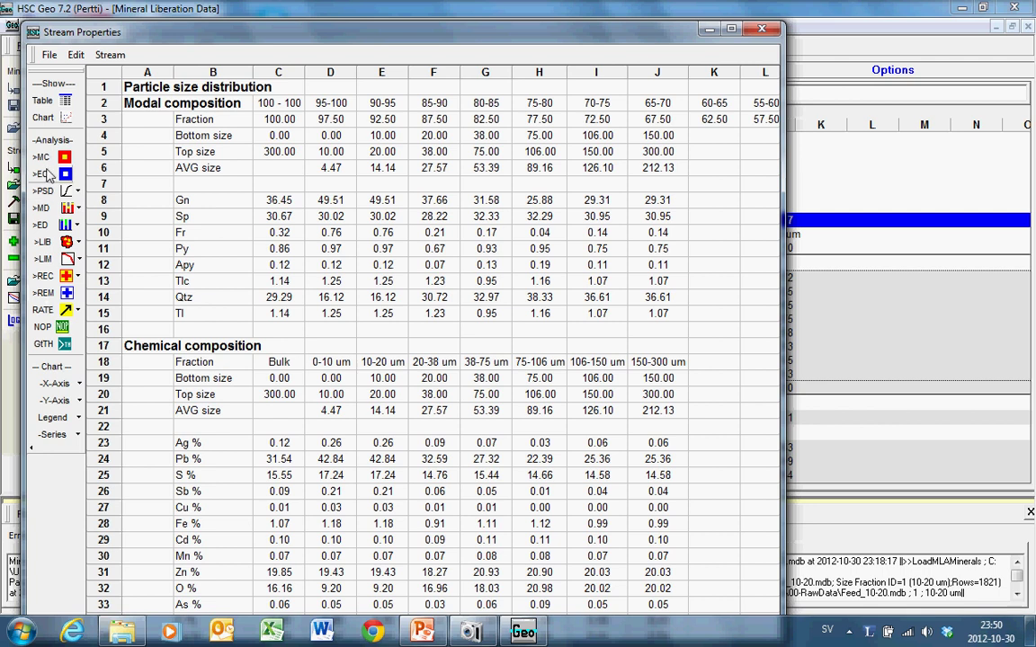
click(68, 118)
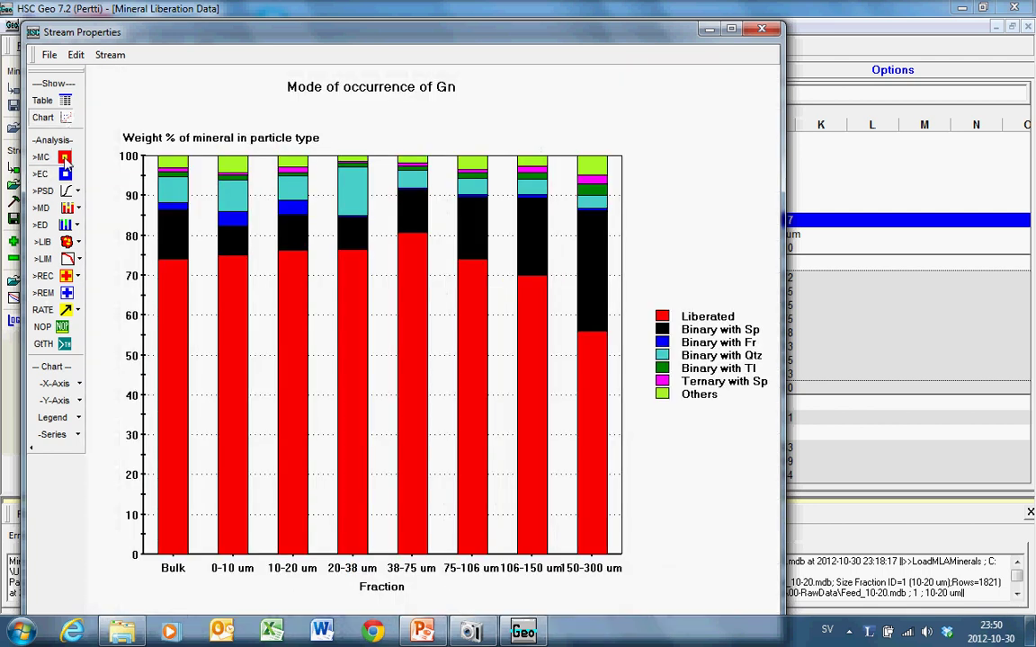
click(65, 160)
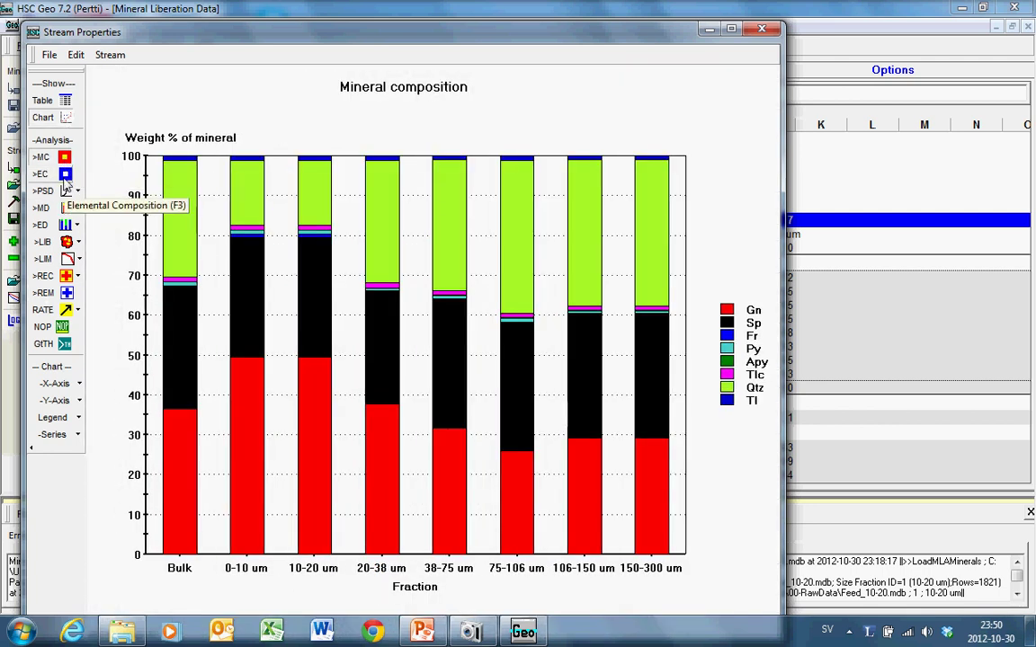
click(65, 173)
click(66, 208)
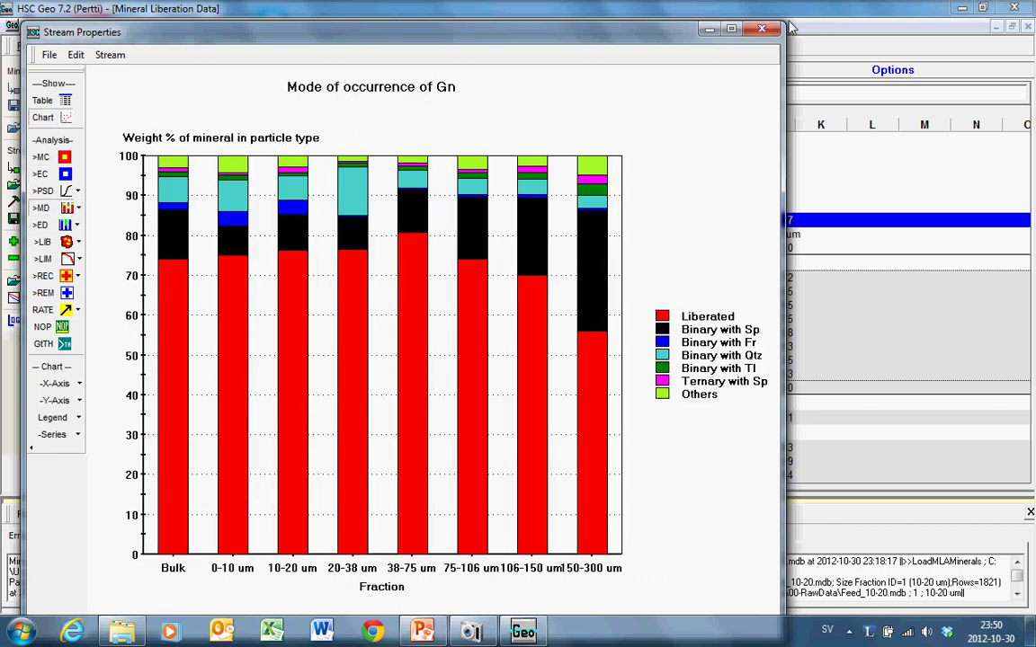
click(761, 32)
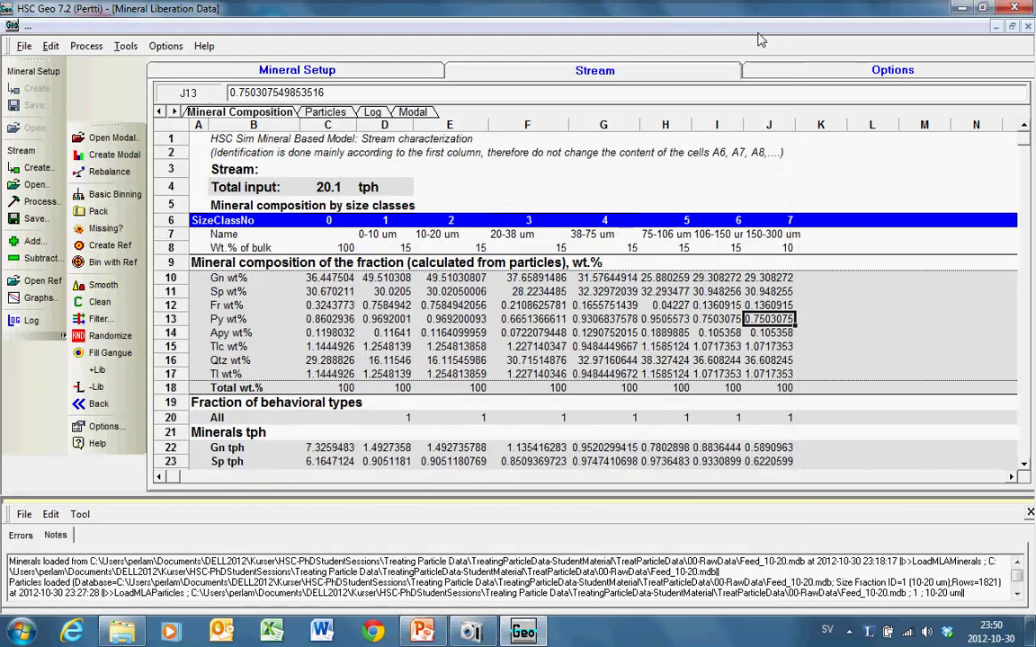
Save the packed stream as Feed_4.xls in the 00-RawData folder.
click(328, 319)
click(54, 219)
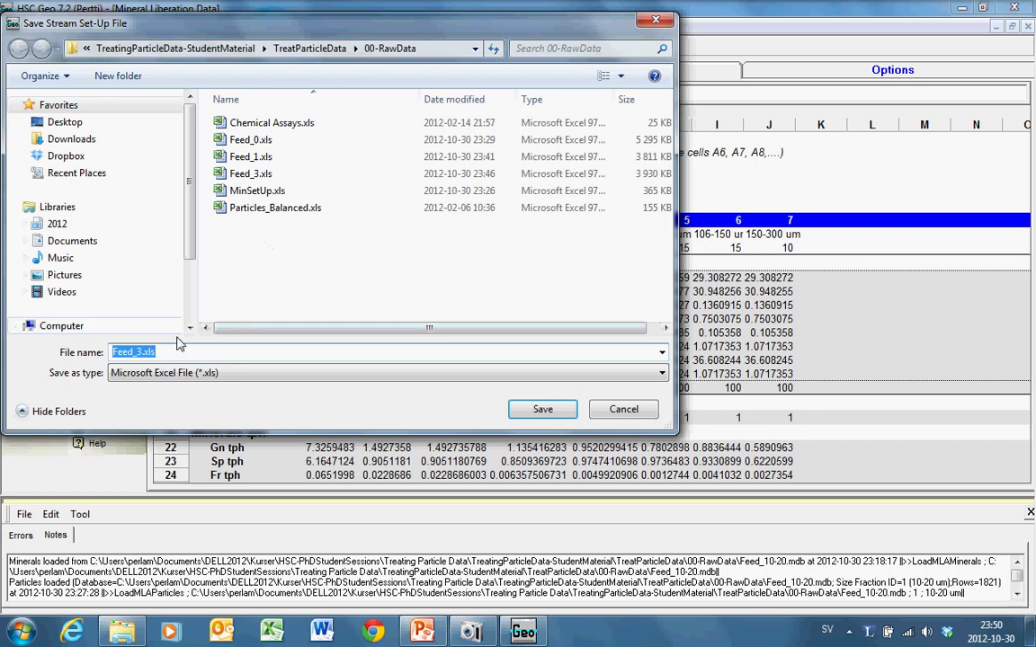
click(144, 354)
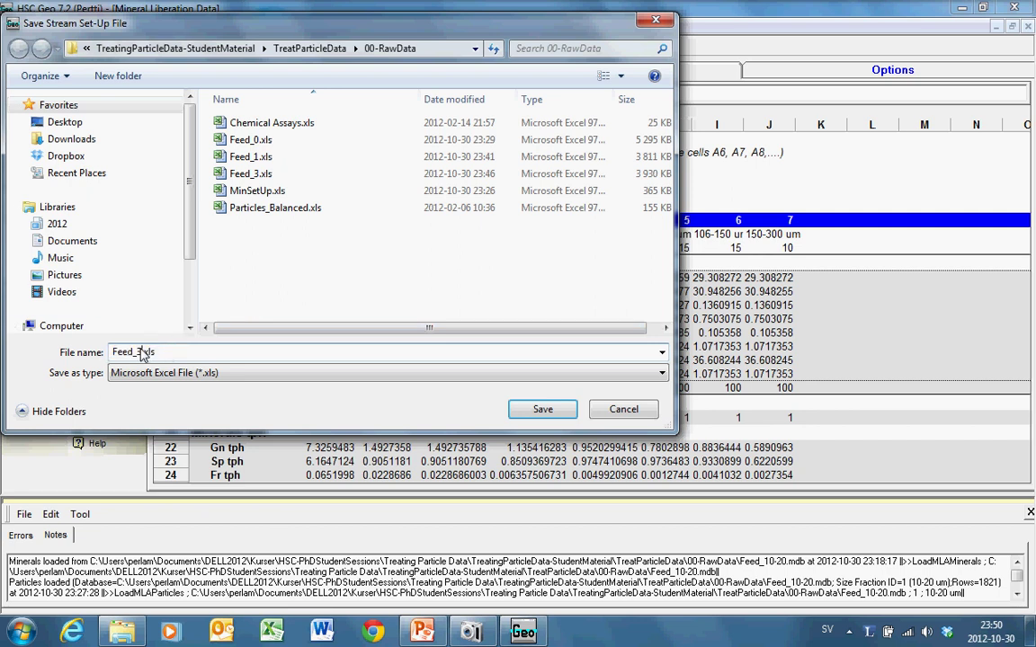
key(BackSpace)
text(4)
click(539, 411)
click(515, 336)
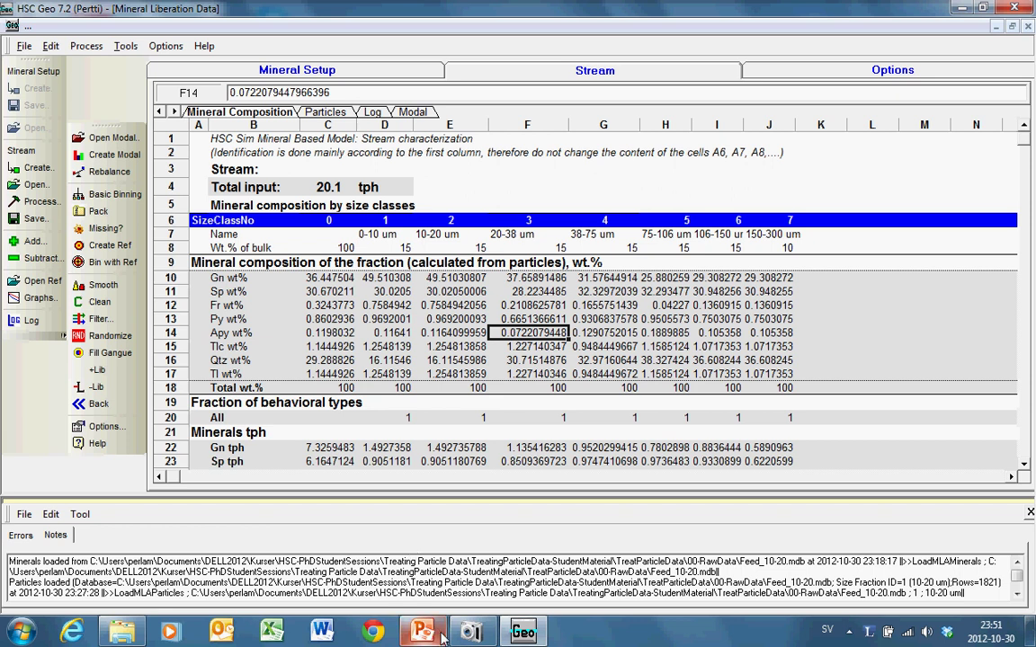
mouse_move(468, 634)
click(472, 632)
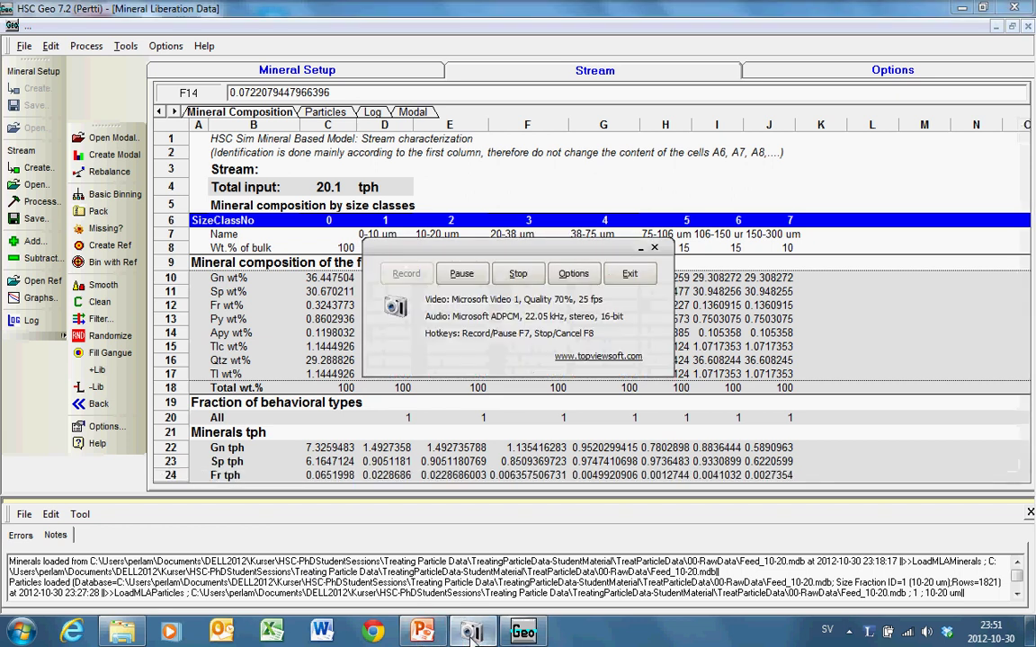